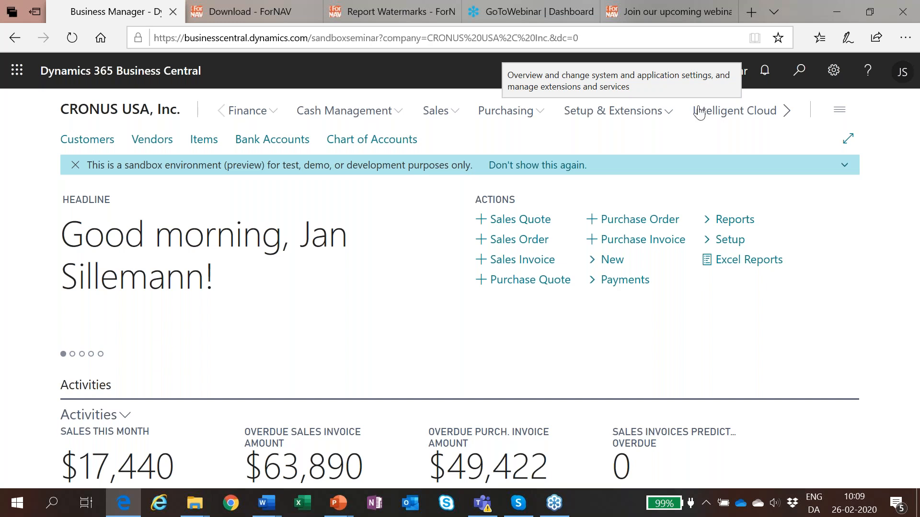
- Open the Standard Reports list under Reports ForNAV and look through the available report categories
click(787, 114)
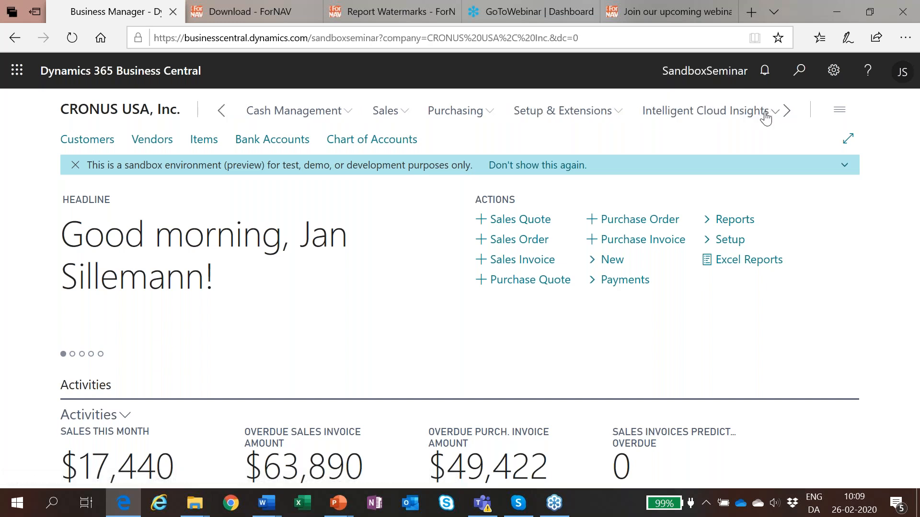
click(786, 116)
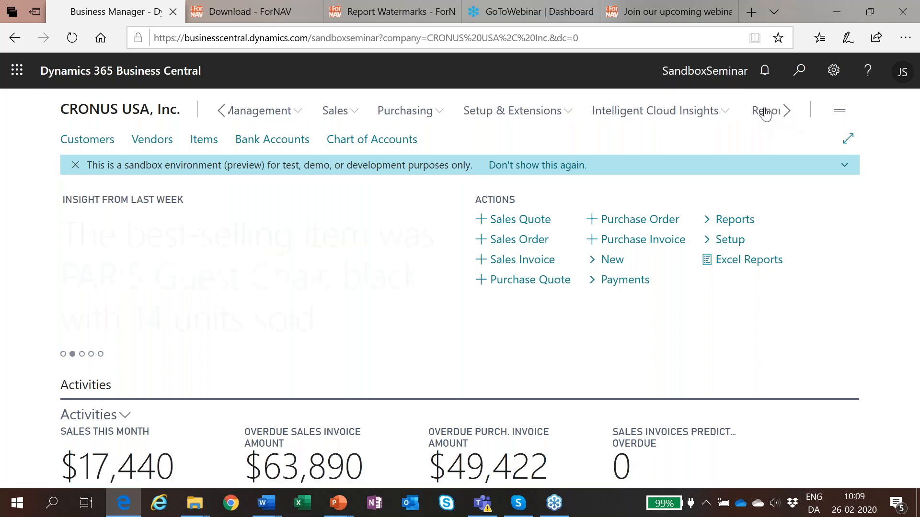
click(765, 110)
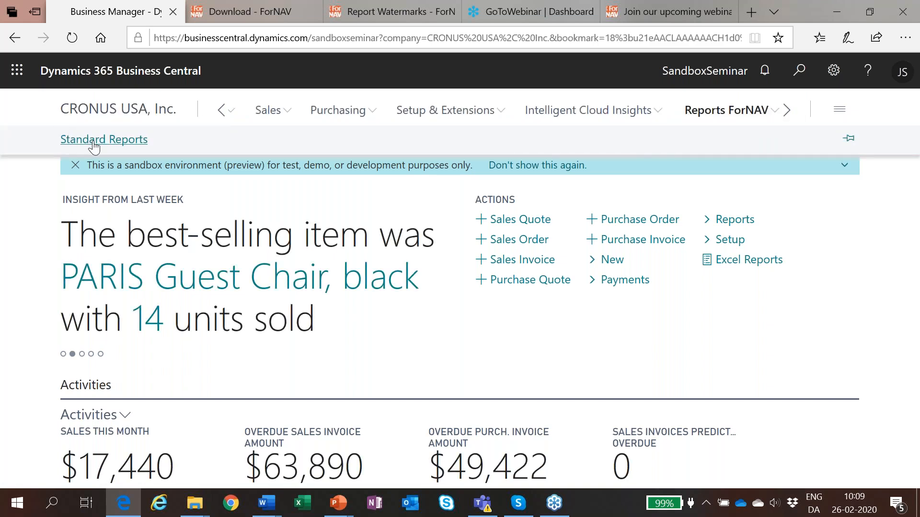
click(94, 144)
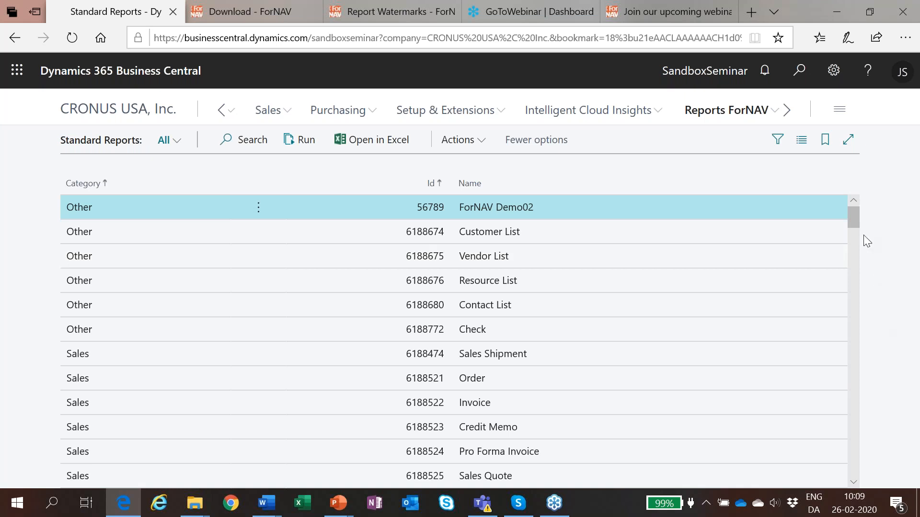
drag(860, 221, 856, 336)
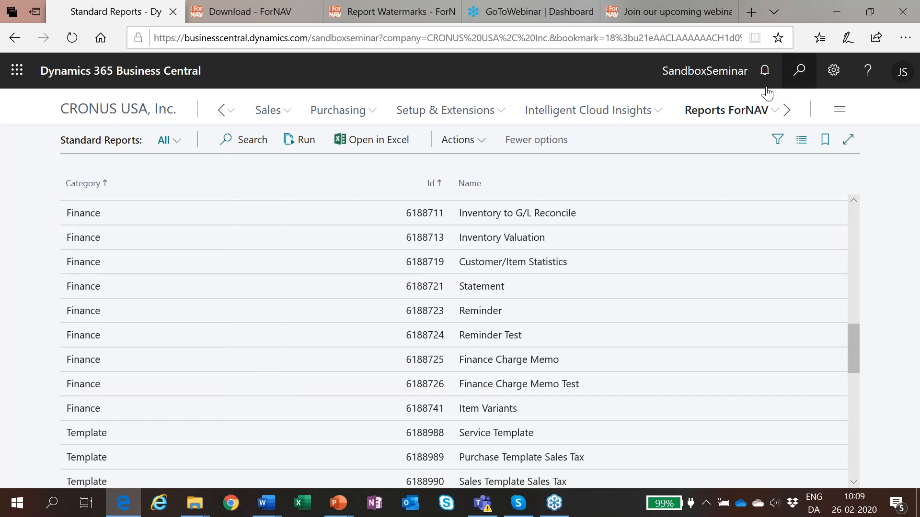
- Find the ForNAV Setup page, review its payment note, legal conditions and logo settings, and return to the home page
click(793, 79)
text(fornav se)
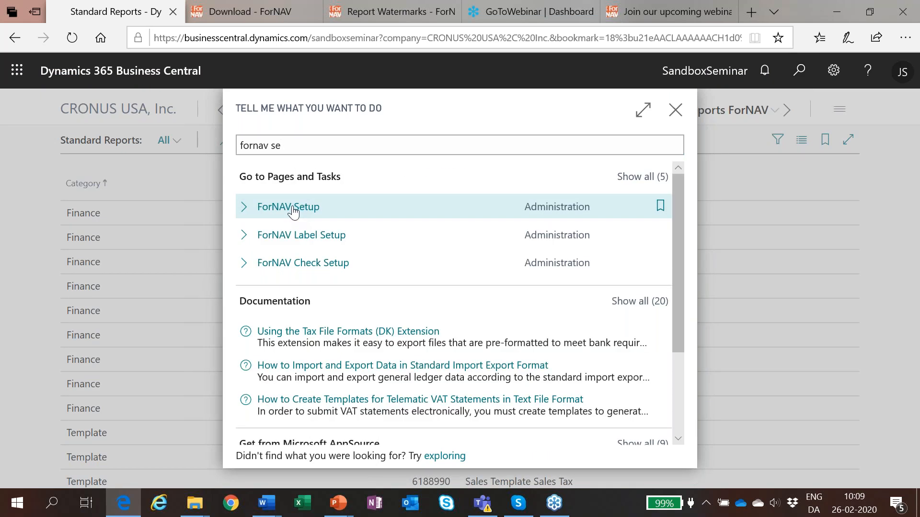
click(293, 212)
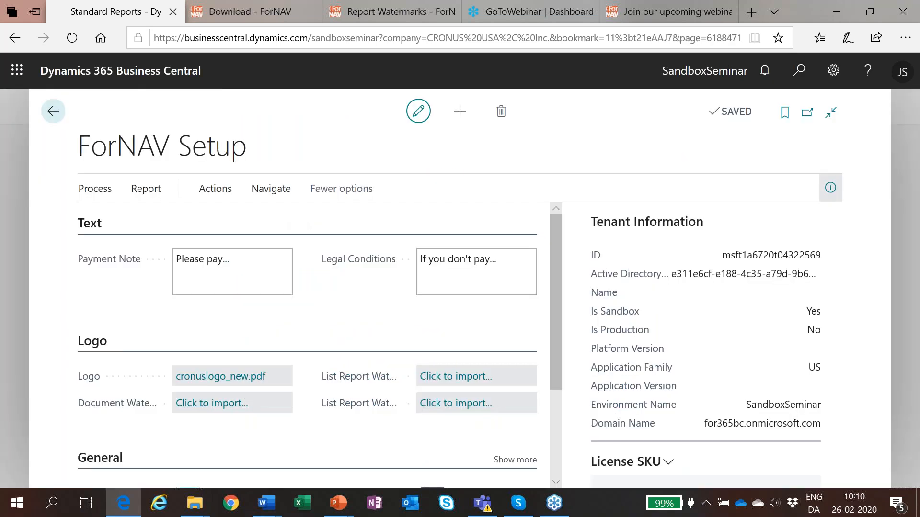
click(266, 259)
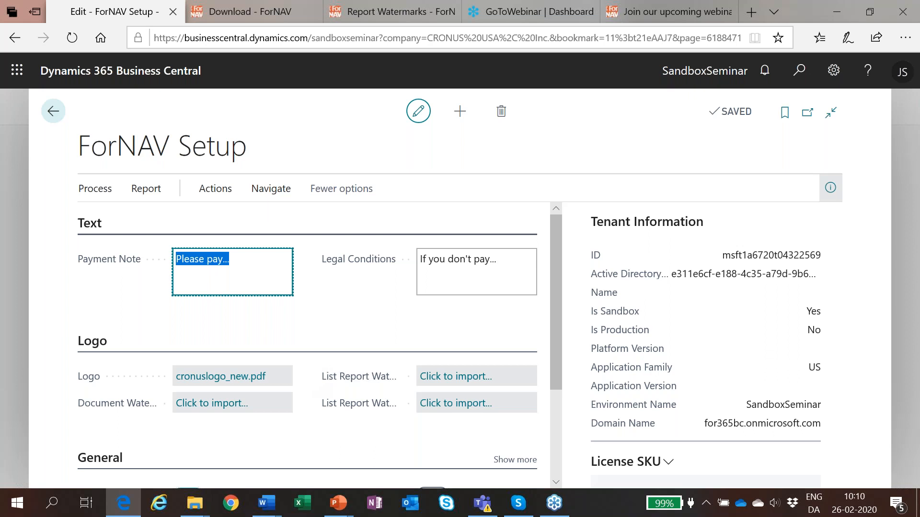
click(53, 118)
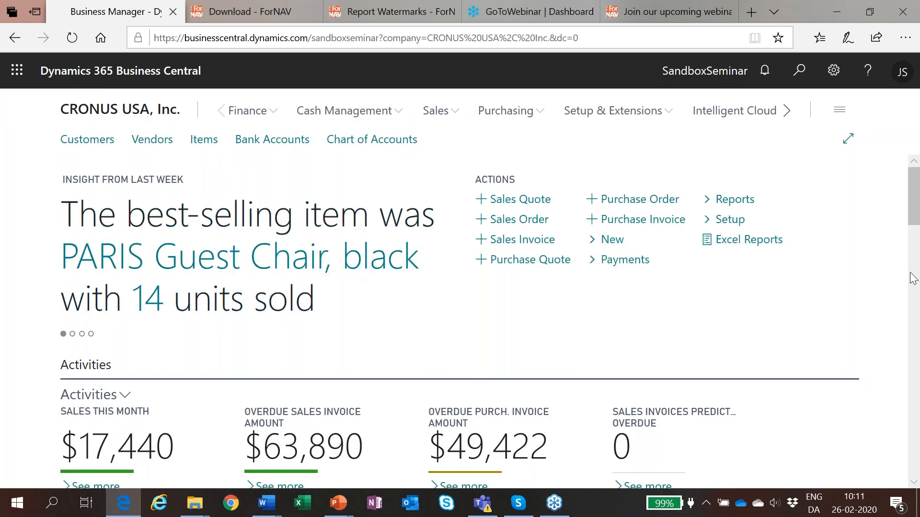
- Preview the order confirmation for the first Adatum Corporation sales order and examine its layout up close
scroll(287, 289, down, 5)
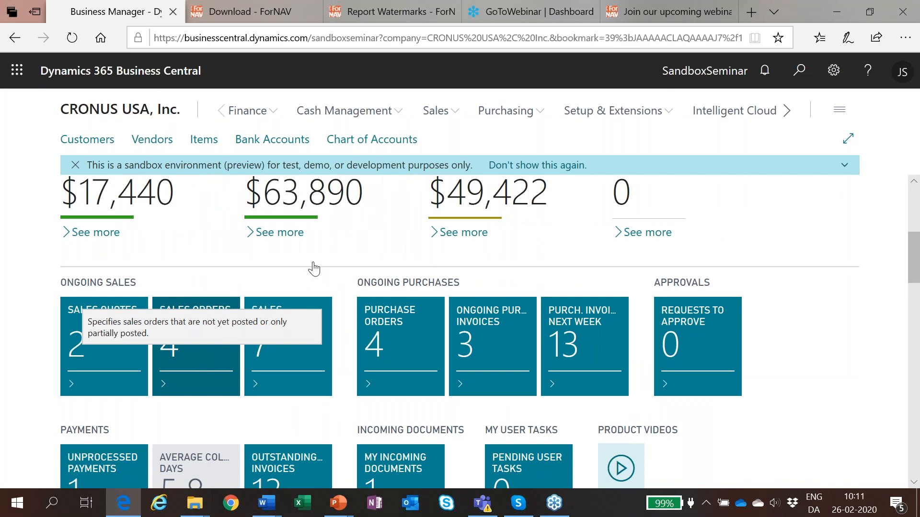
click(203, 346)
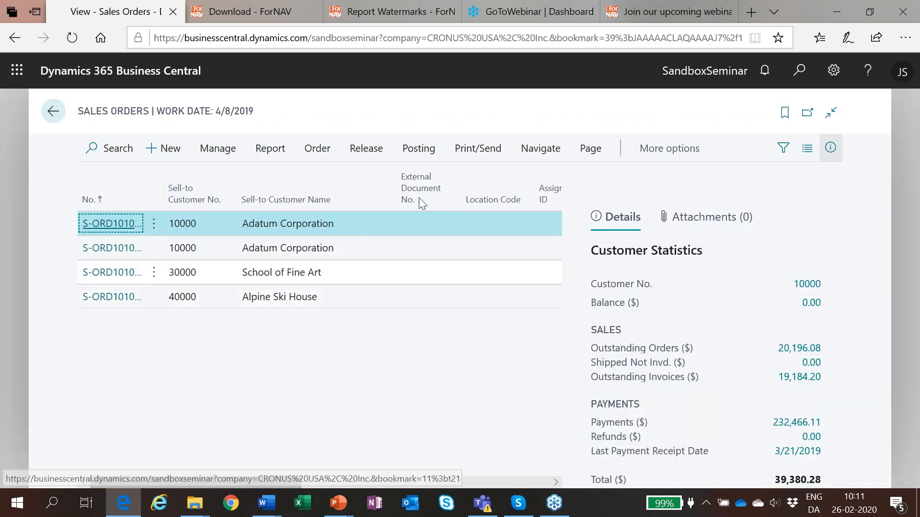
click(479, 152)
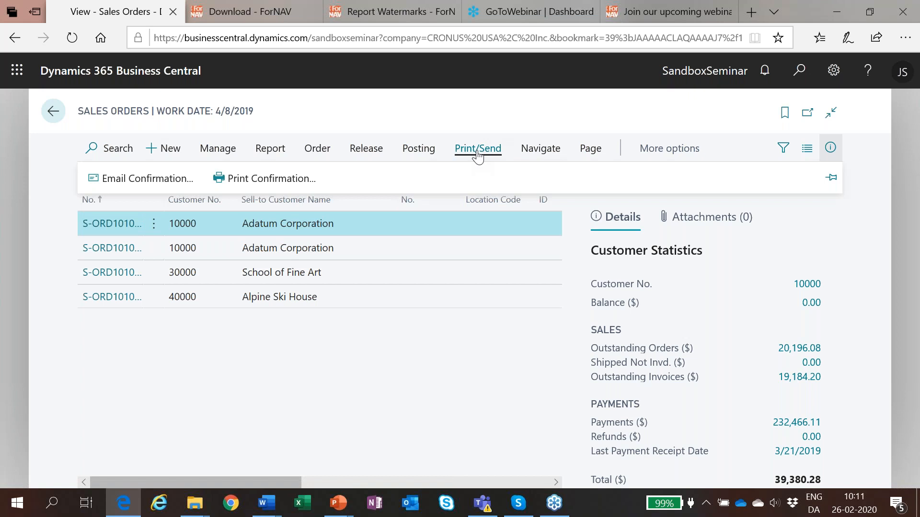
click(226, 178)
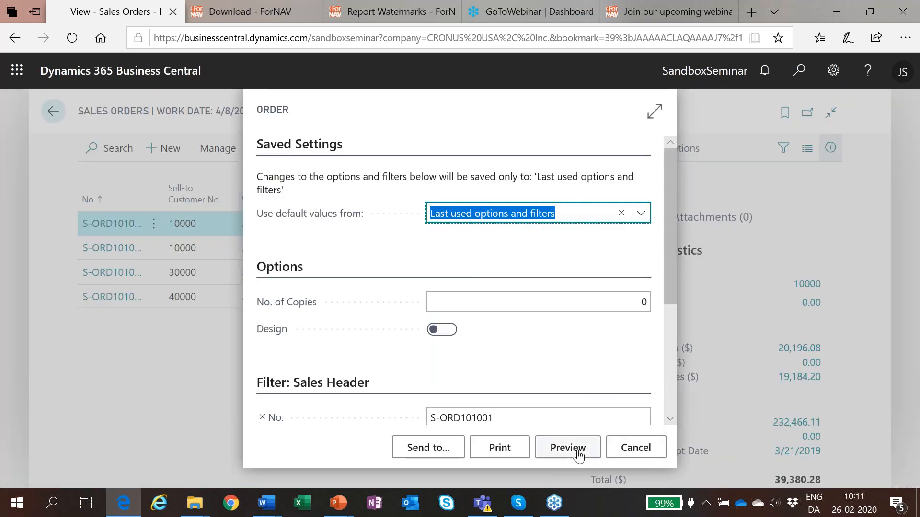
click(577, 452)
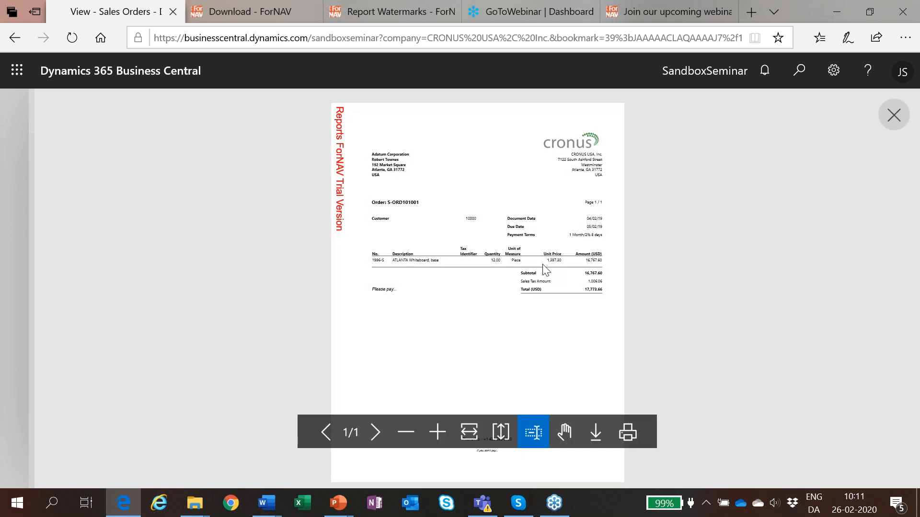
click(480, 434)
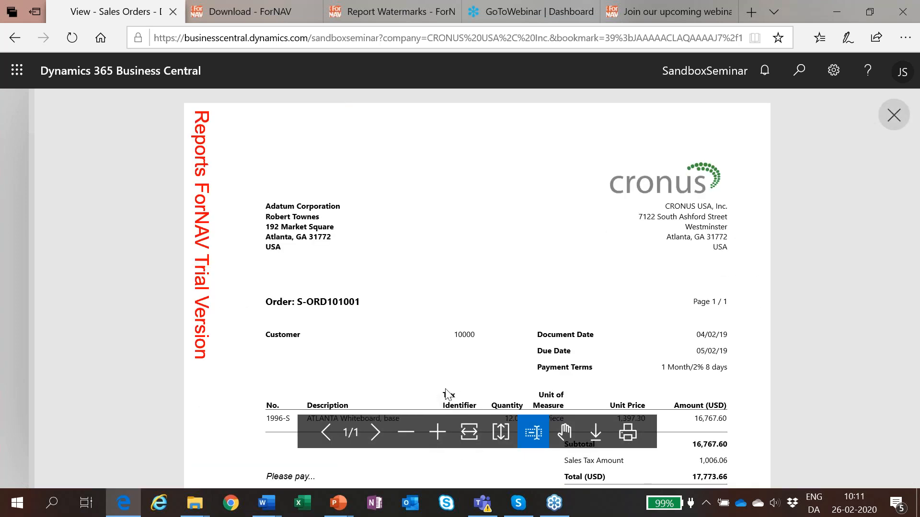
click(438, 433)
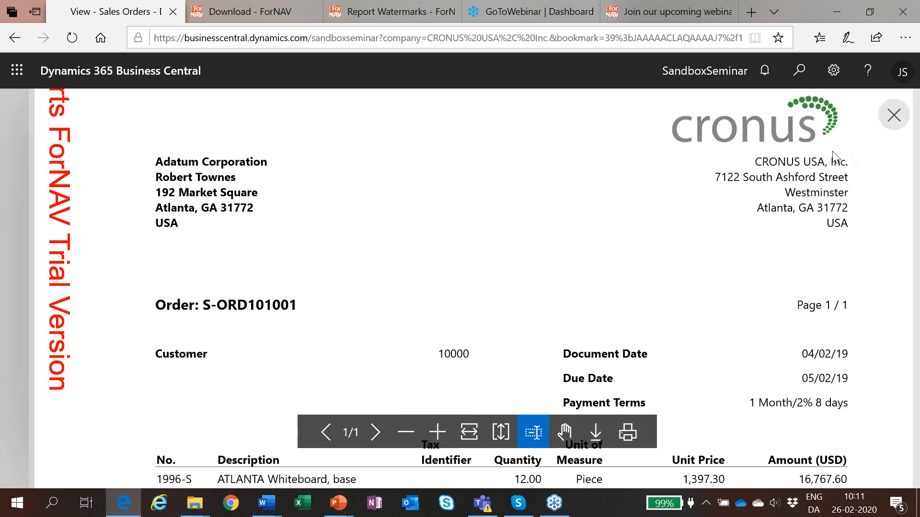
click(406, 433)
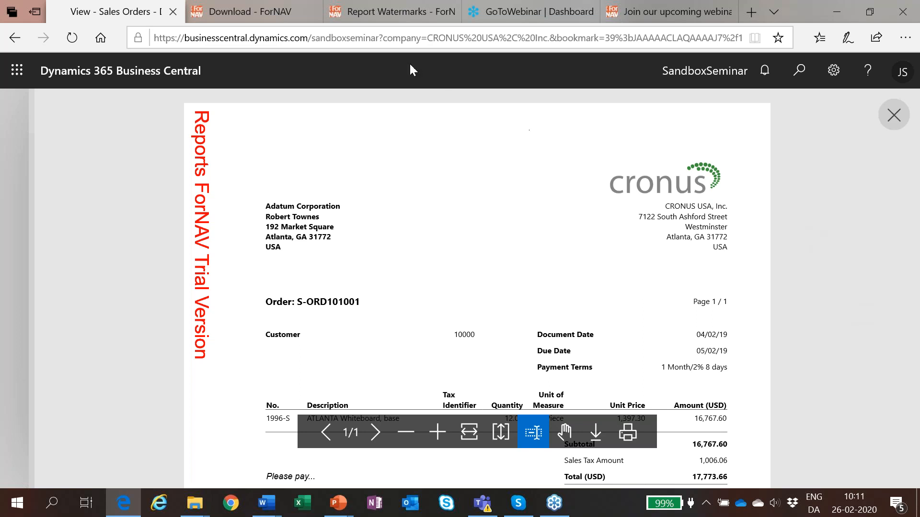
- Switch to the ForNAV Report Watermarks web page and browse the A4 document report watermark templates
click(356, 10)
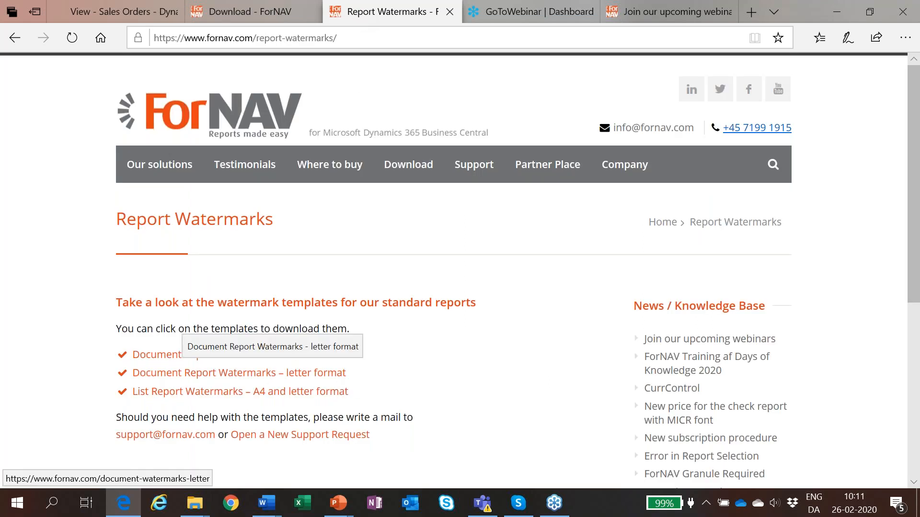
click(253, 358)
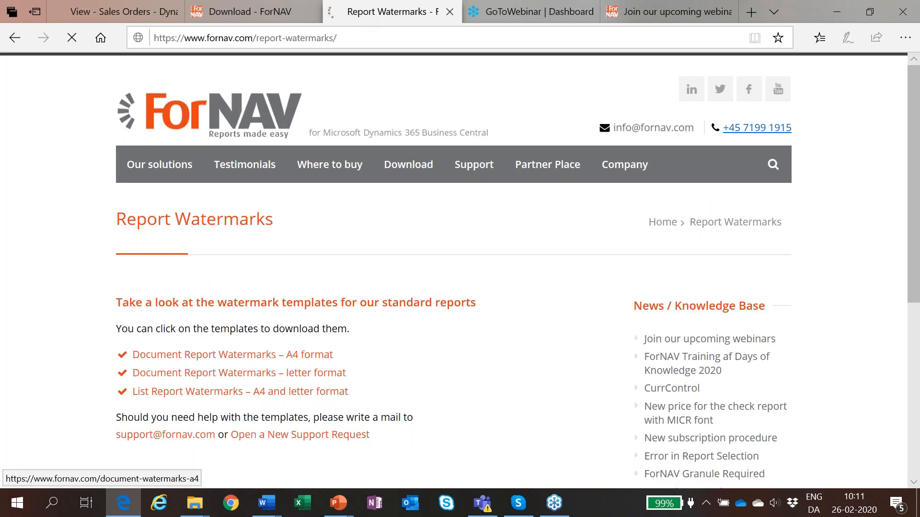
click(916, 236)
drag(916, 242, 918, 201)
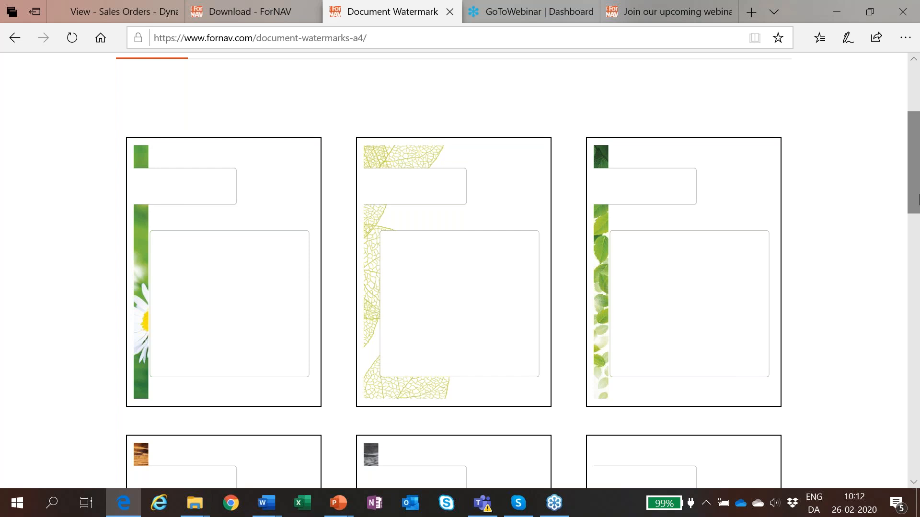
- Return to Business Central, leave the order preview and open the ForNAV Setup page
click(92, 16)
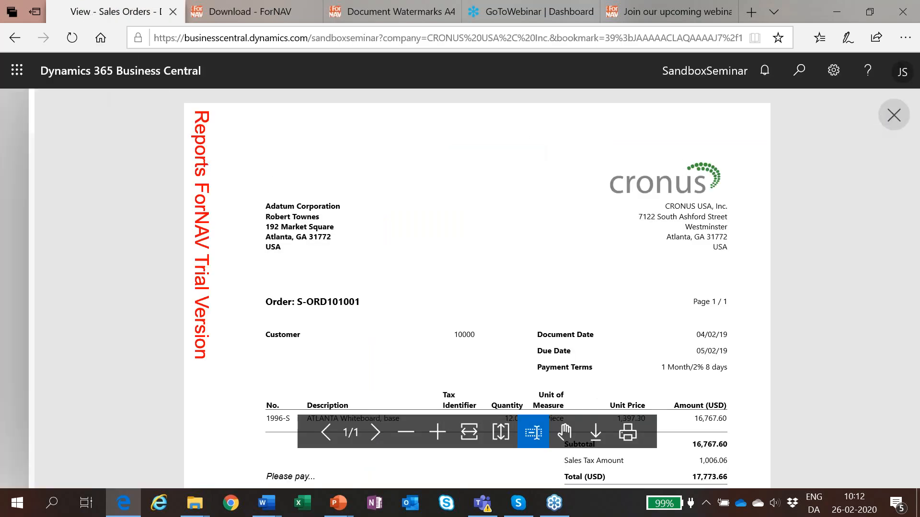
click(884, 119)
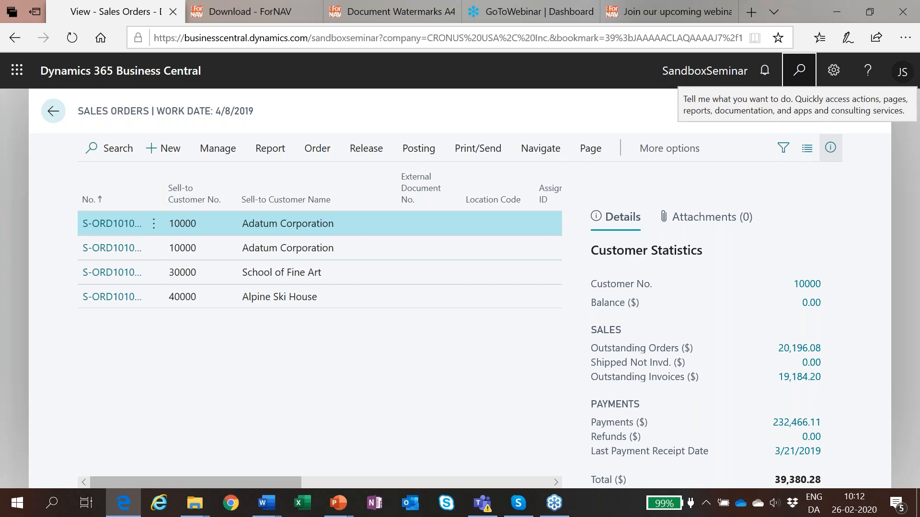
click(799, 70)
text(fornav s)
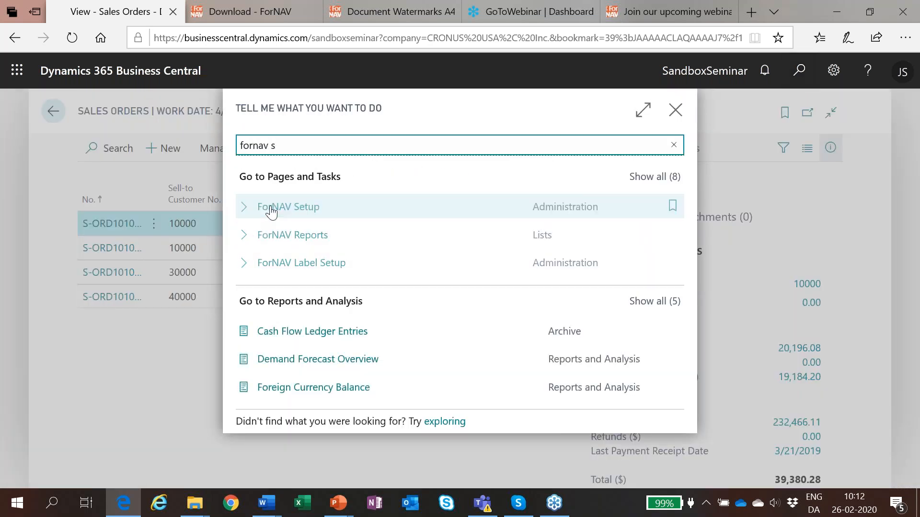
click(272, 211)
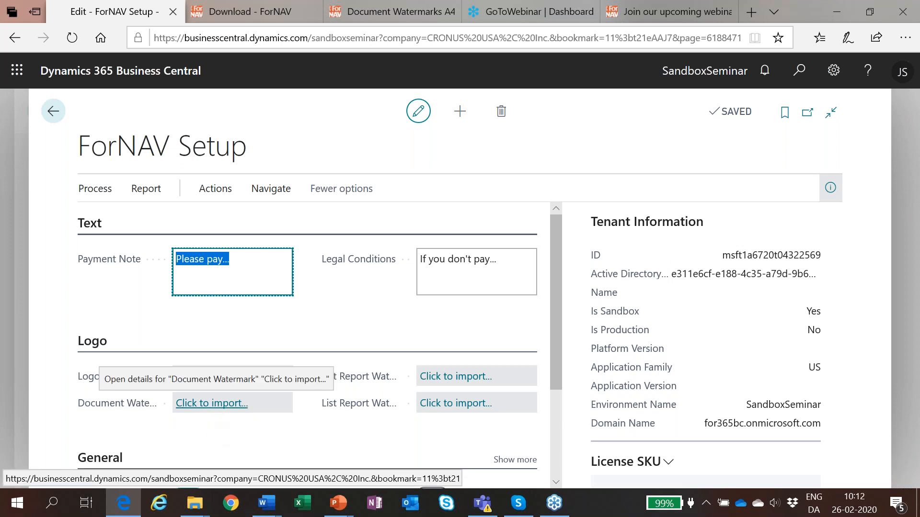
- Import the PDF Invoice_A4_template_3 from the Watermarks A4 Report_1_12 folder as the document watermark
click(216, 403)
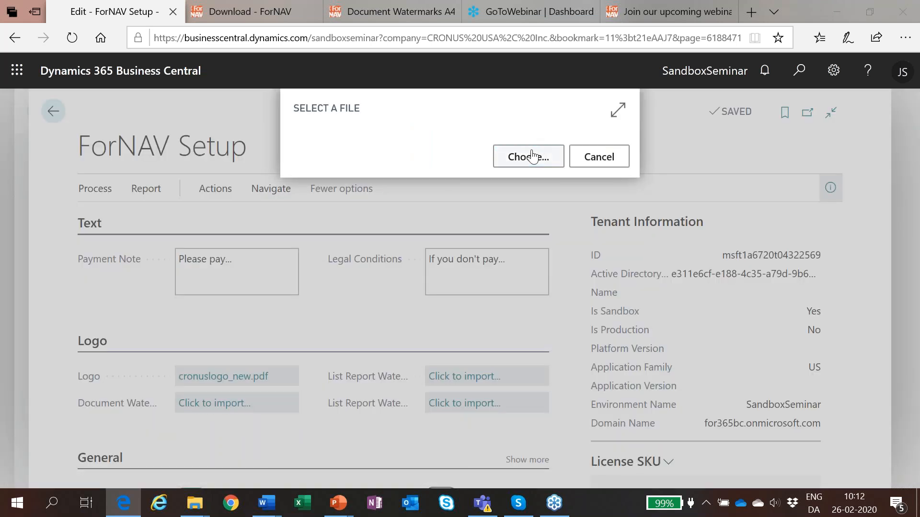
click(529, 157)
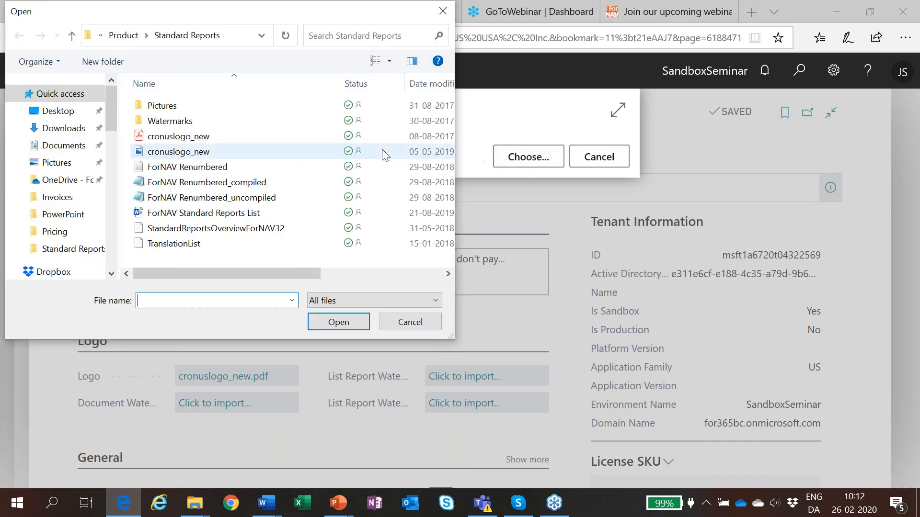
double_click(187, 122)
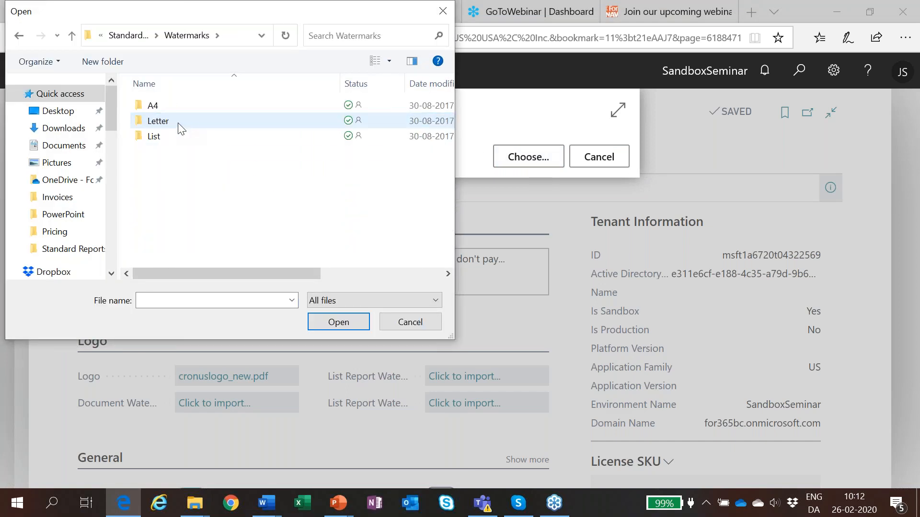
double_click(173, 109)
click(174, 112)
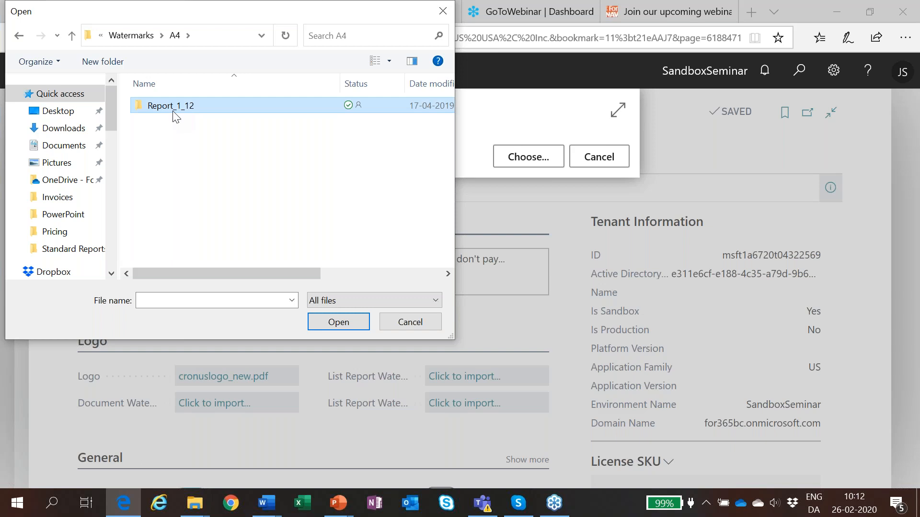
double_click(175, 114)
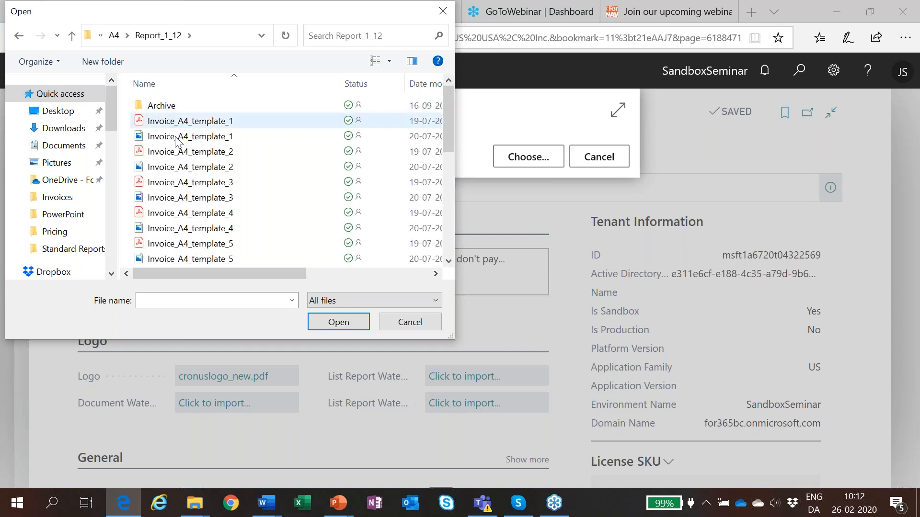
double_click(184, 184)
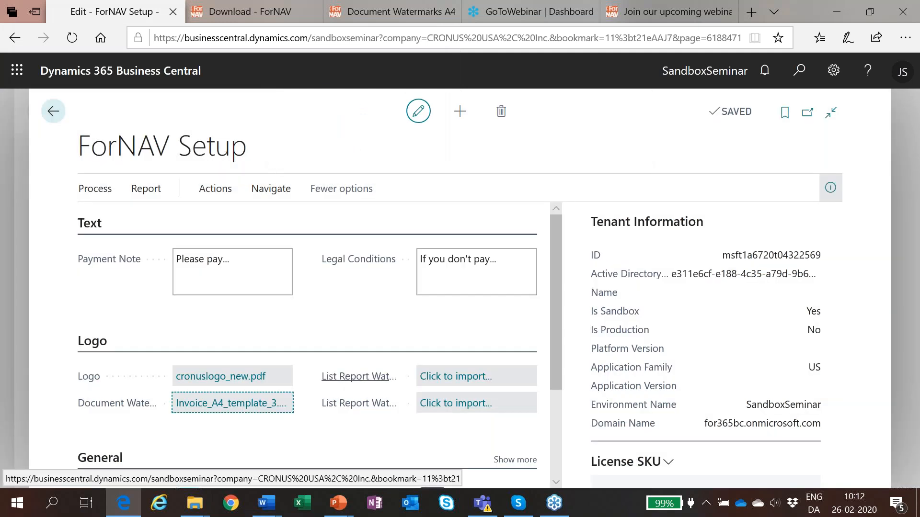
- Preview the first Adatum Corporation order confirmation again to check the imported watermark, and close the preview
click(53, 113)
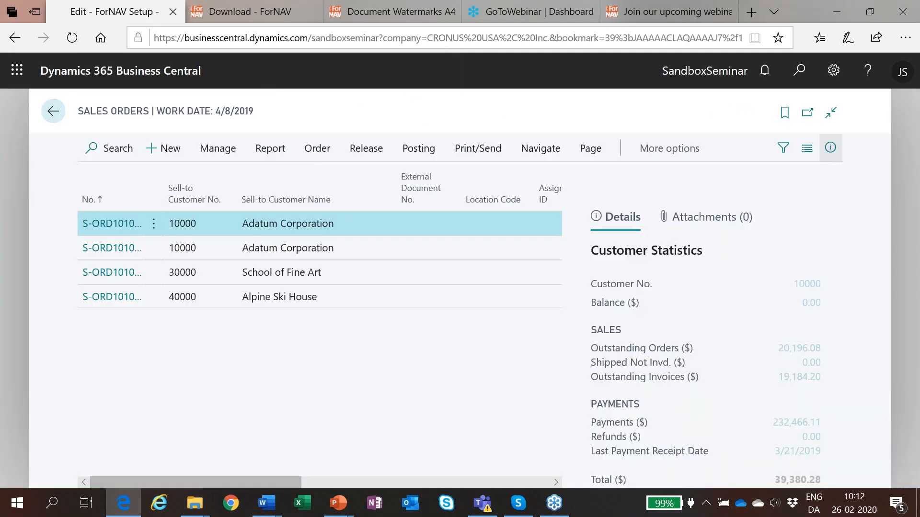
click(485, 150)
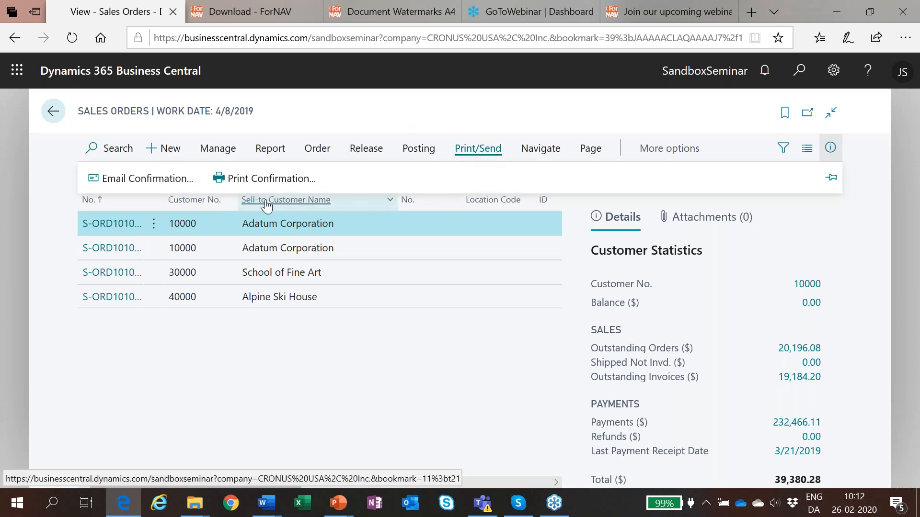
click(269, 184)
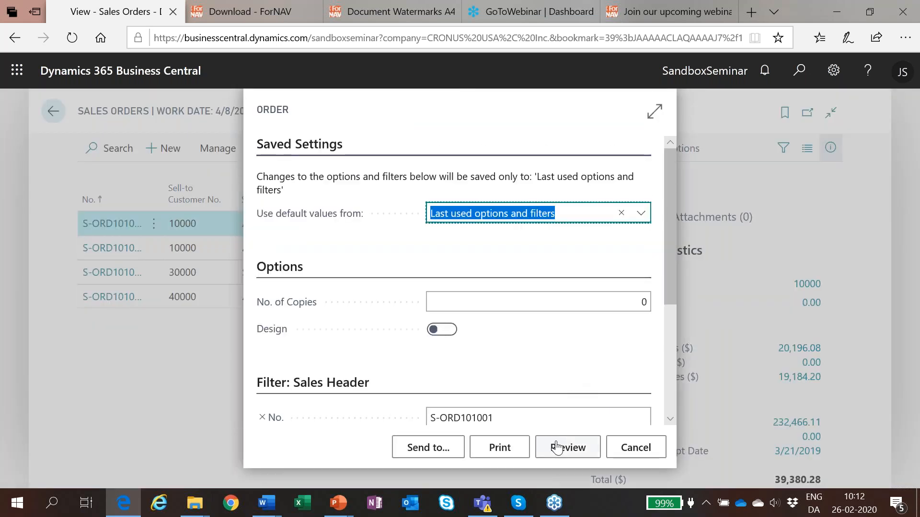
click(556, 447)
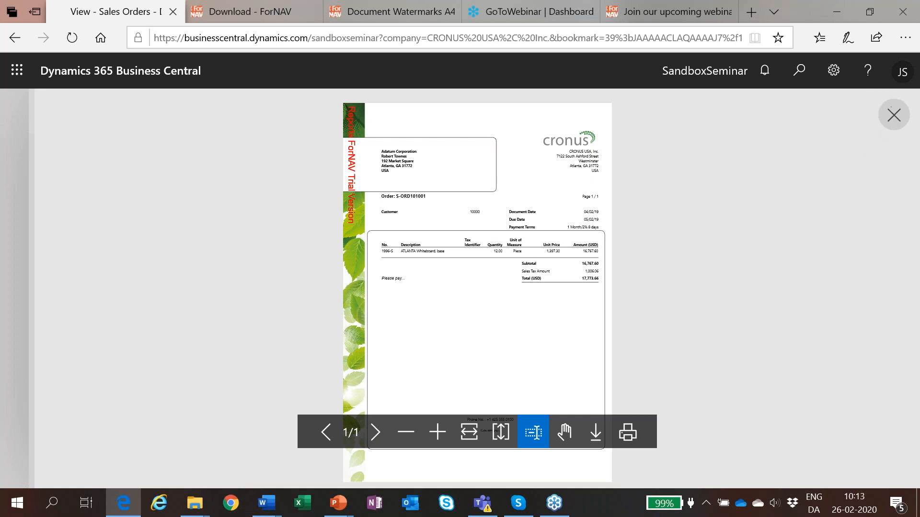
click(894, 115)
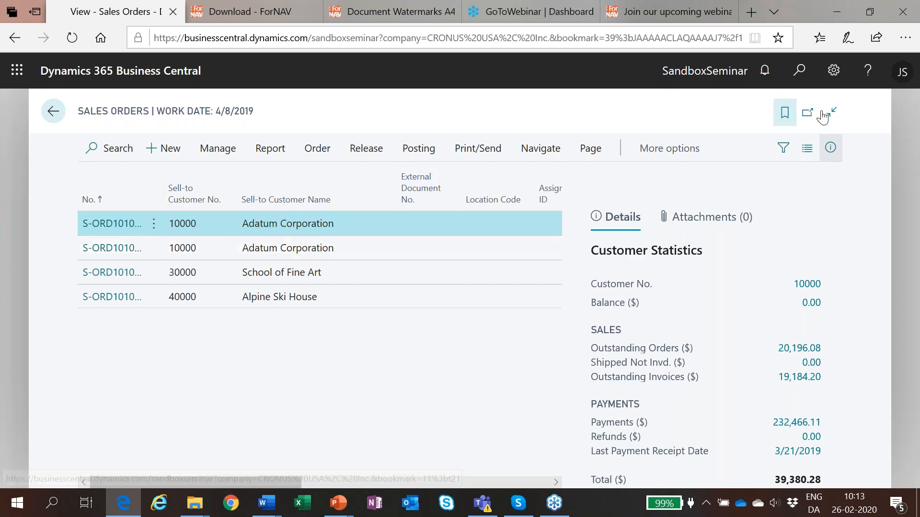
- Search for "fornav s" and open the ForNAV Setup page
click(799, 72)
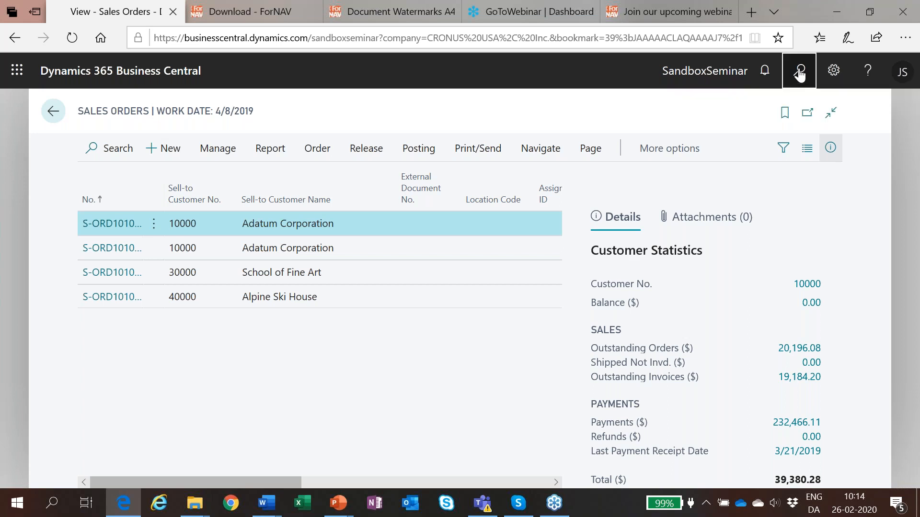
text(fornav s)
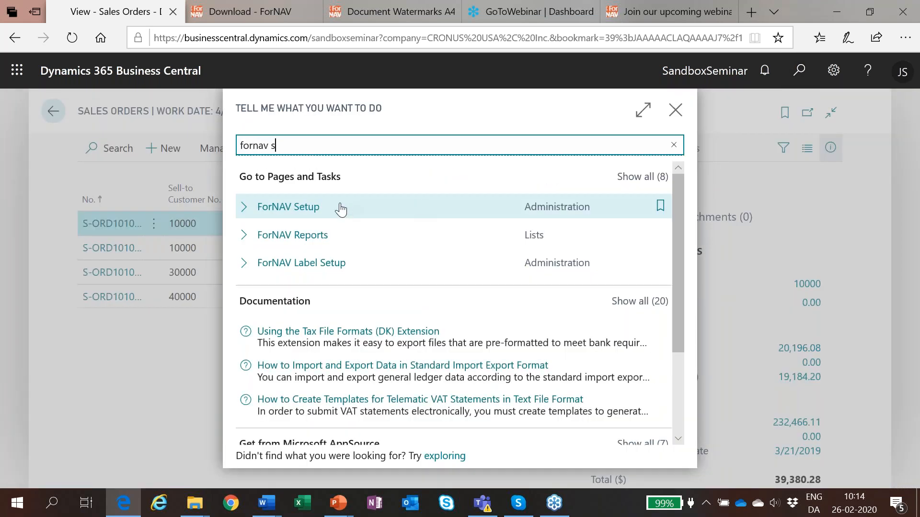
click(341, 209)
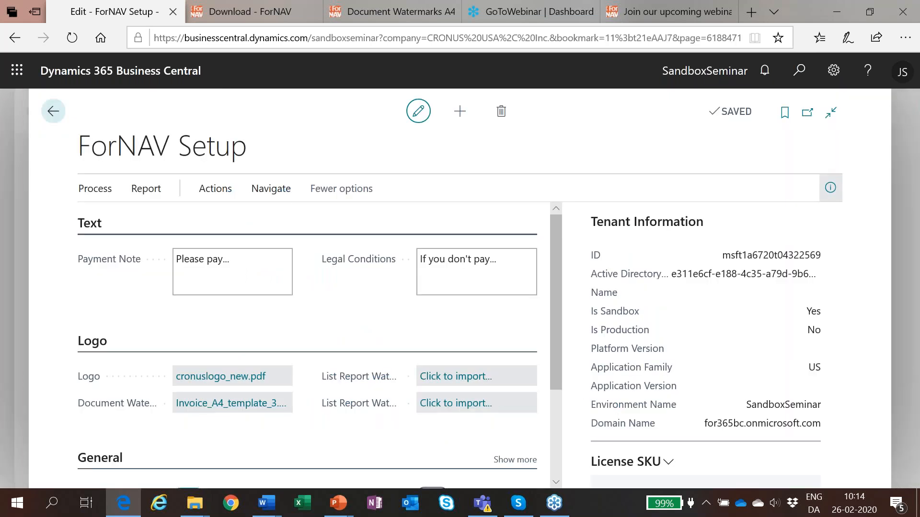
- Run the sales template (sales tax) with the Design option enabled and open the resulting 6188990.fornavdesign file in the ForNAV designer
click(217, 190)
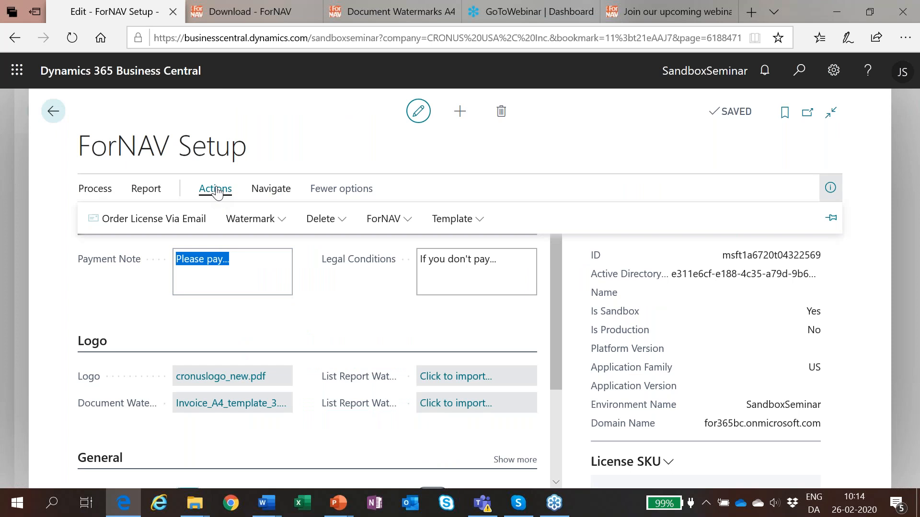
click(466, 222)
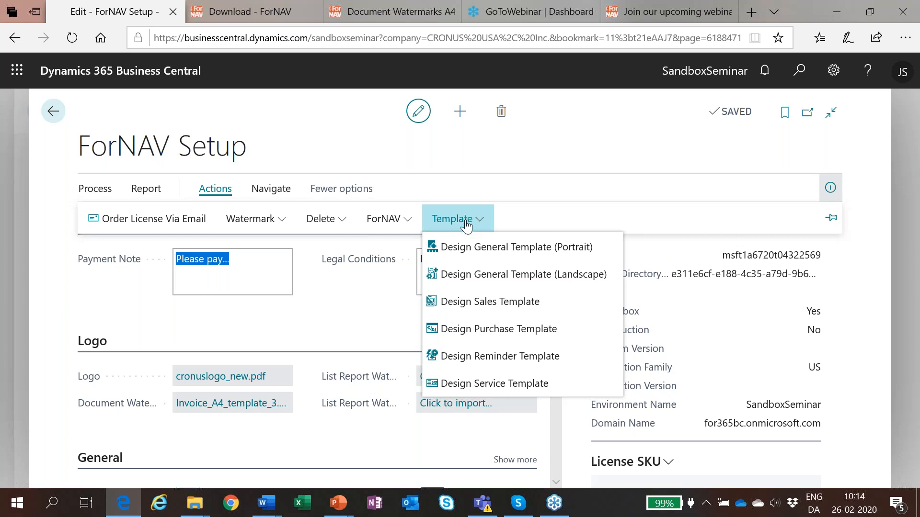
click(491, 309)
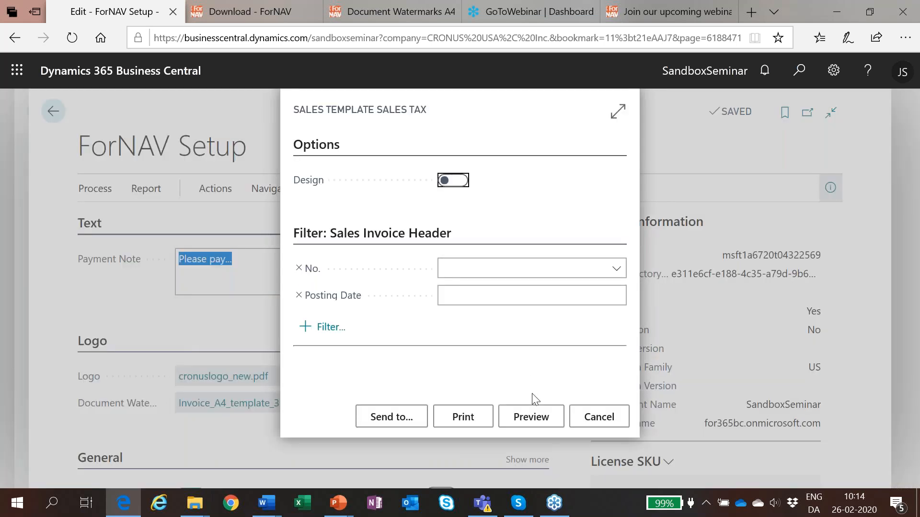
click(458, 184)
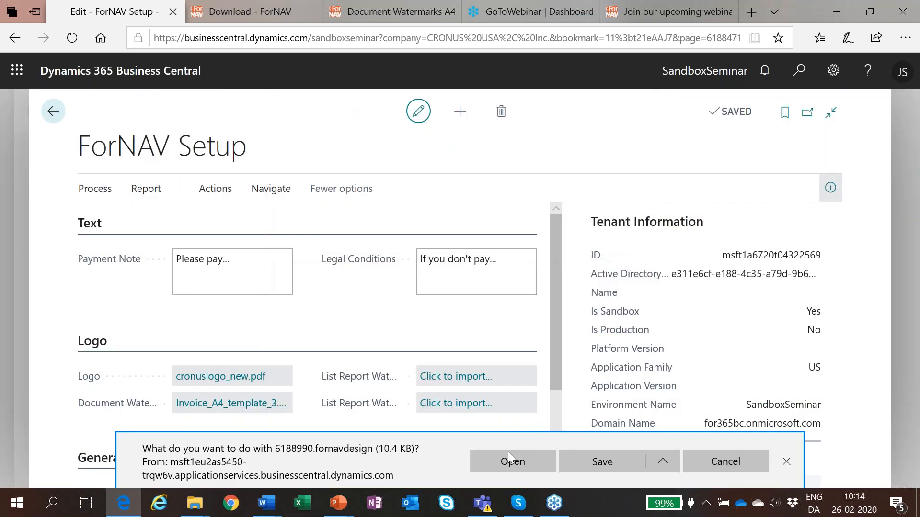
click(510, 463)
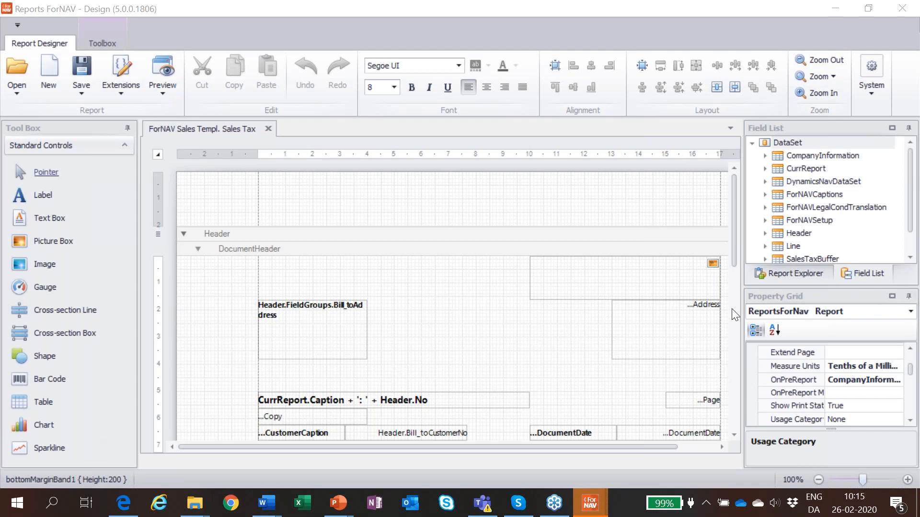
- Select the Header data item, its DocumentHeader section and the bill-to address text box in turn to examine their properties
click(254, 232)
click(267, 249)
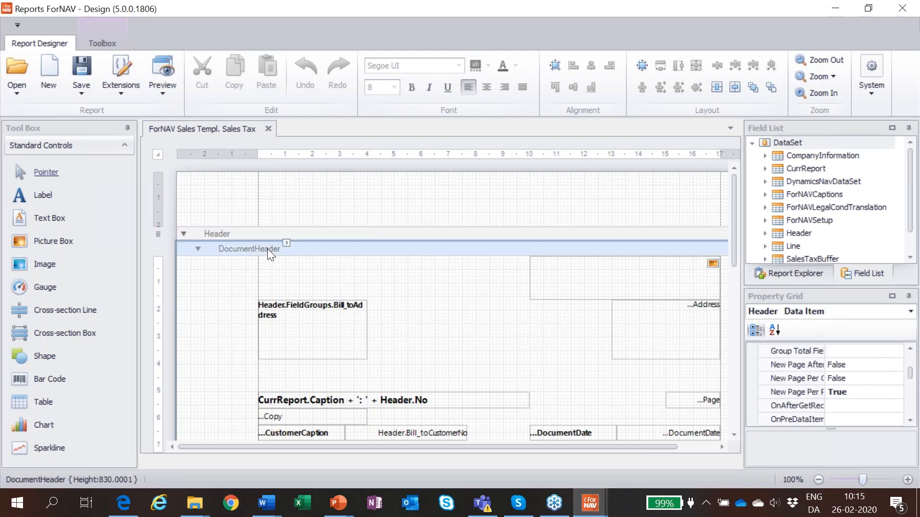
click(324, 327)
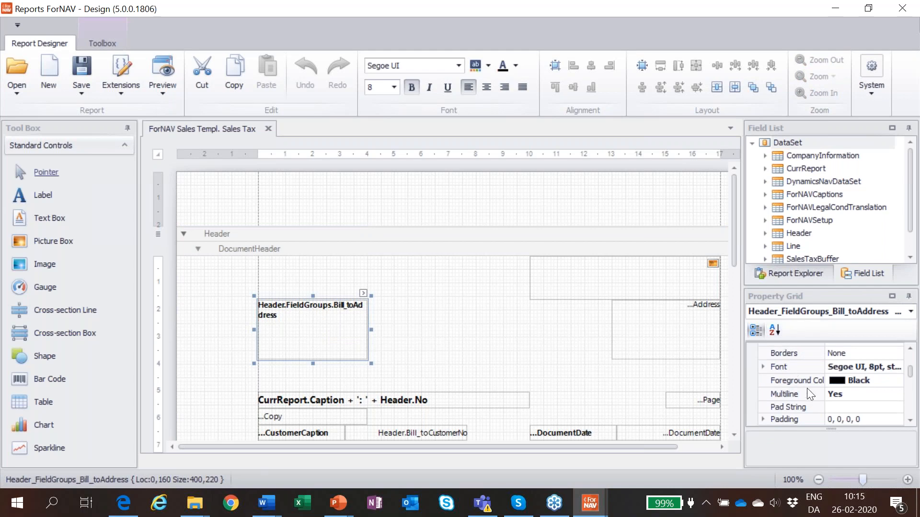
- Expand the Header table in the field list and browse its fields down to the No field
click(763, 234)
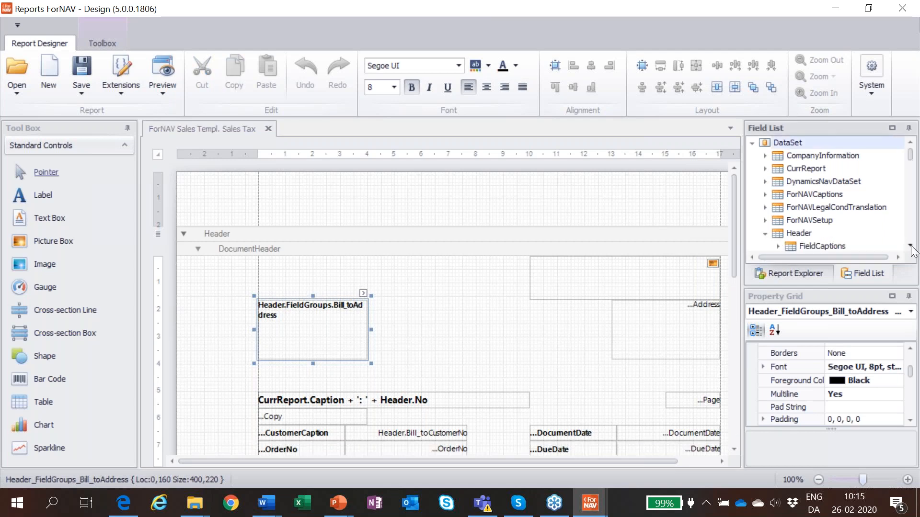
click(909, 246)
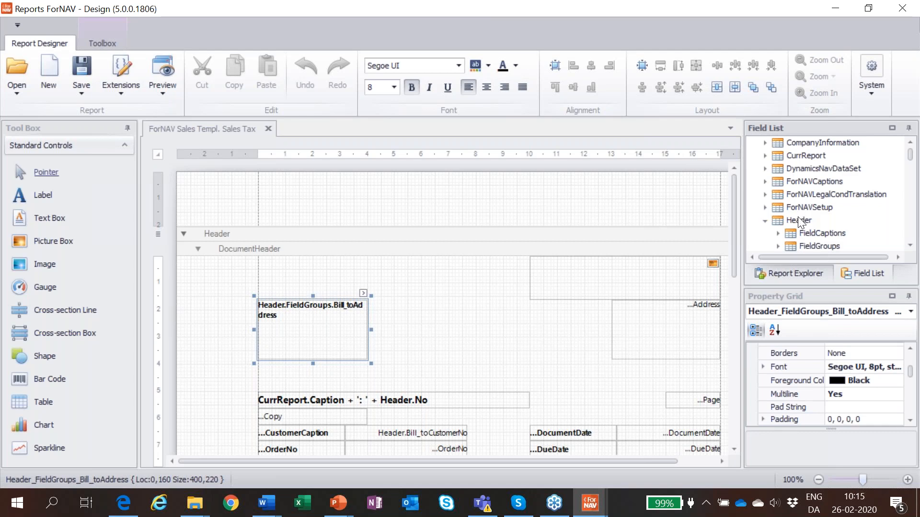
mouse_move(799, 218)
click(910, 245)
click(910, 246)
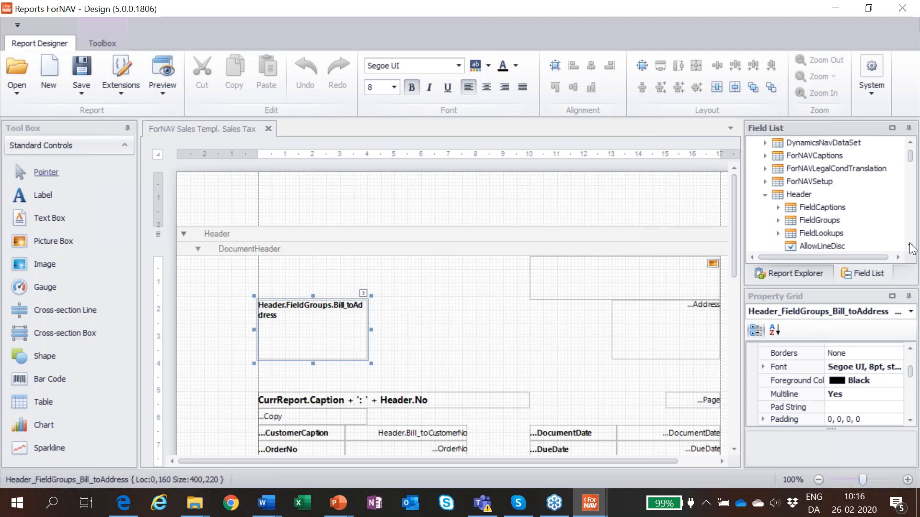
click(910, 246)
click(910, 246)
click(910, 246)
click(910, 247)
click(910, 246)
click(910, 246)
click(910, 246)
click(910, 246)
click(910, 246)
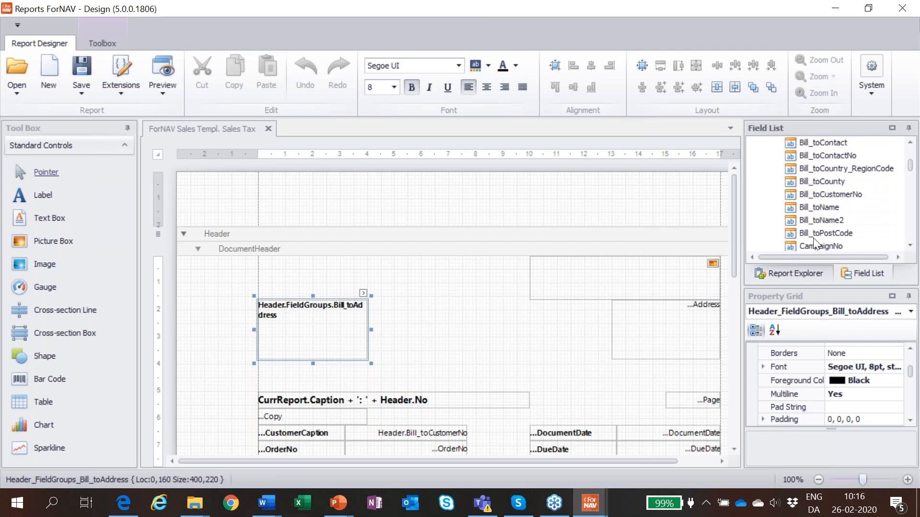
text(no)
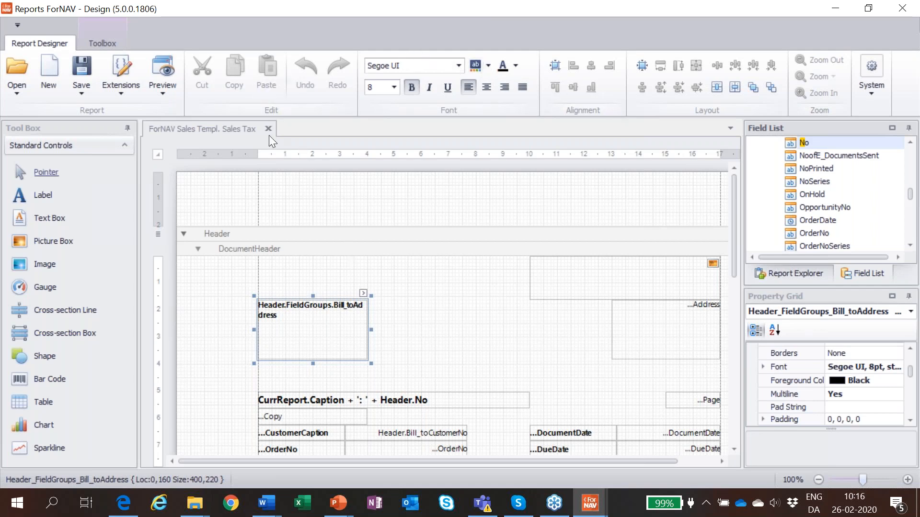
- Set the text color of the report caption, Copy, customer and order number boxes in the DocumentHeader section to red (255, 0, 0)
click(443, 300)
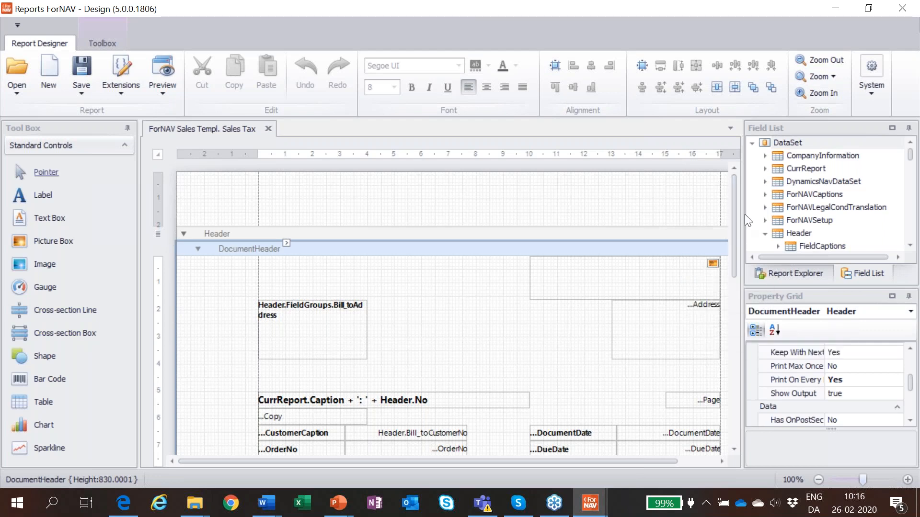
drag(735, 204, 737, 230)
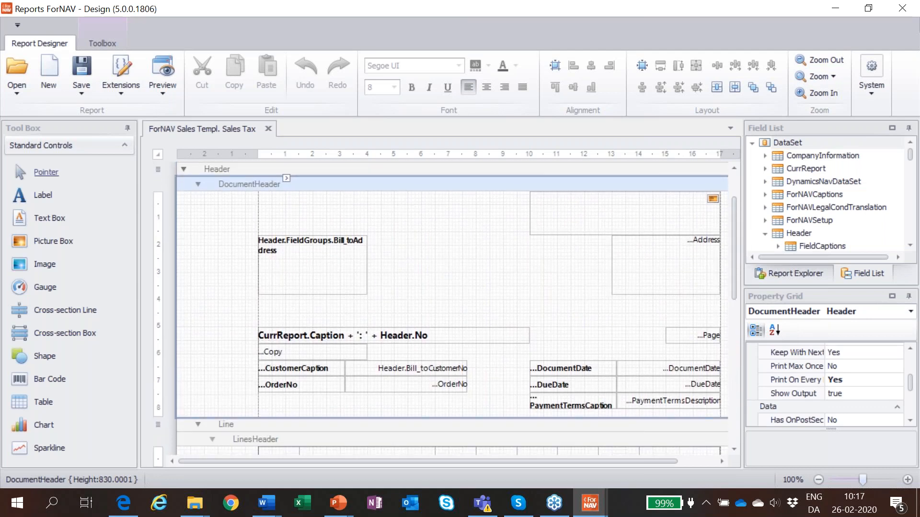
drag(265, 334, 489, 409)
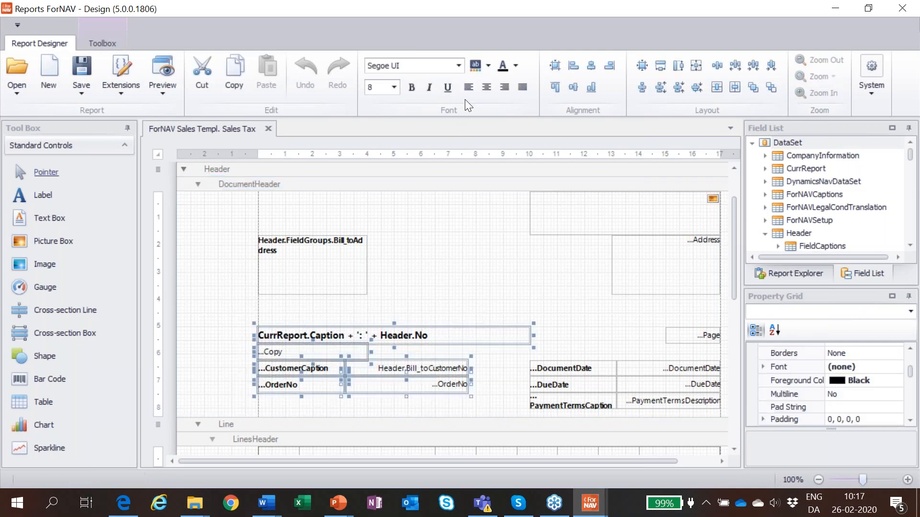
click(514, 65)
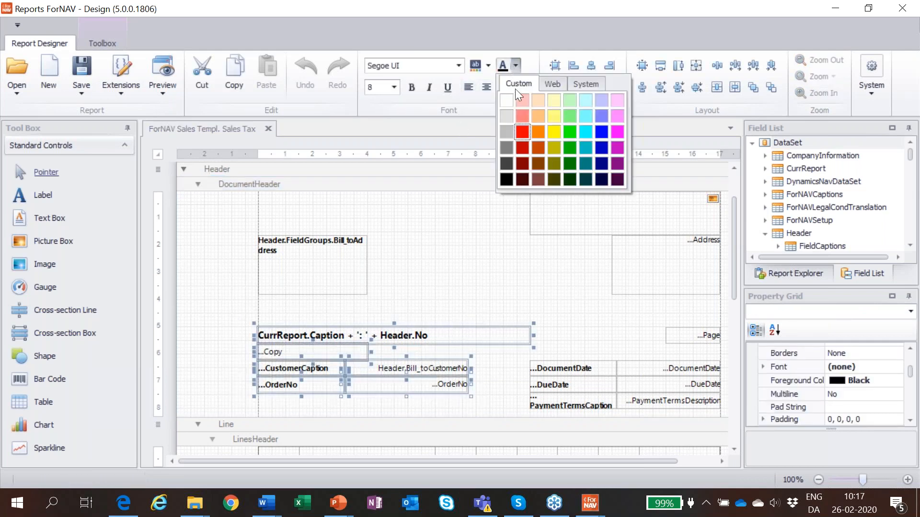
click(525, 134)
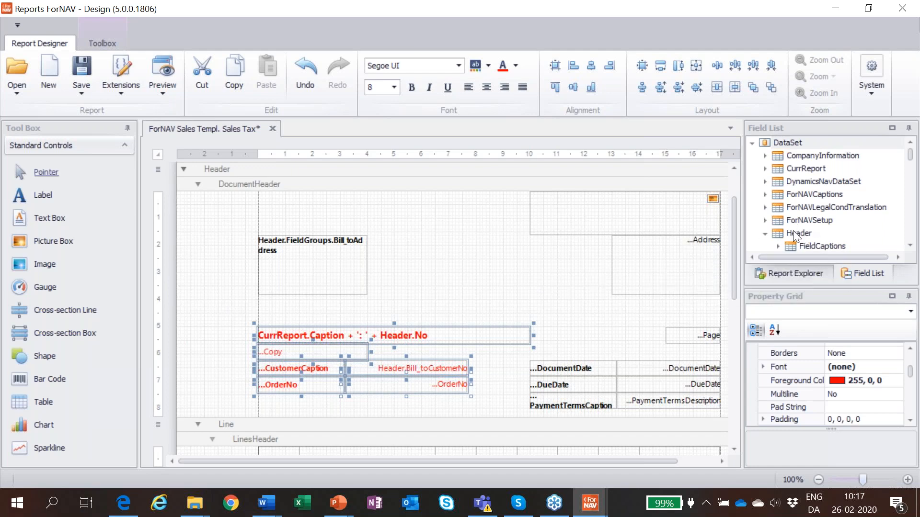
- Add the Header table's No field as a plain text box between the two address boxes of the document header, and undo it
click(910, 245)
click(910, 246)
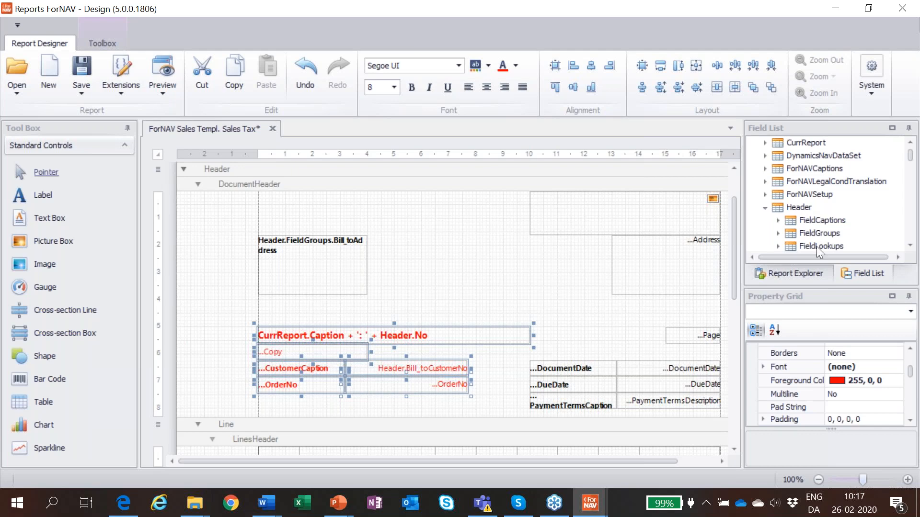
click(911, 246)
click(911, 246)
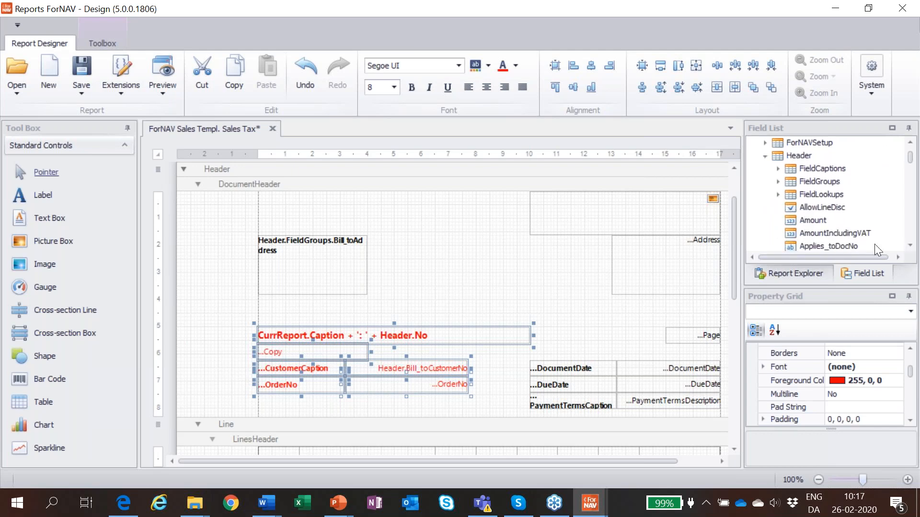
click(838, 246)
text(n)
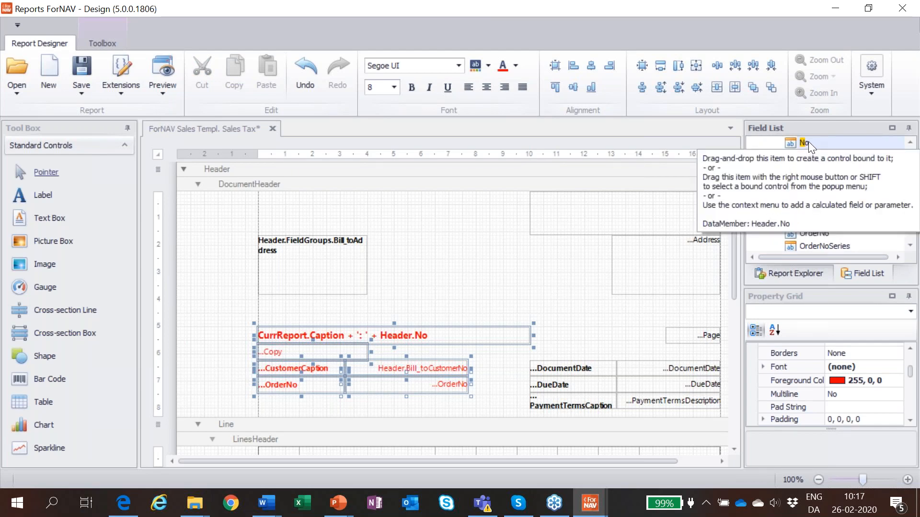
drag(809, 142, 567, 263)
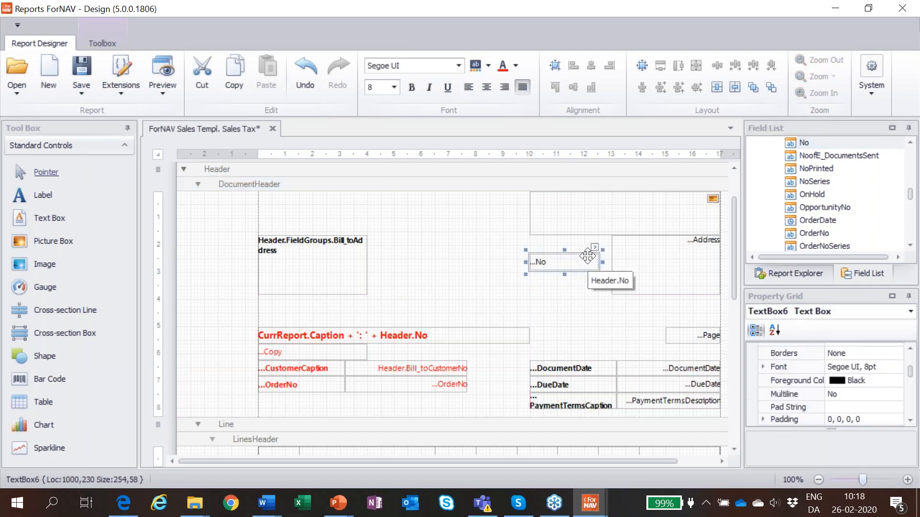
key(ctrl+z)
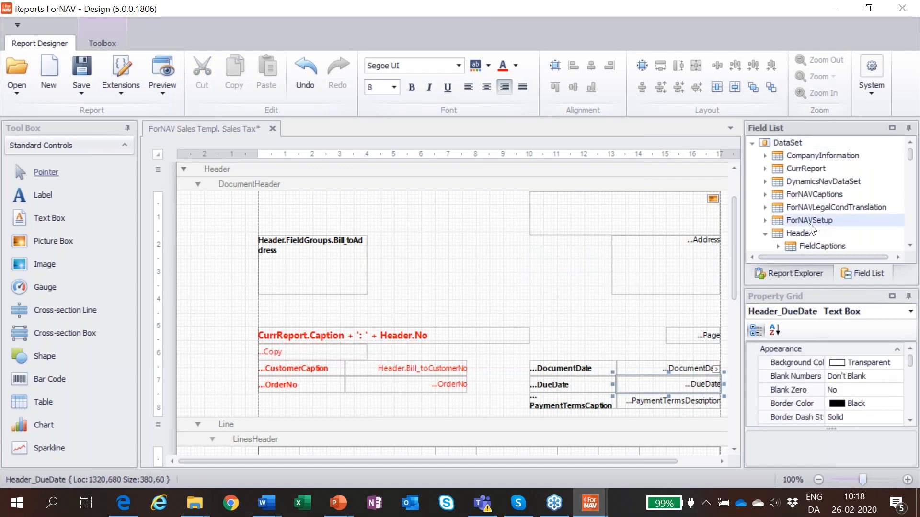
- Place the Header table's No field as a bar code between the two address boxes and review its symbology options, keeping Code128
drag(803, 144, 566, 267)
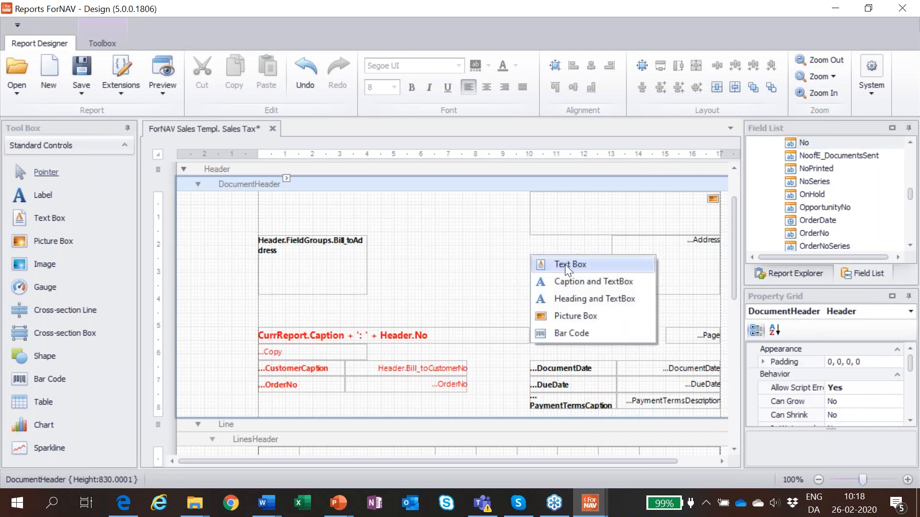
click(578, 334)
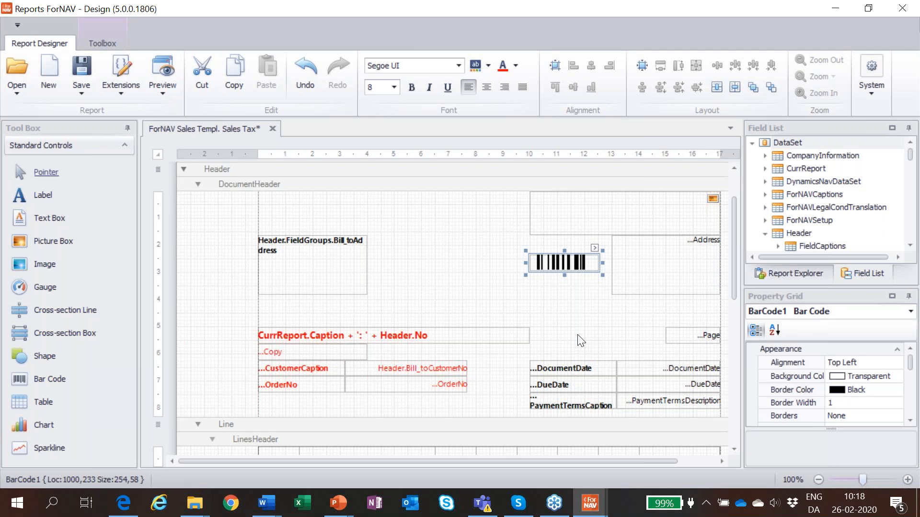
click(595, 247)
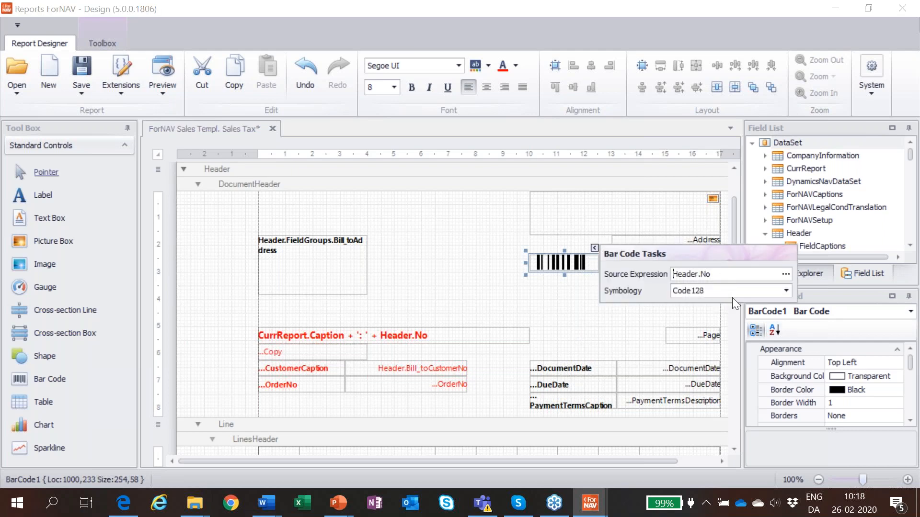
click(787, 291)
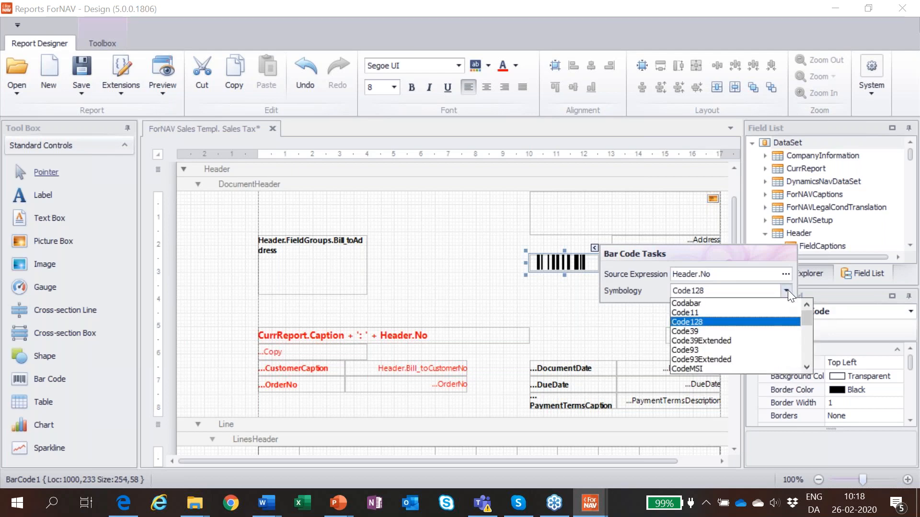
mouse_move(809, 317)
mouse_down()
mouse_move(809, 352)
mouse_move(804, 314)
mouse_up()
click(726, 249)
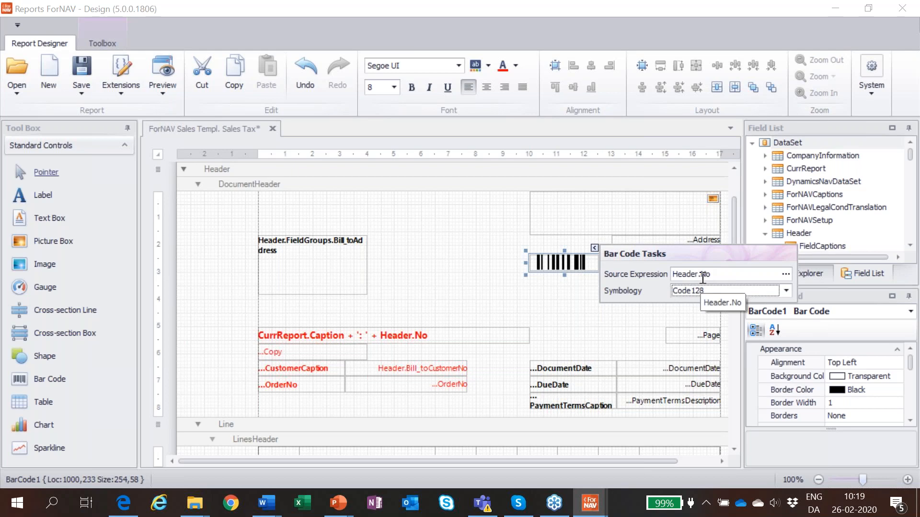
- Examine the functions, operators and fields available for the bar code's source expression, and leave the expression editor without changes
click(786, 274)
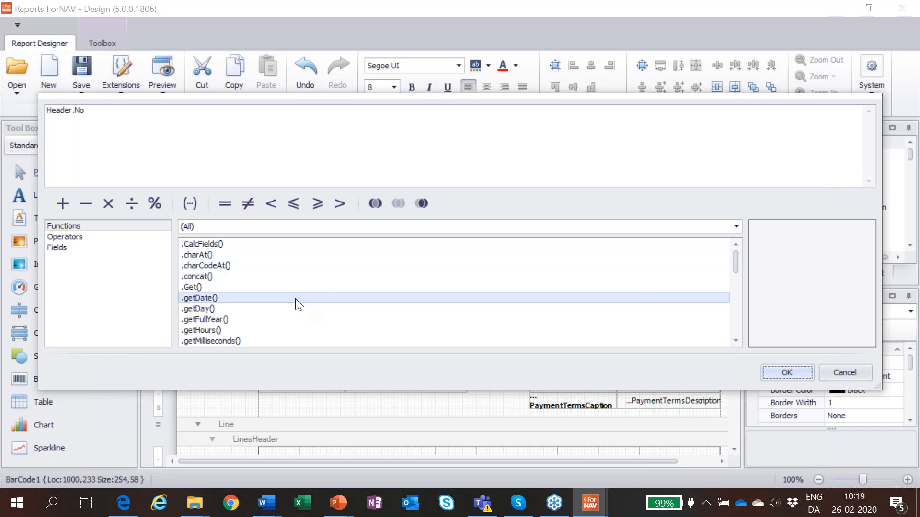
click(85, 237)
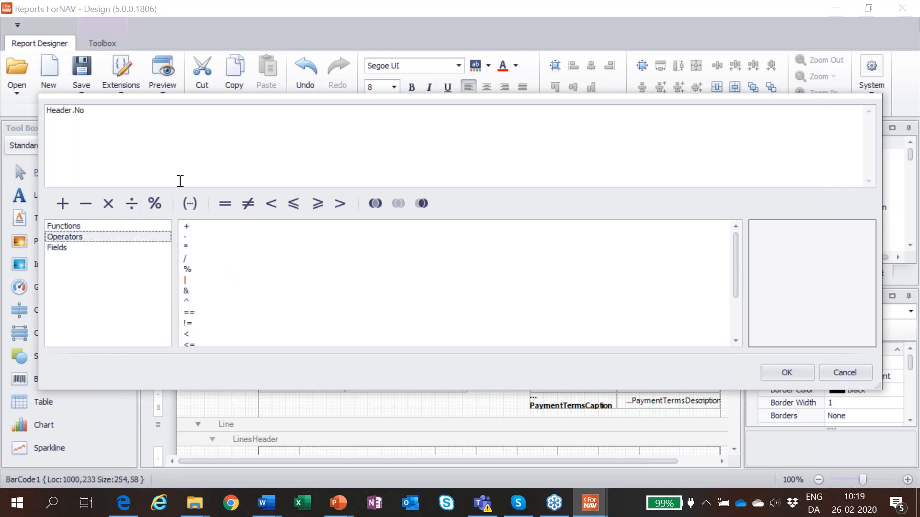
click(62, 248)
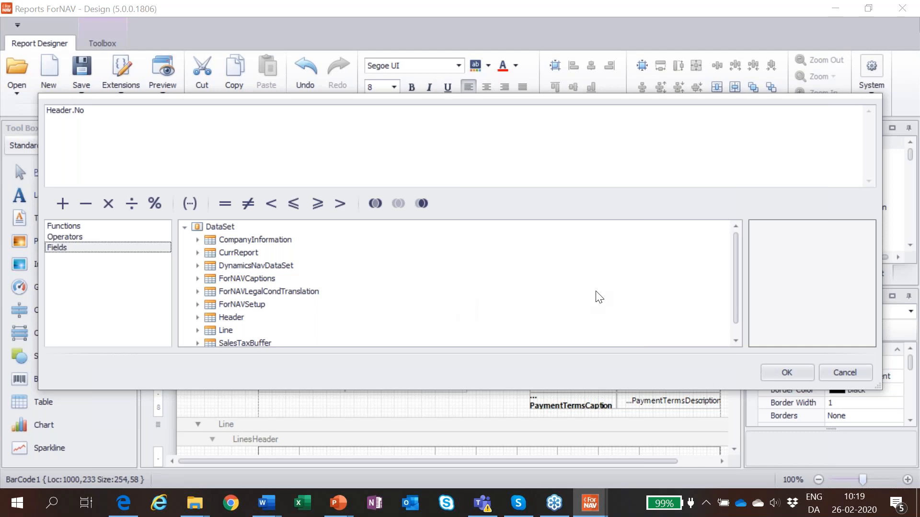
click(832, 371)
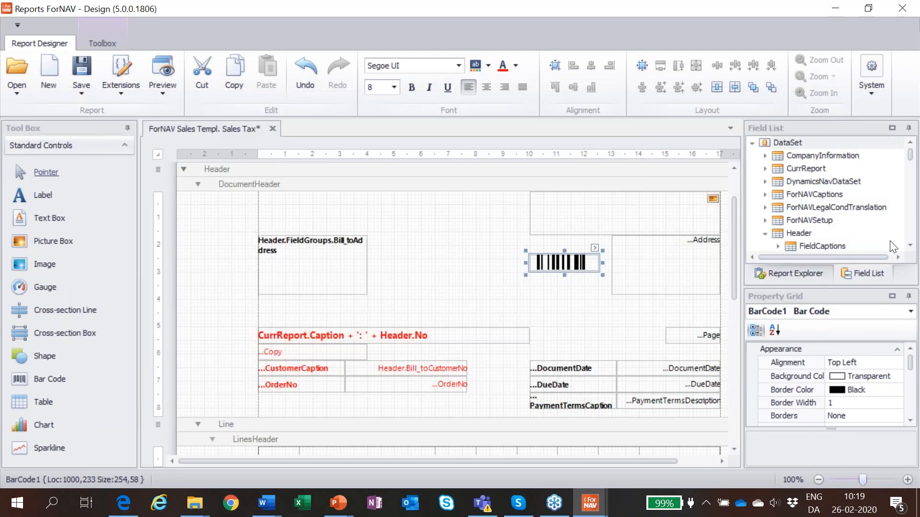
- Add the SalespersonName field from the Header table's FieldLookups as a text box just below the bar code in the DocumentHeader section
click(910, 247)
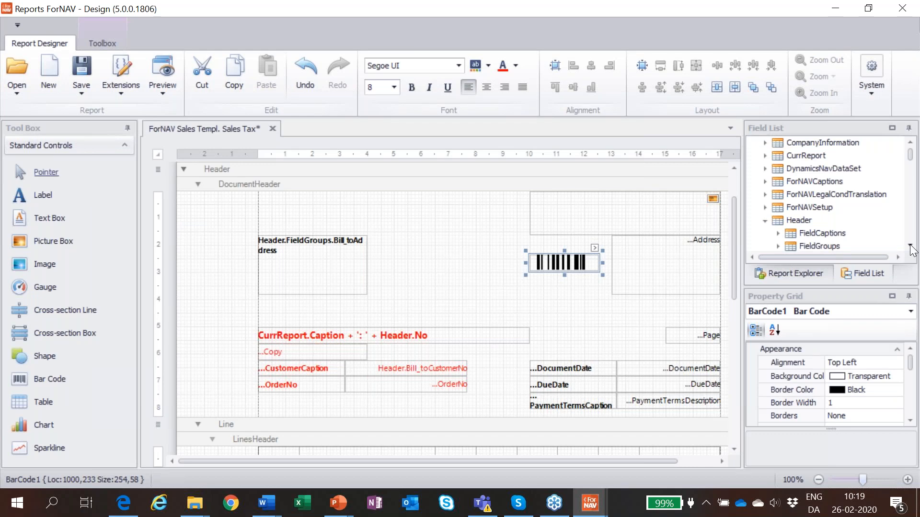
click(909, 247)
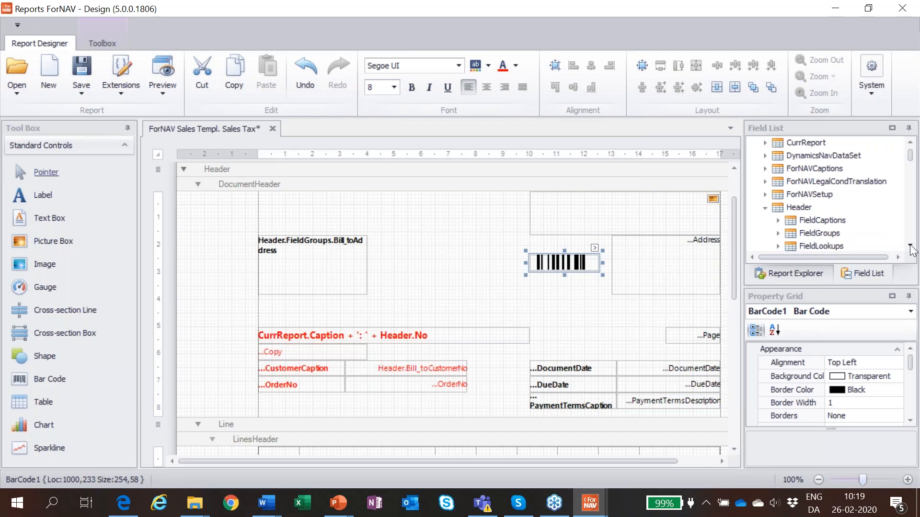
click(776, 246)
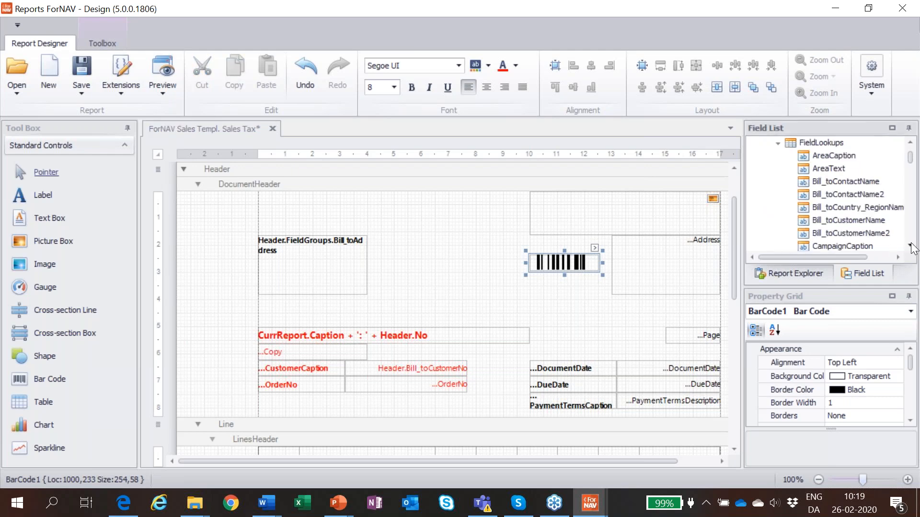
click(910, 246)
click(910, 246)
click(909, 246)
click(910, 246)
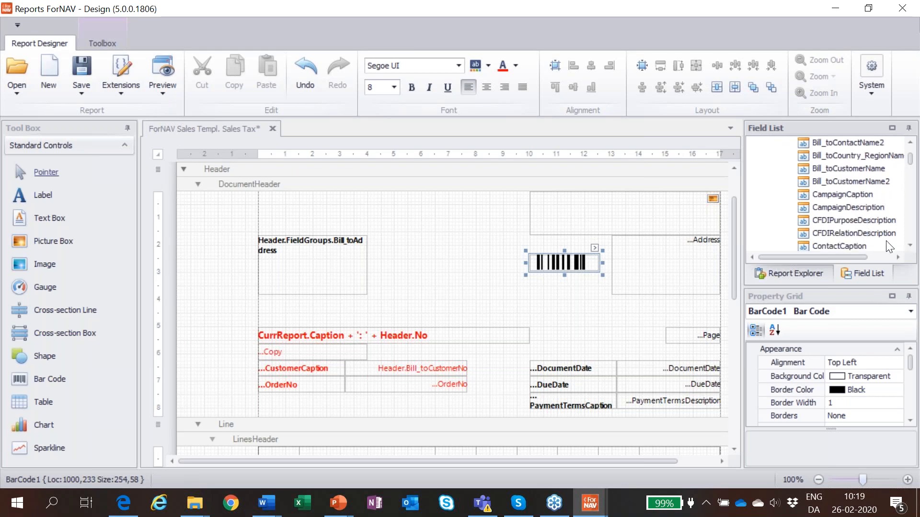
key(s)
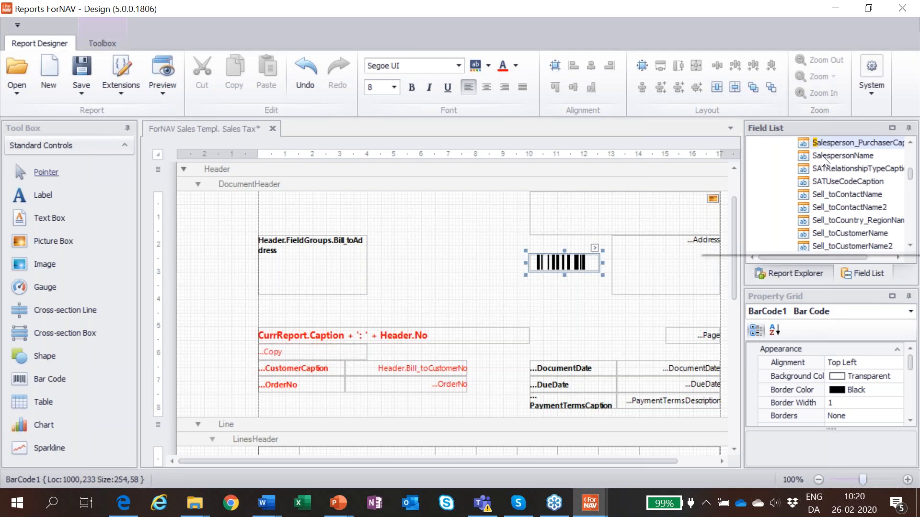
drag(821, 155, 566, 290)
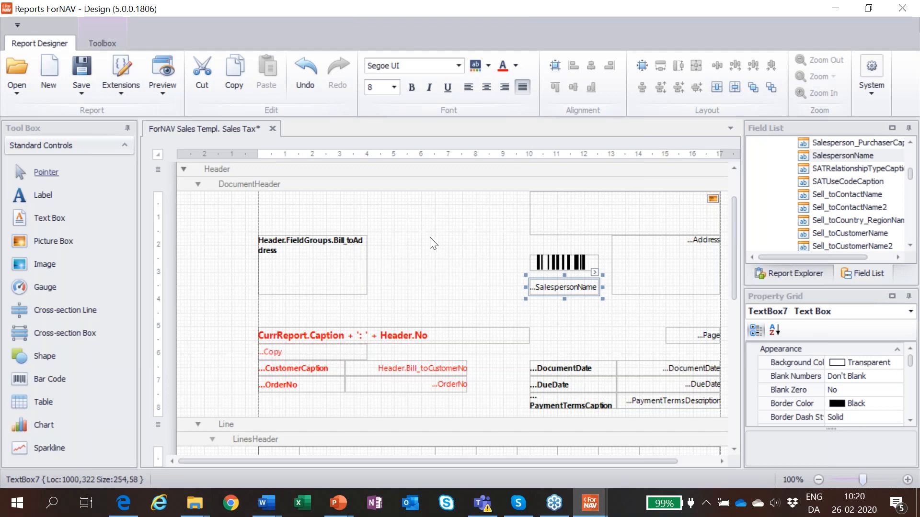
- Preview the sales template as a PDF without filters, check the header's bar code and salesperson name, and close the preview
click(164, 59)
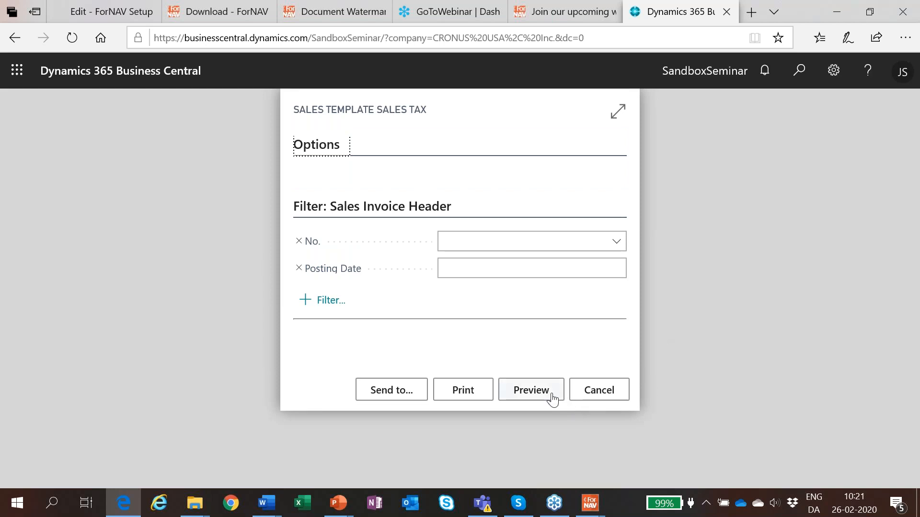
click(552, 398)
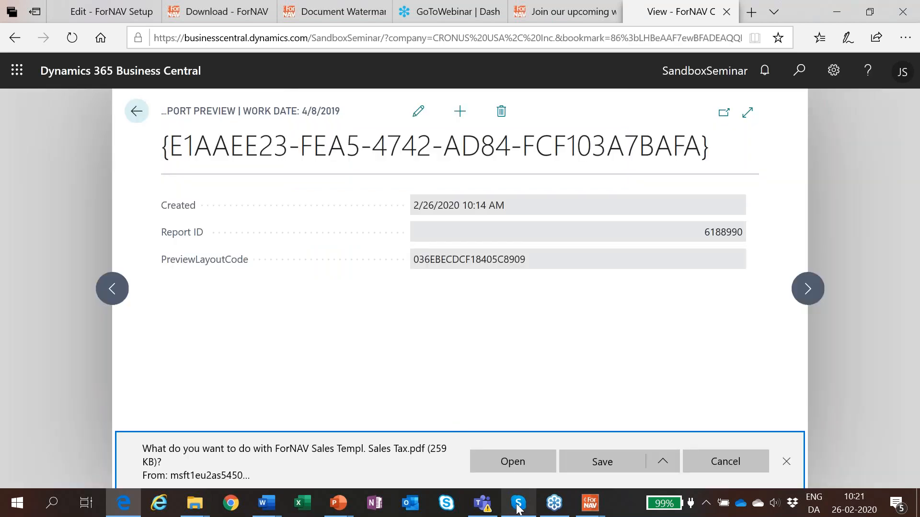
click(509, 469)
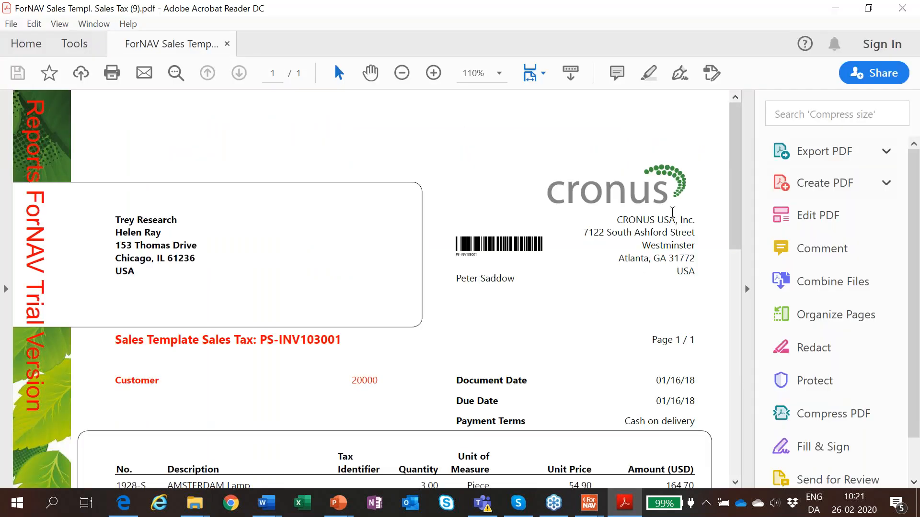
drag(738, 138, 741, 157)
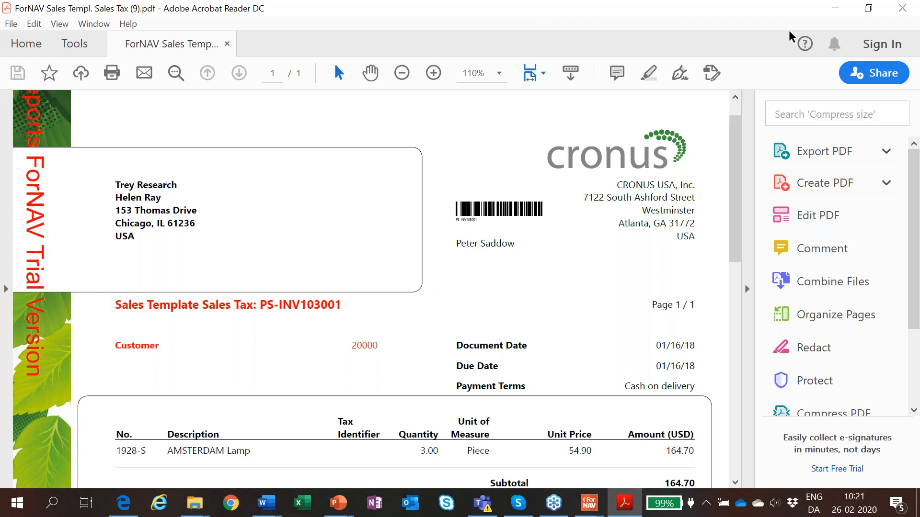
click(904, 8)
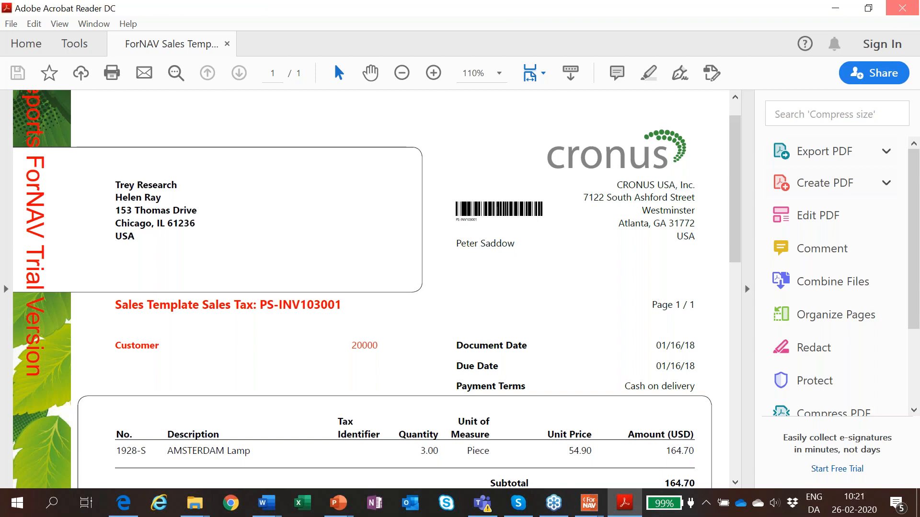
click(728, 13)
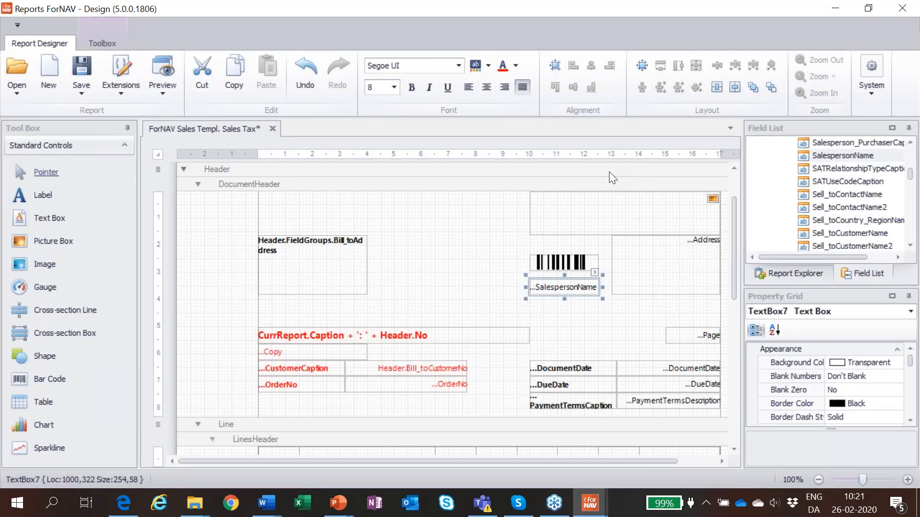
- Close the report designer saving the changes to the sales template, and return to the Sales Orders list in Business Central
click(903, 8)
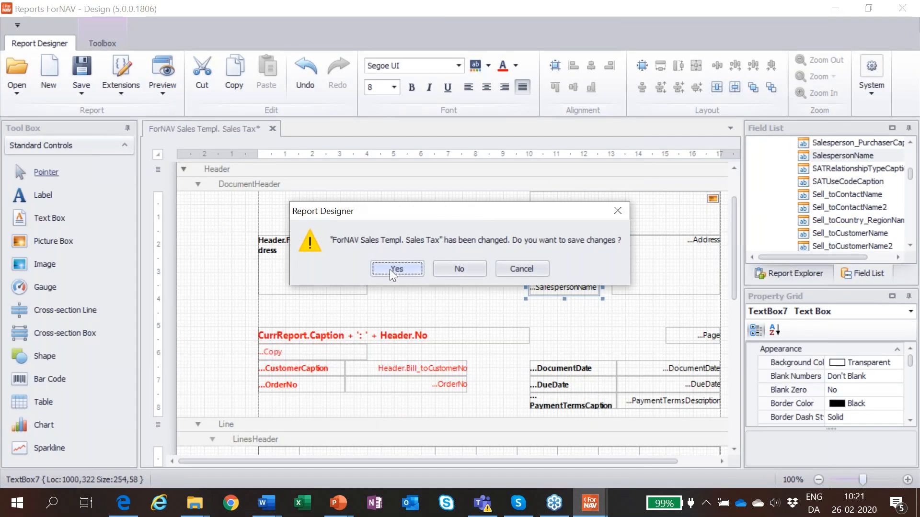
click(396, 269)
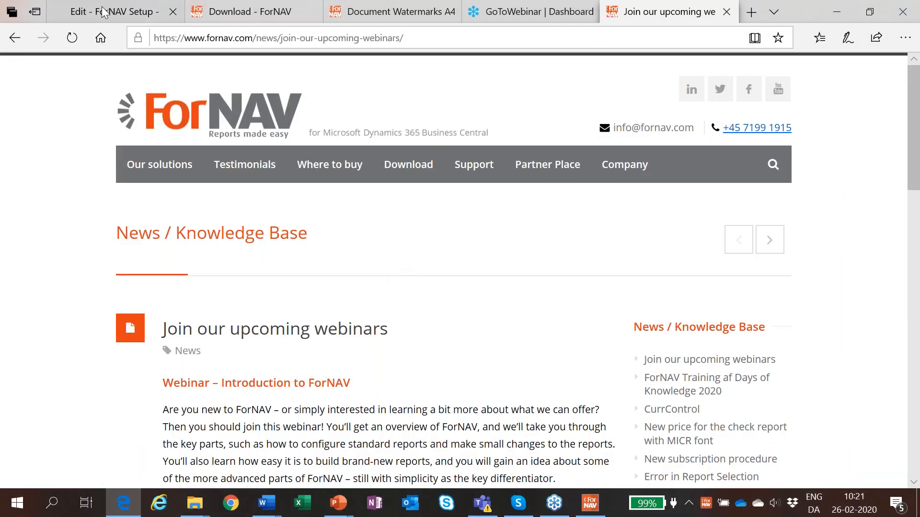
click(102, 8)
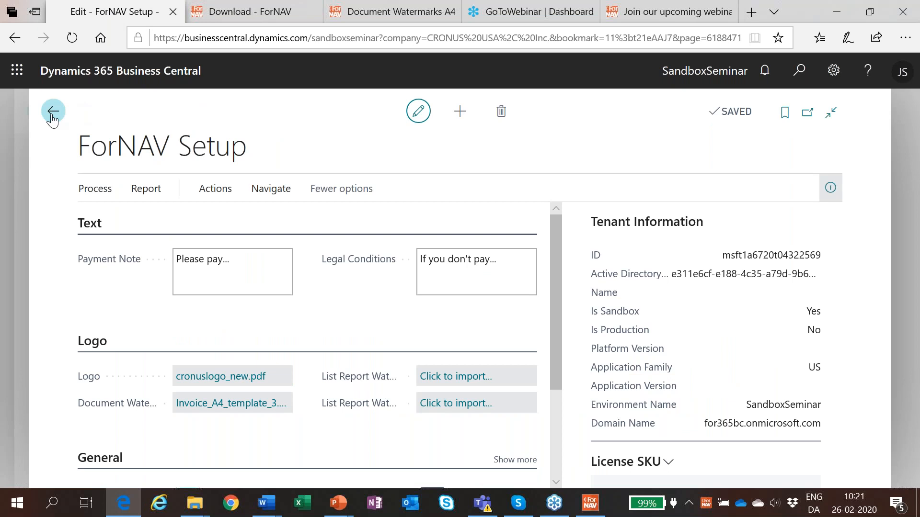
click(53, 111)
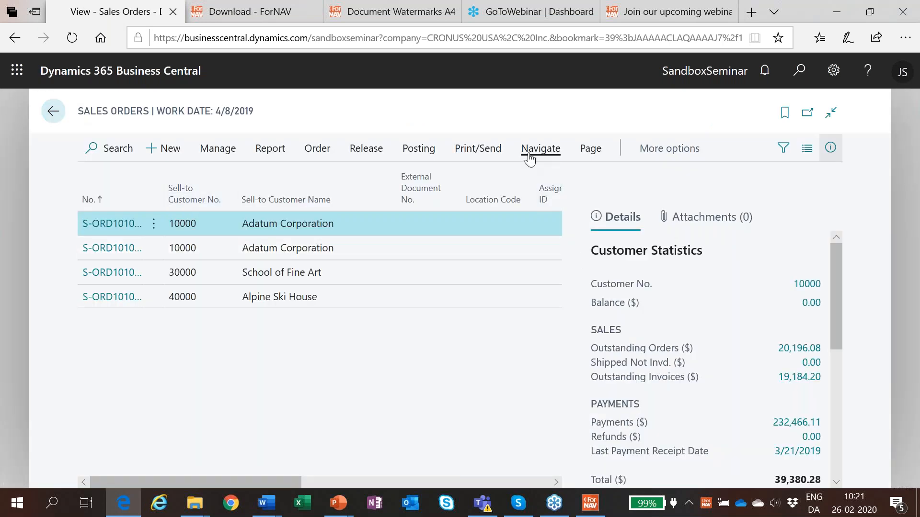
- Preview the order confirmation for the first Adatum Corporation sales order, examine its customized header at a readable size, and close the preview
click(494, 155)
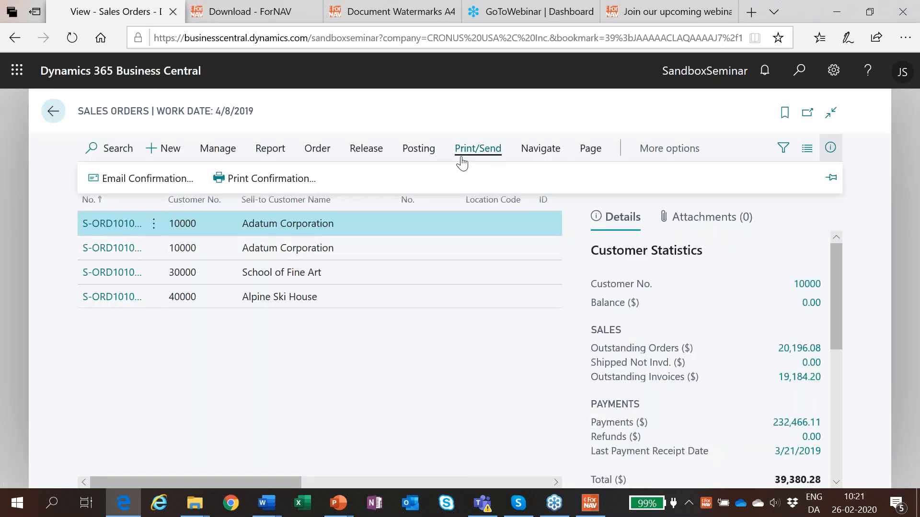
click(266, 178)
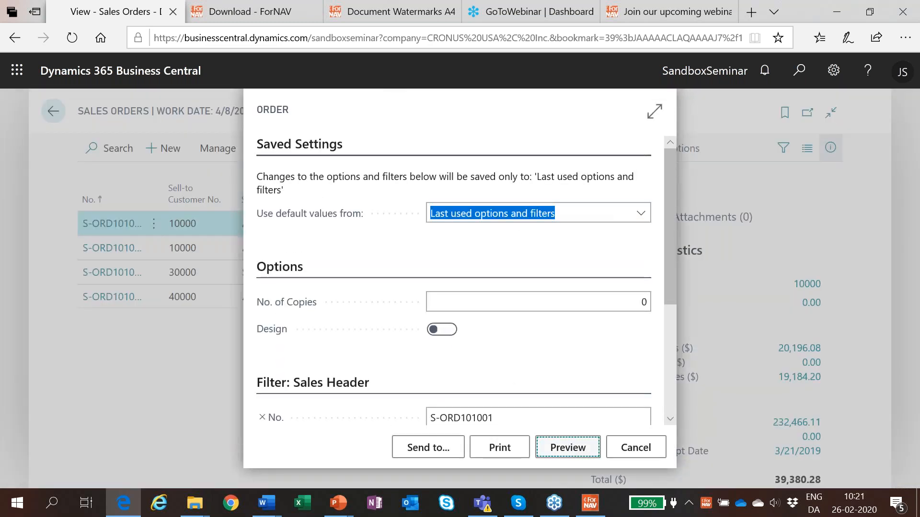
click(568, 448)
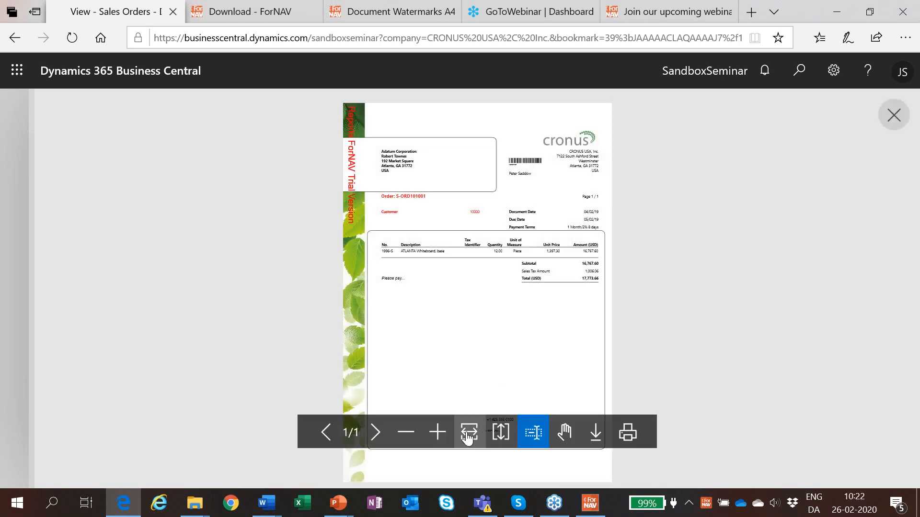
click(467, 436)
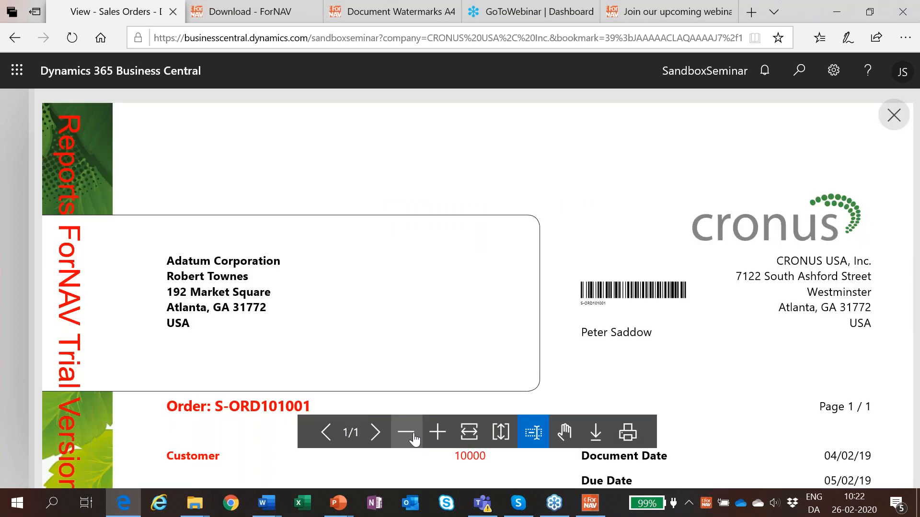
click(414, 439)
click(414, 438)
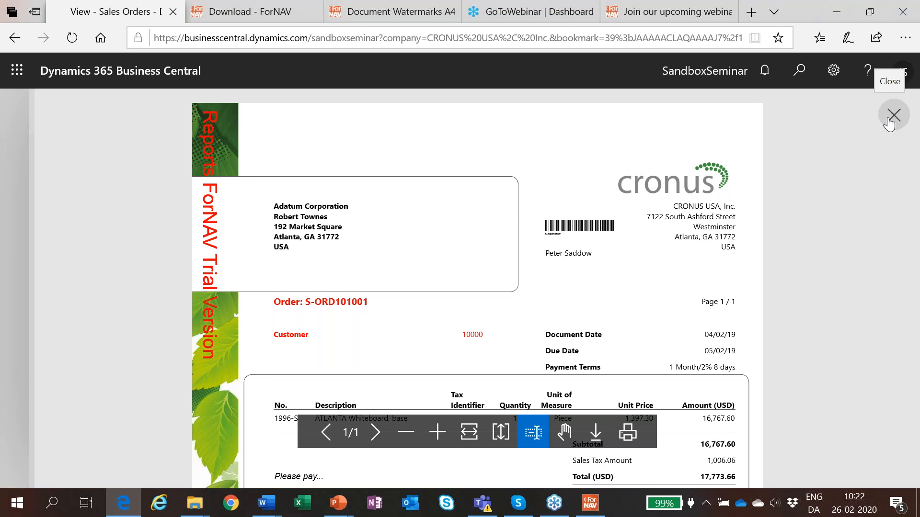
click(892, 117)
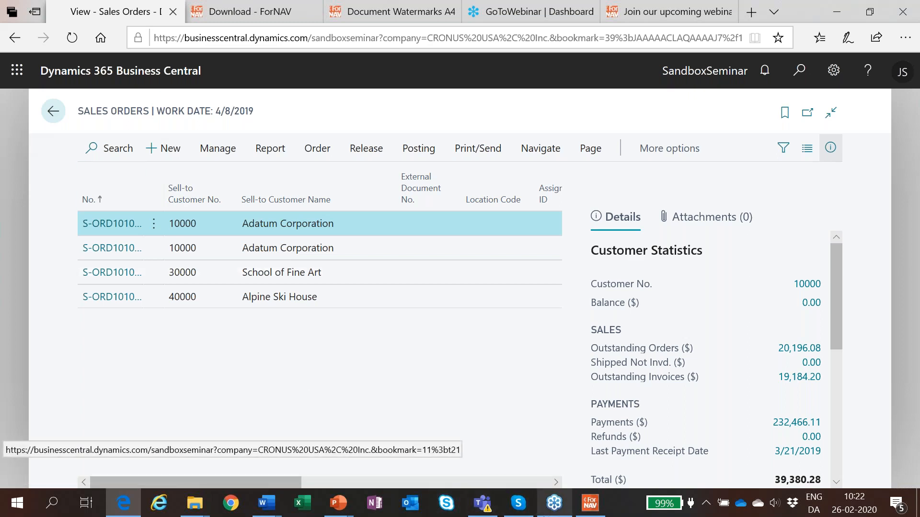
- Switch to the ForNAV designer and review the connection types for the default symbol information in its settings, leaving without changes
click(595, 509)
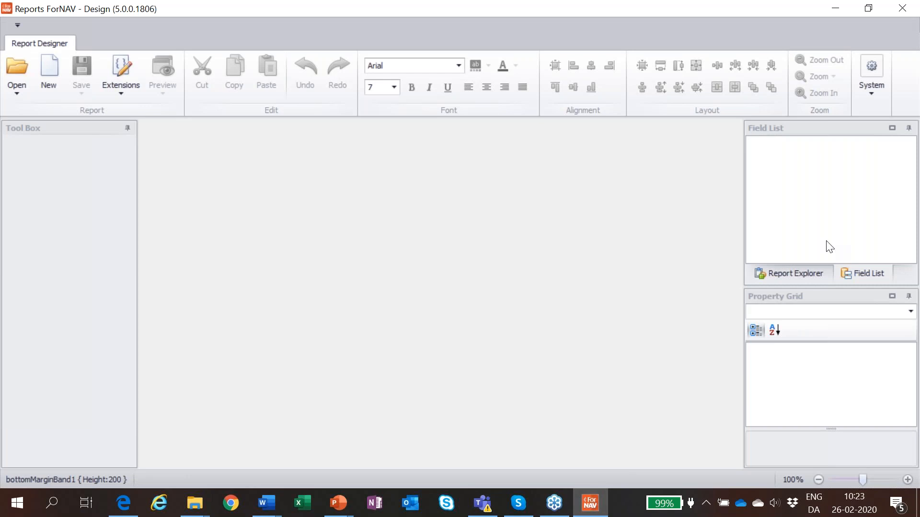
click(874, 98)
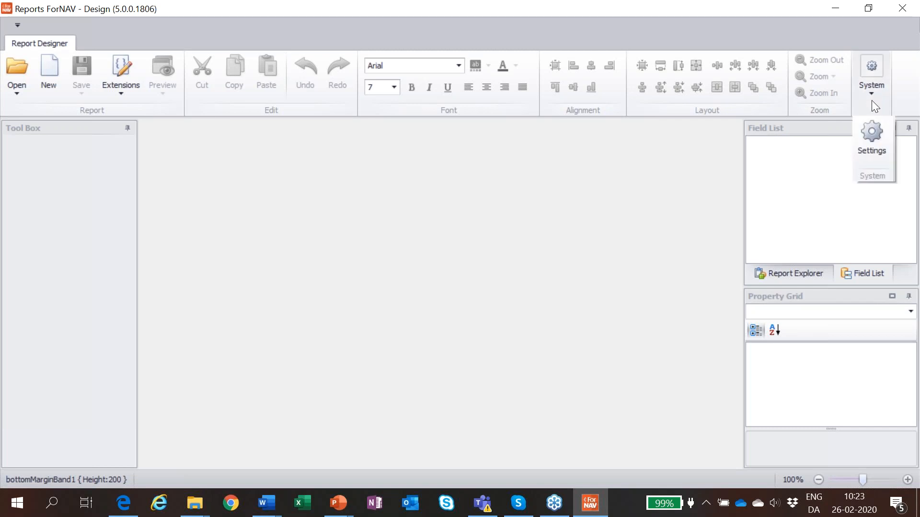
click(868, 137)
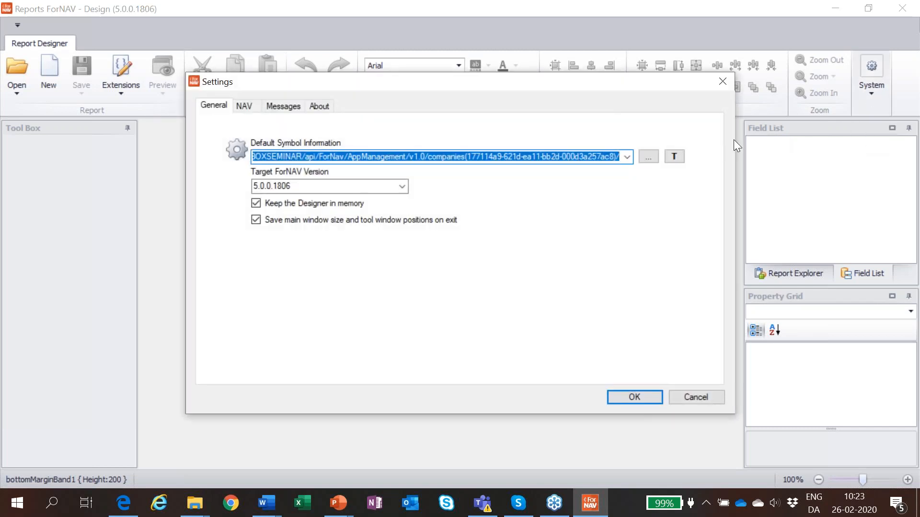
click(648, 158)
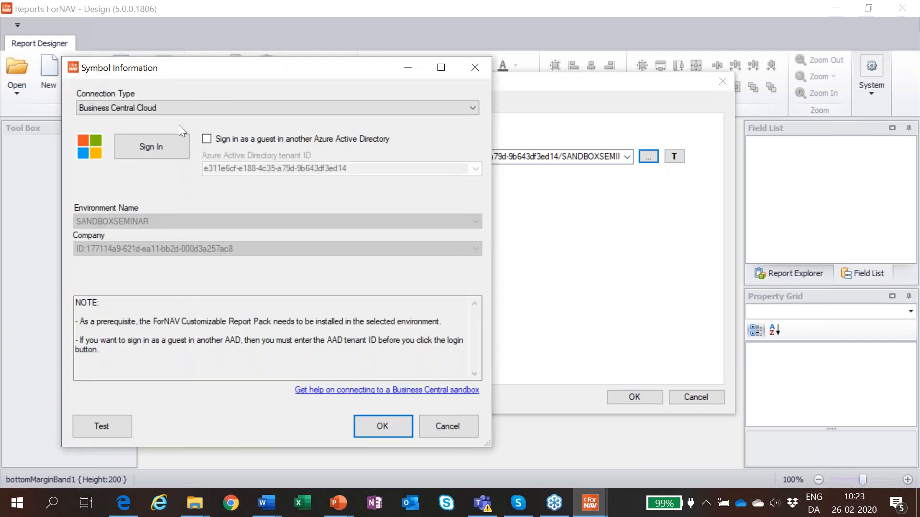
click(472, 109)
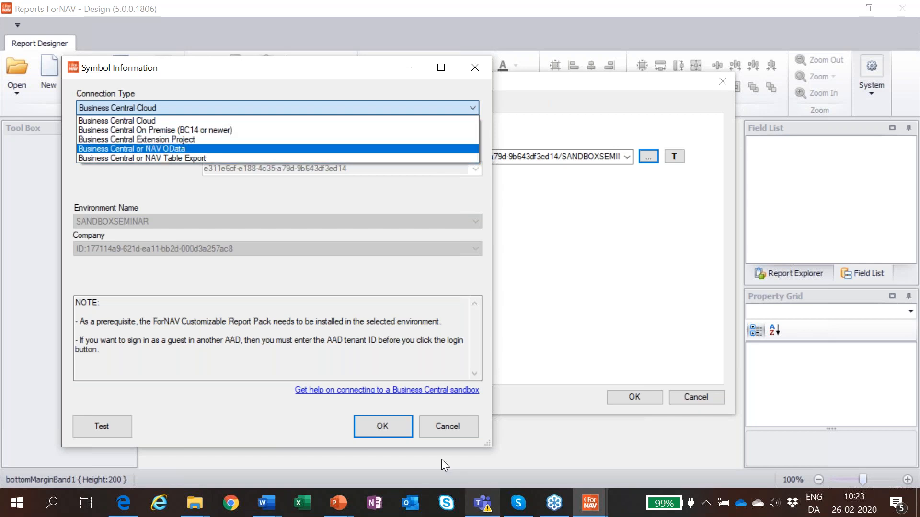
click(450, 427)
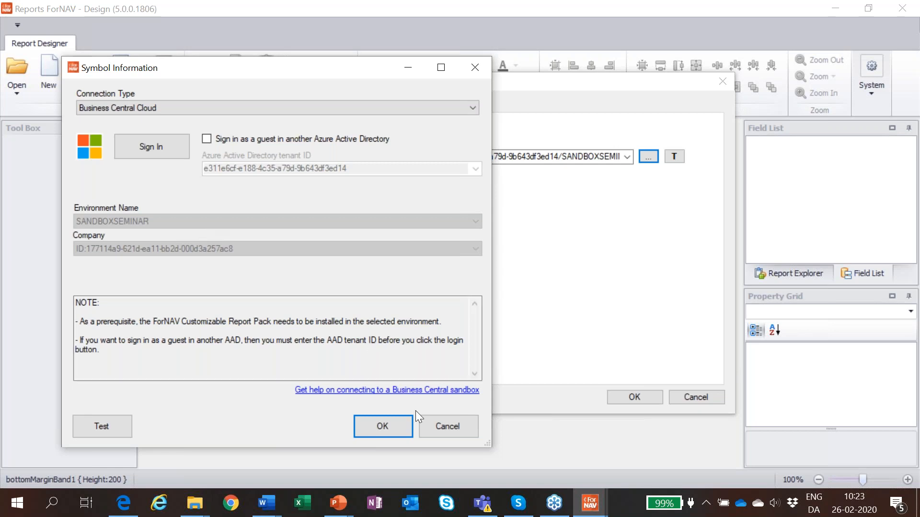
click(446, 426)
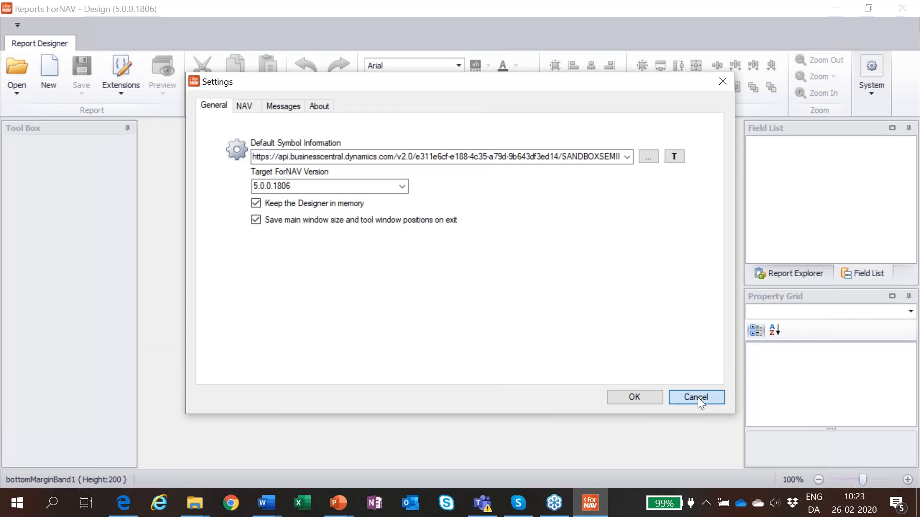
click(696, 398)
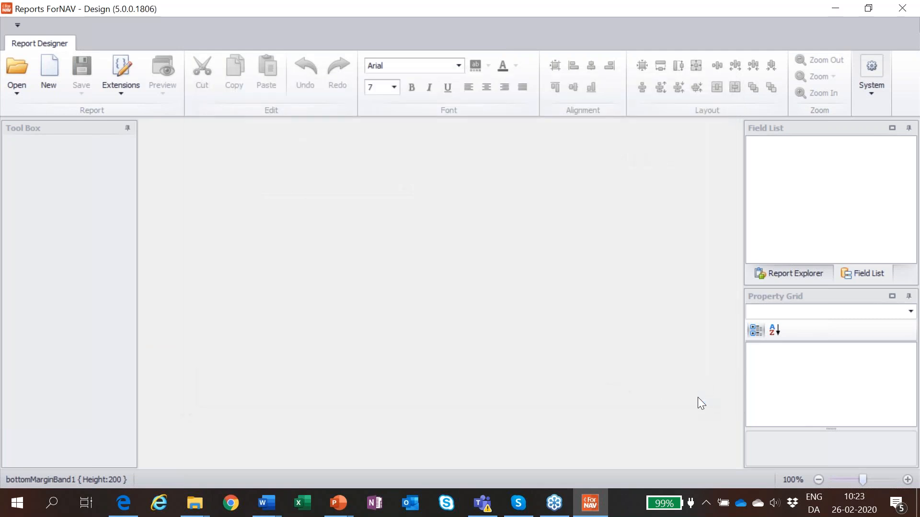
- Create a new report from the gallery's List Template as an AL Extension, signing in with the first listed Microsoft account
click(47, 61)
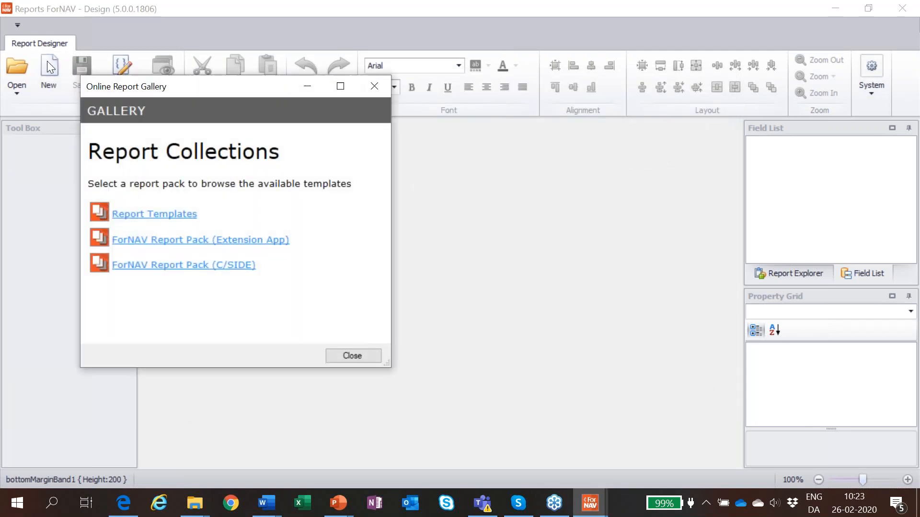
click(174, 221)
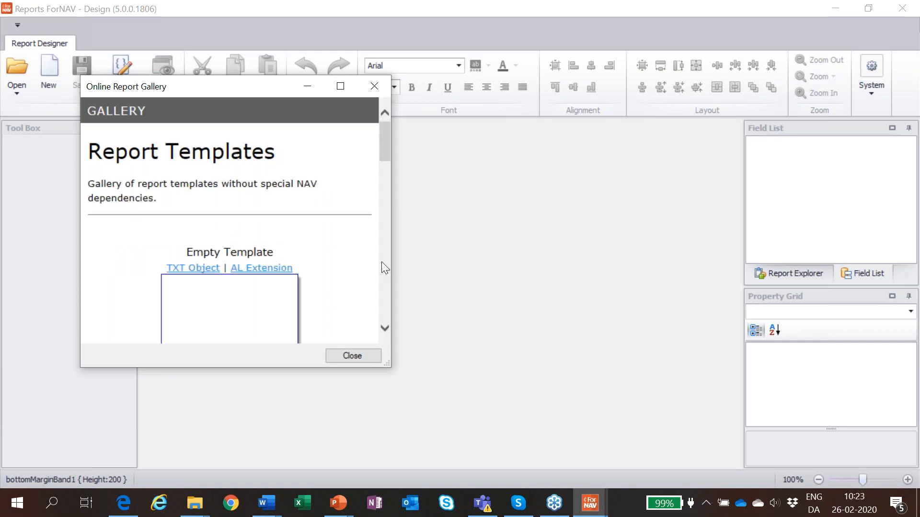
scroll(384, 266, down, 15)
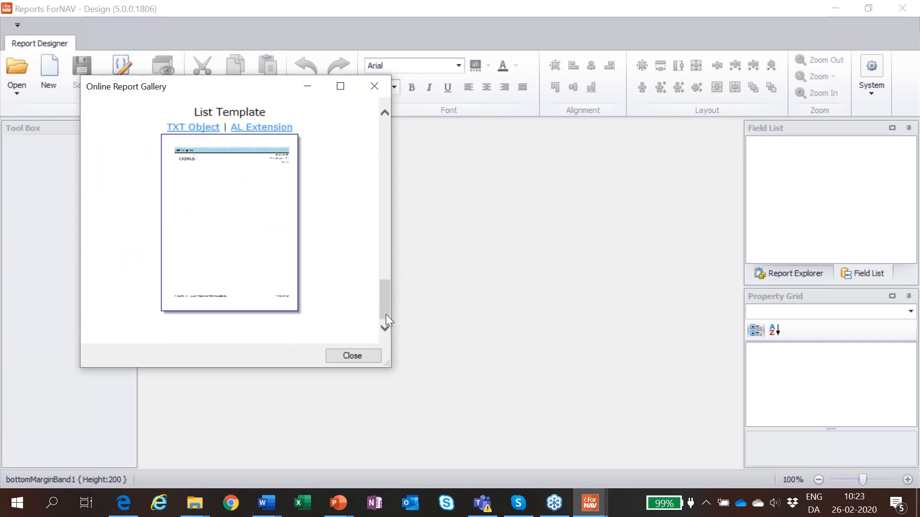
click(260, 129)
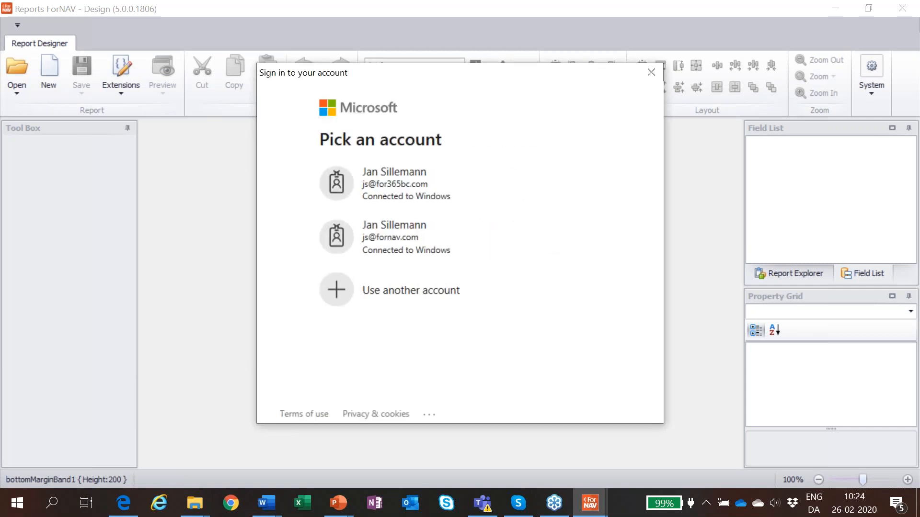
click(422, 189)
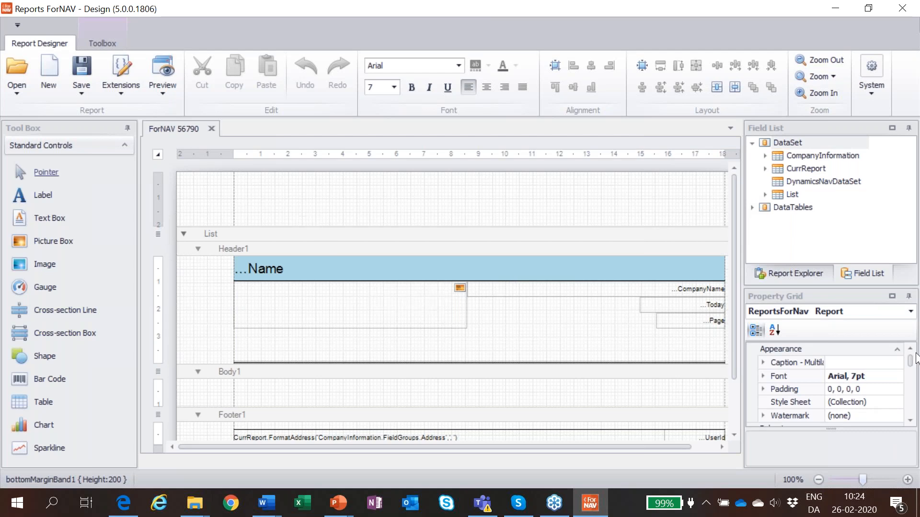
- Change the new report's object name to "ForNAV Webinar"
scroll(911, 364, down, 1)
drag(912, 364, 913, 387)
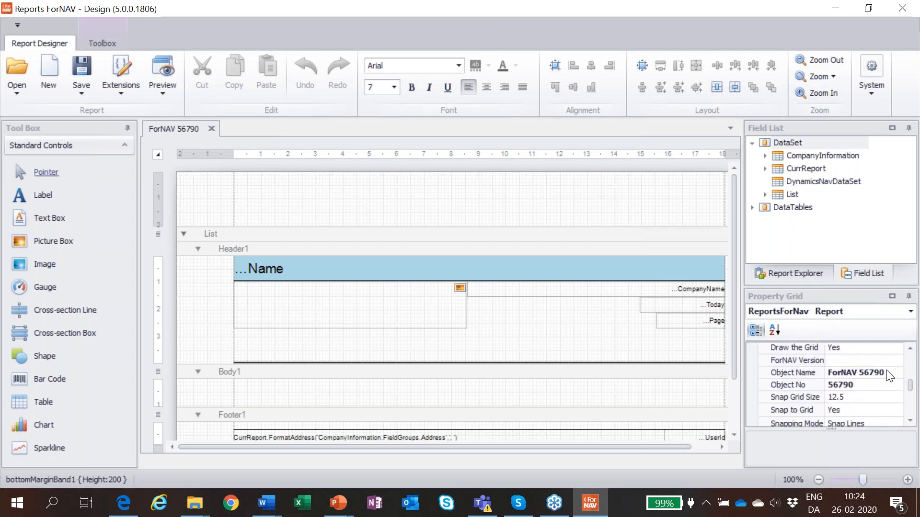
click(828, 372)
key(BackSpace)
key(BackSpace)
key(BackSpace)
key(BackSpace)
key(BackSpace)
text(Webinar)
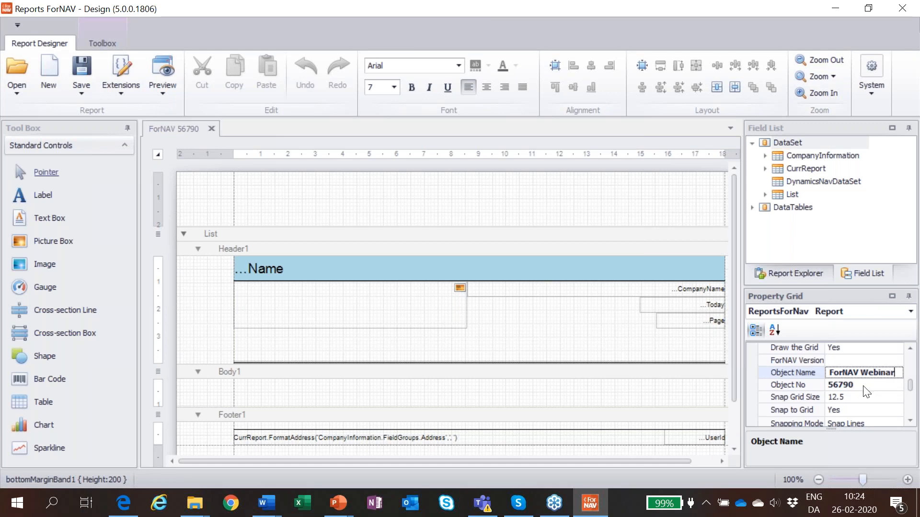
key(Return)
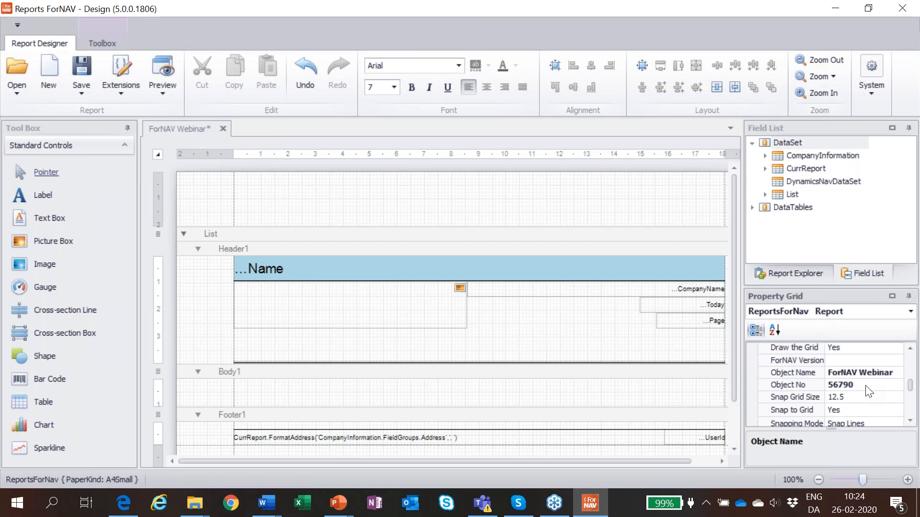
- Set the List data item's table to Vendor (table 23), finding it by filtering the tables for "vendor"
click(231, 232)
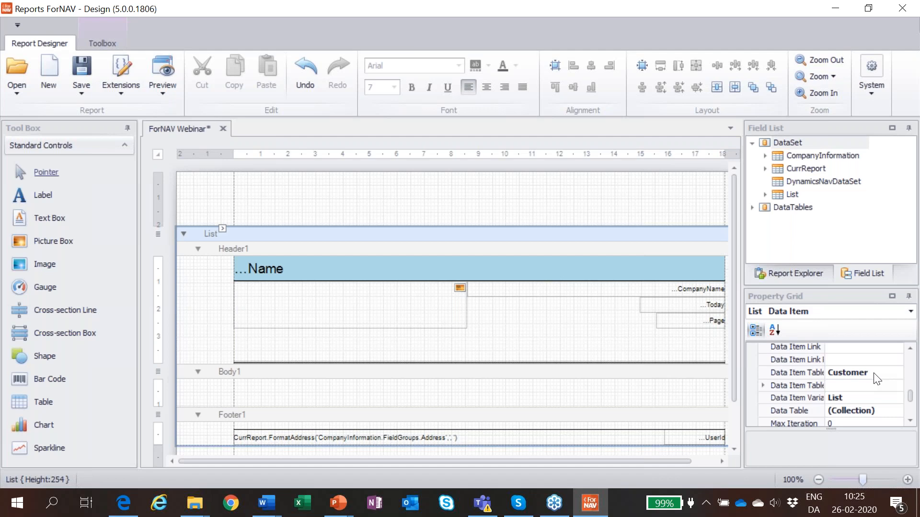
click(876, 379)
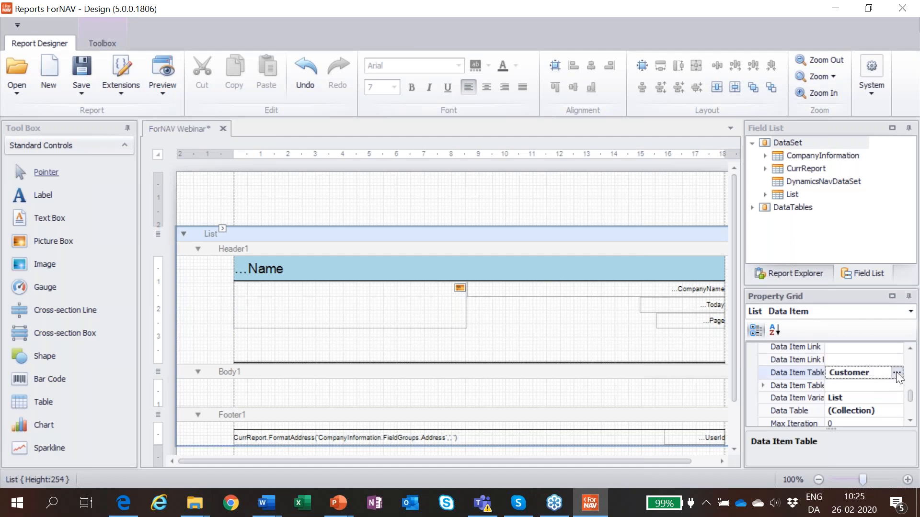
click(896, 373)
text(vendor)
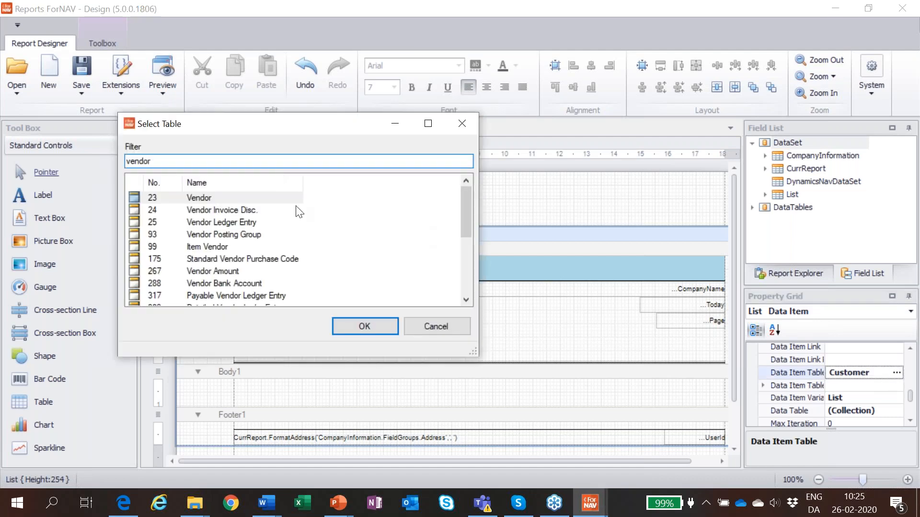
click(192, 198)
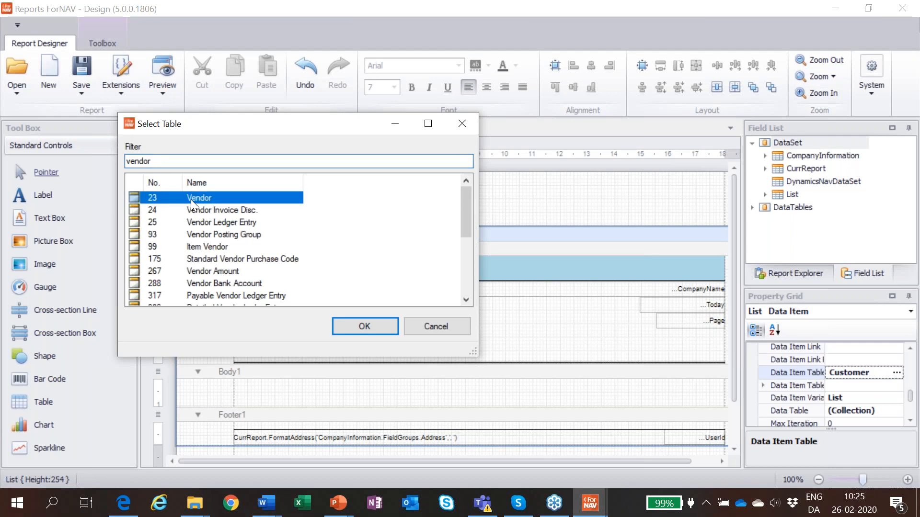
click(355, 326)
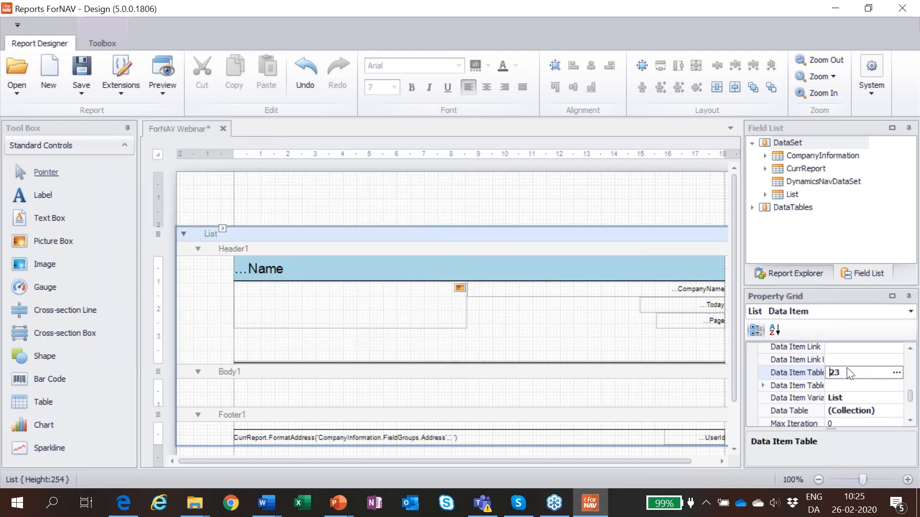
click(868, 386)
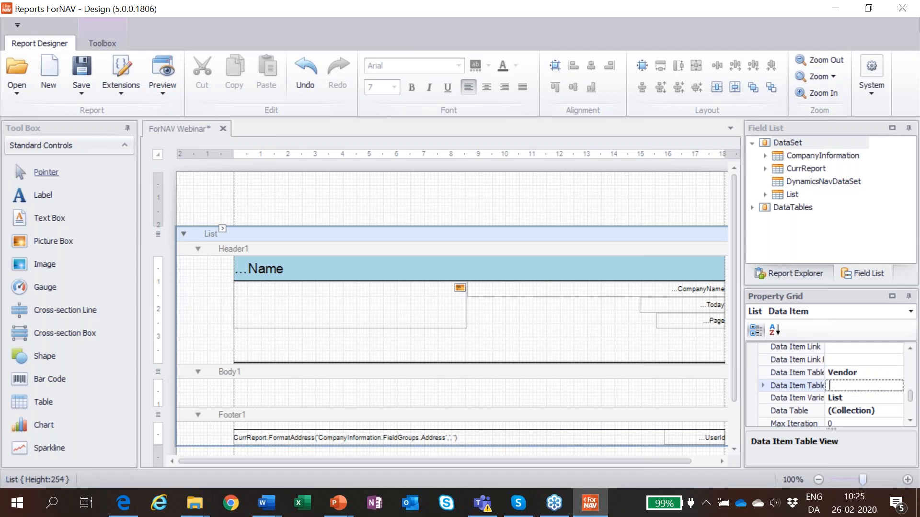
- Save the report by uploading its extension to Business Central, and dismiss the completion message
click(83, 96)
click(112, 145)
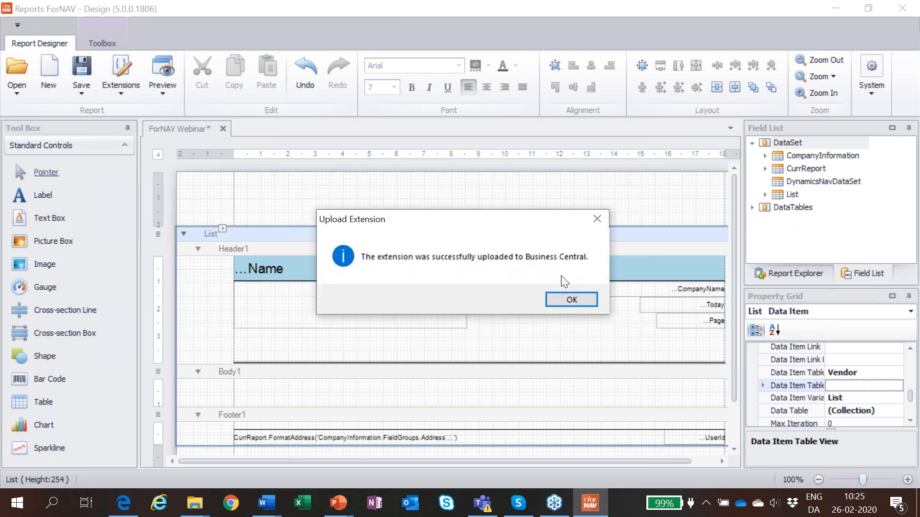
click(572, 300)
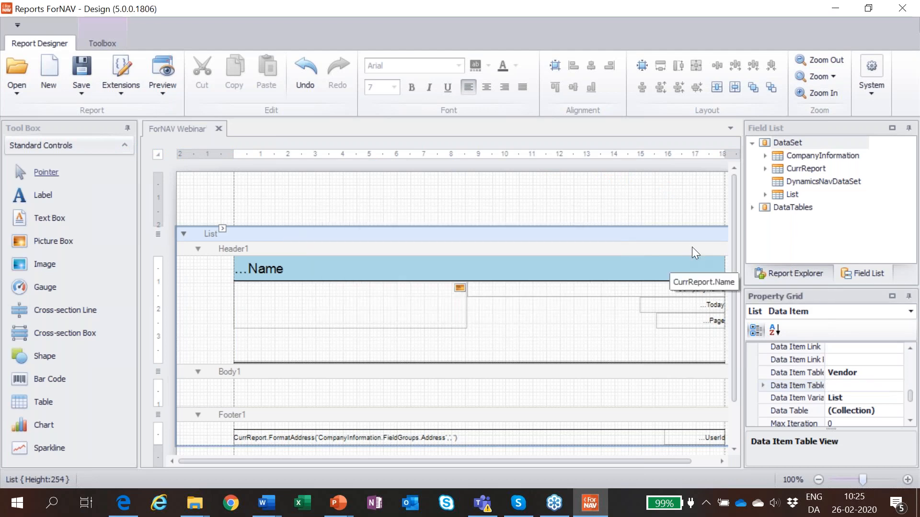
- Add the List data item's No and Name fields side by side as a table in the Body1 section
click(764, 195)
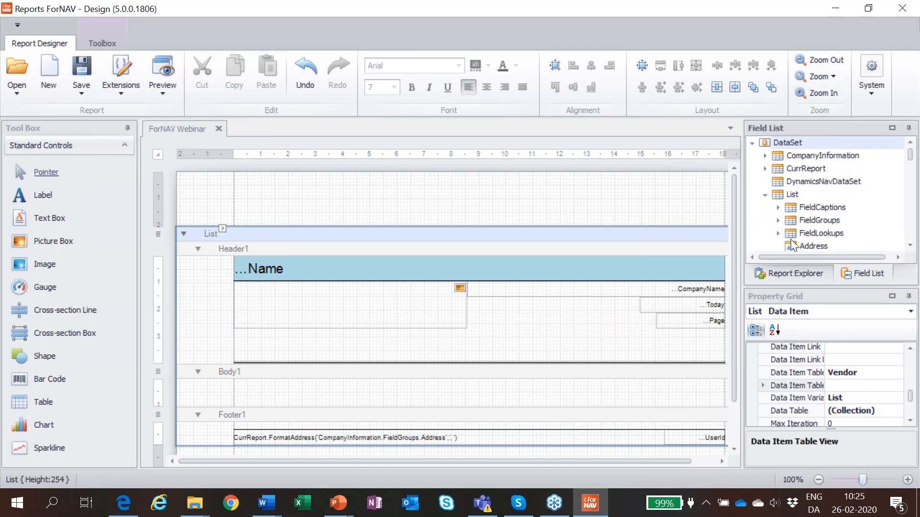
click(810, 246)
key(n)
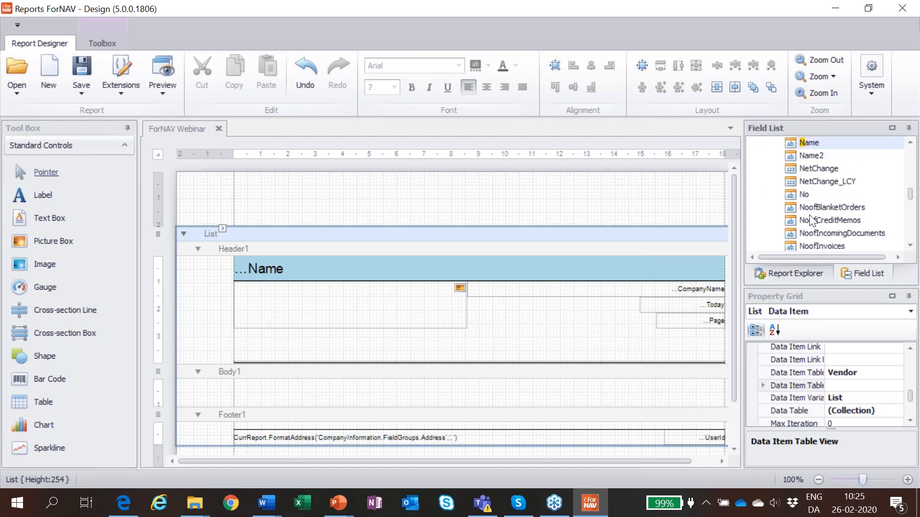
click(809, 197)
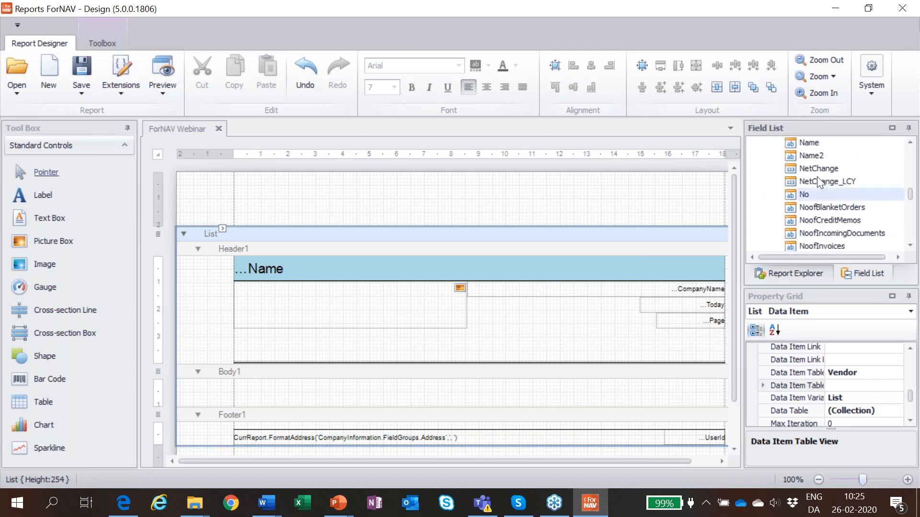
drag(815, 139, 578, 388)
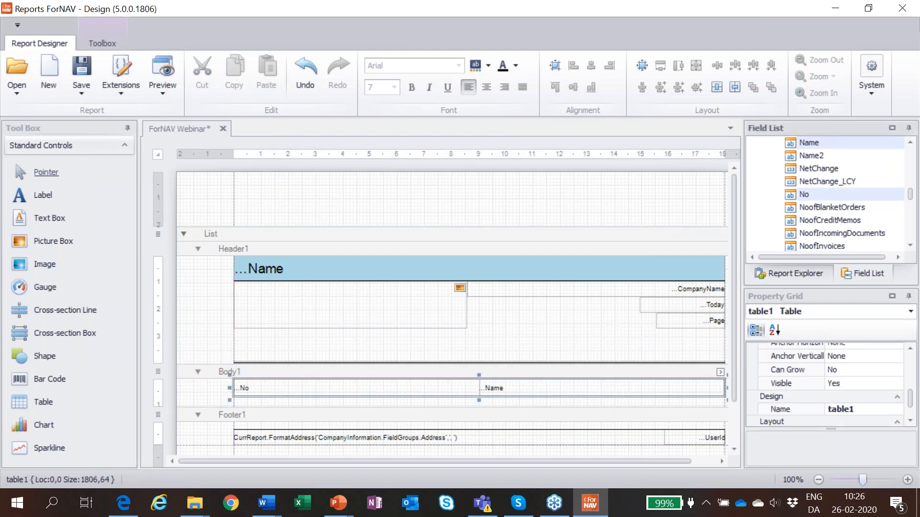
- Add the No and Name field captions as a table at the bottom of Header1, aligned above the body columns
scroll(827, 194, up, 15)
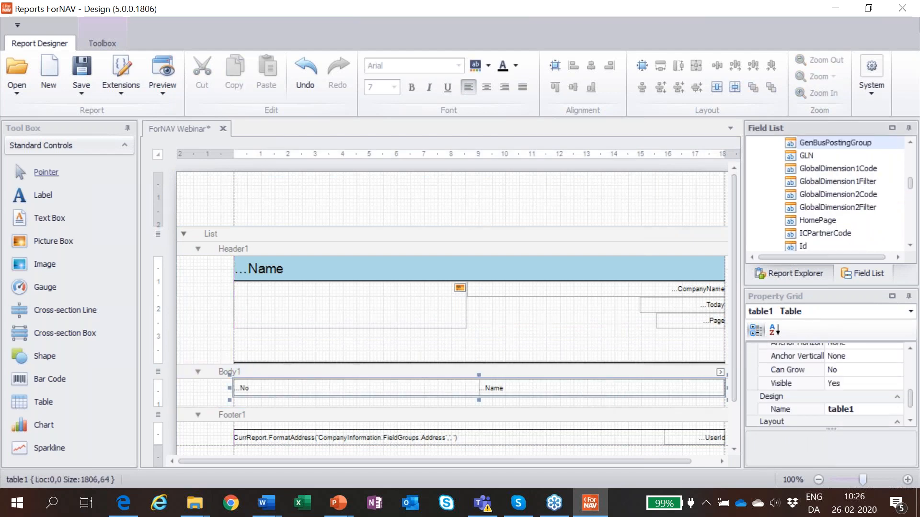
scroll(827, 194, up, 12)
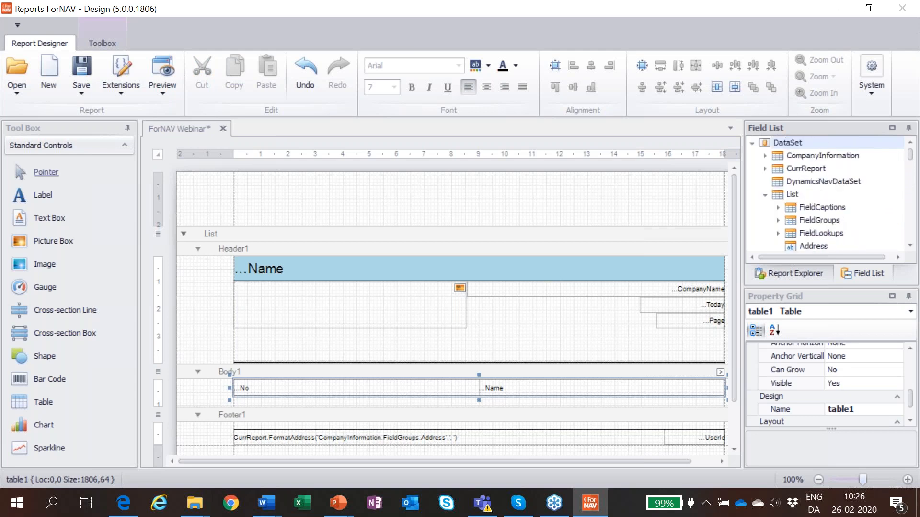
click(779, 207)
click(817, 243)
text(n)
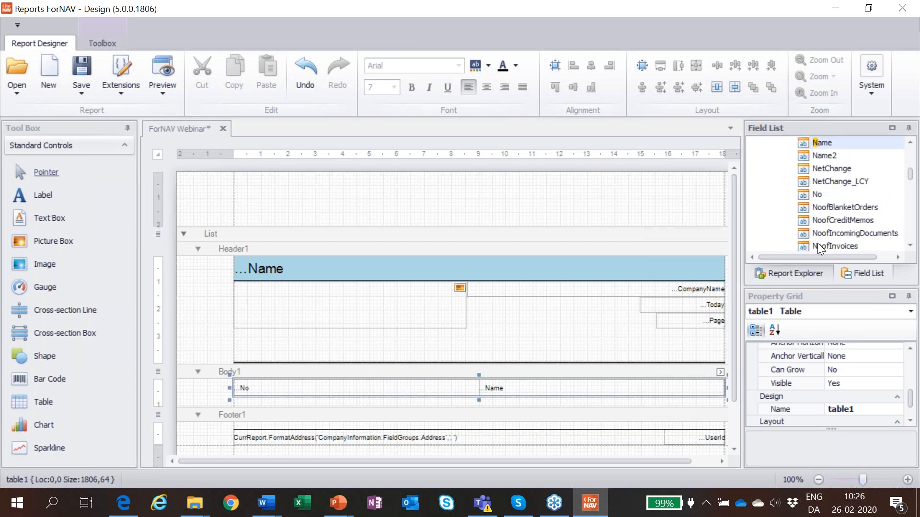
click(817, 195)
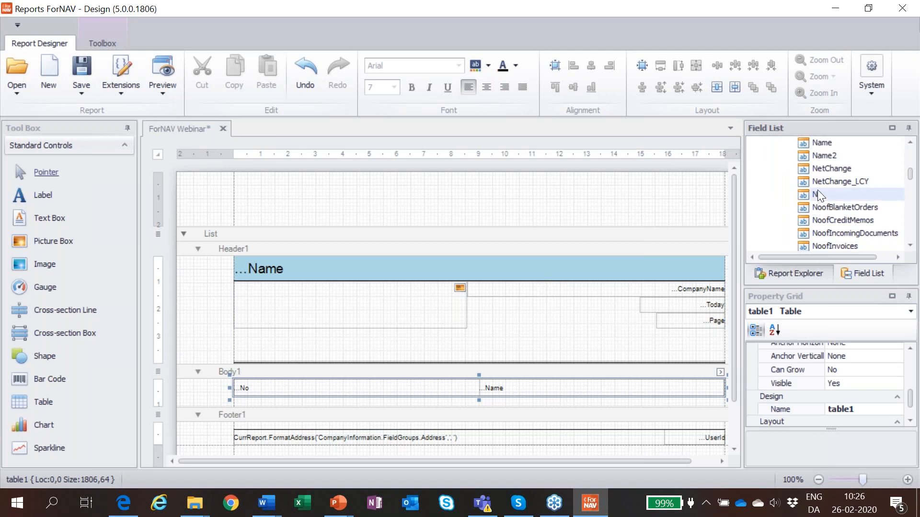
drag(821, 145, 540, 357)
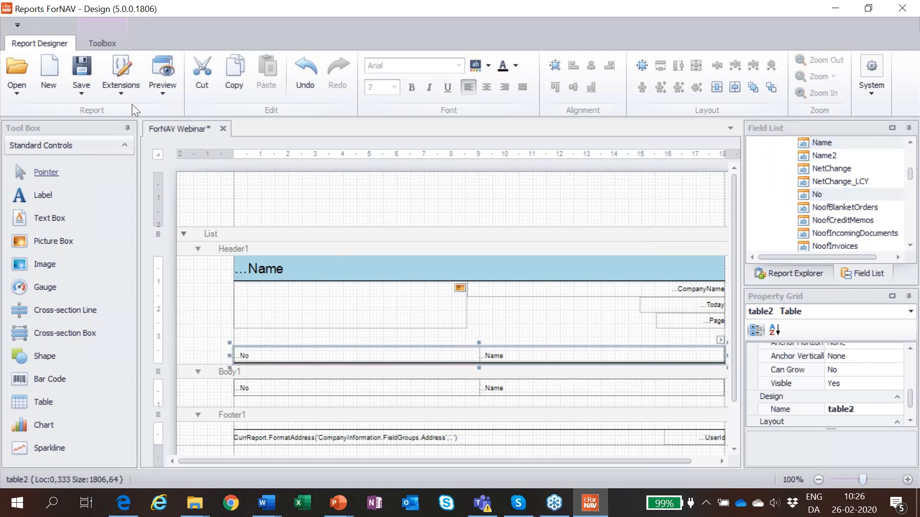
- Preview the vendor list report in Business Central, examine its layout at a readable size, close the preview and return to the designer
click(166, 71)
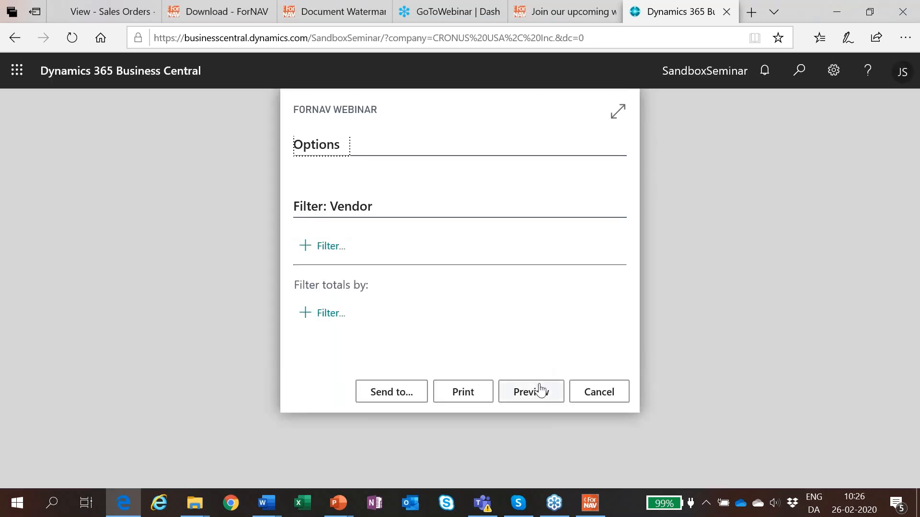
click(541, 389)
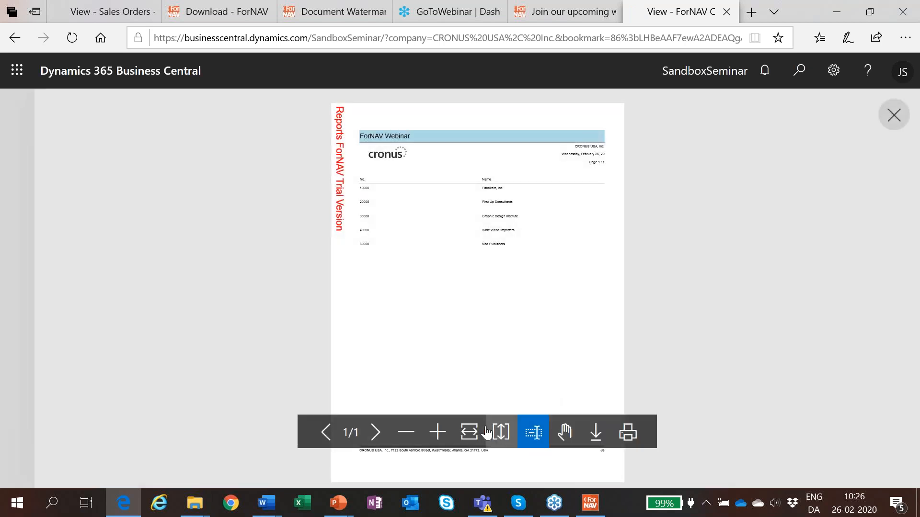
click(475, 435)
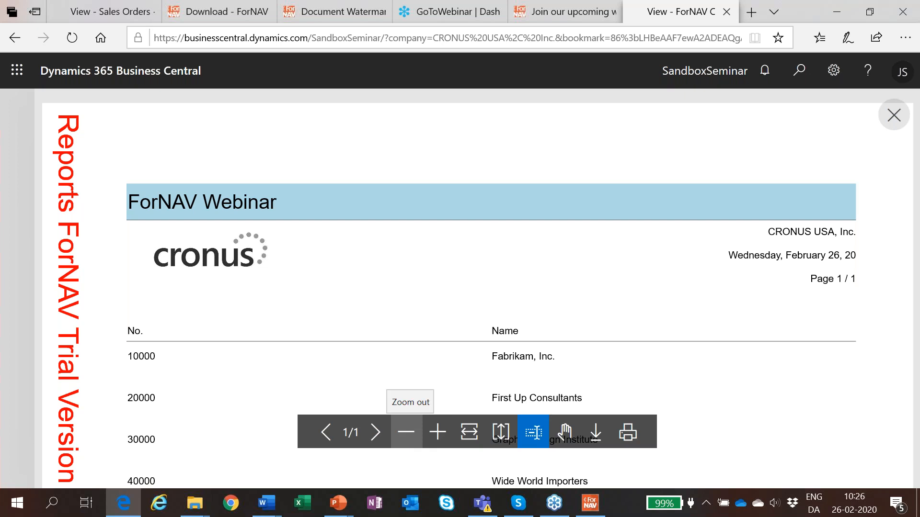
click(409, 431)
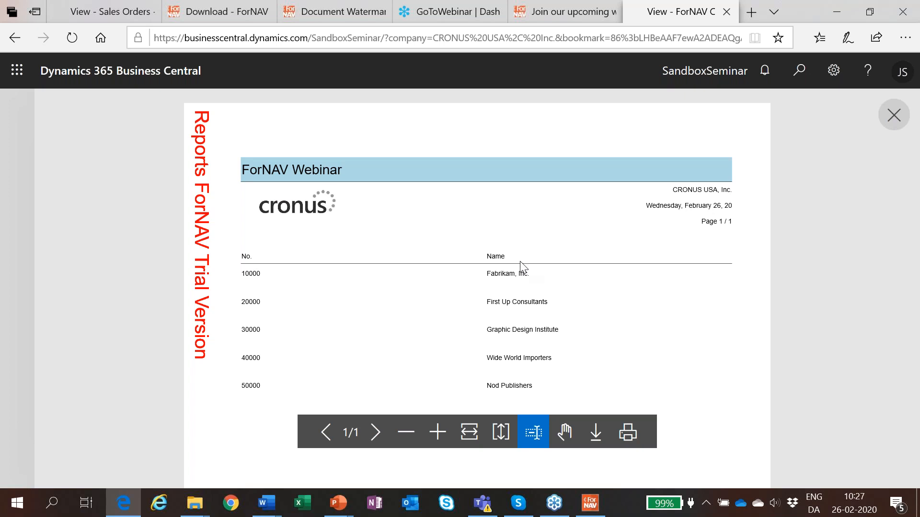
click(727, 12)
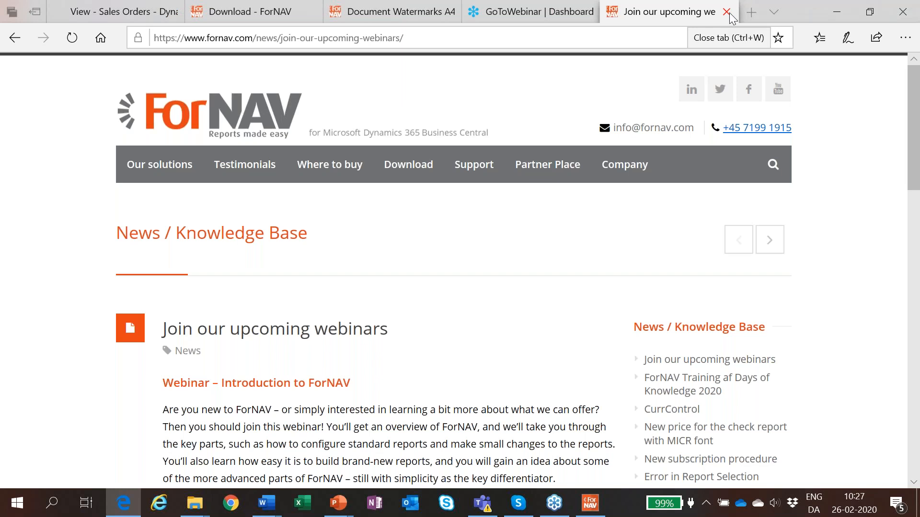
key(alt+Tab)
- Widen the Today text box leftward to about 466 units and make the No and Name column captions in Header1 bold
click(660, 308)
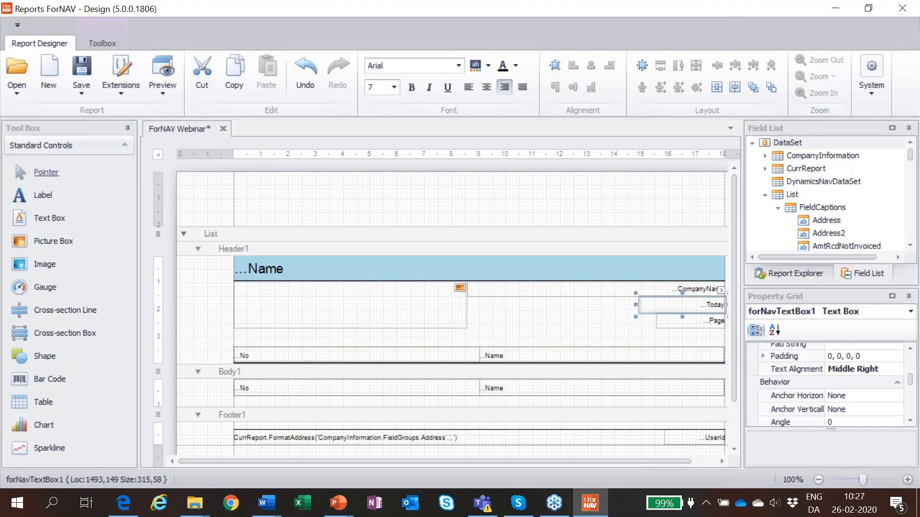
drag(636, 304, 595, 308)
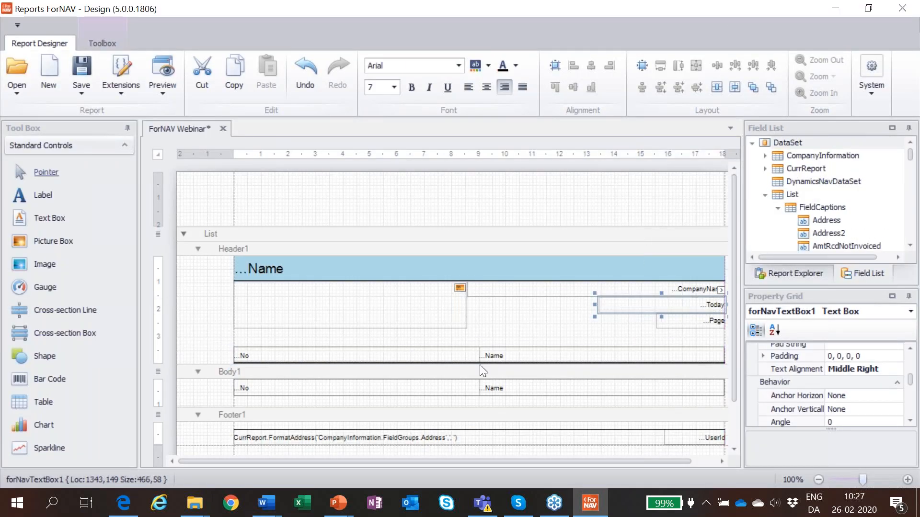
click(321, 355)
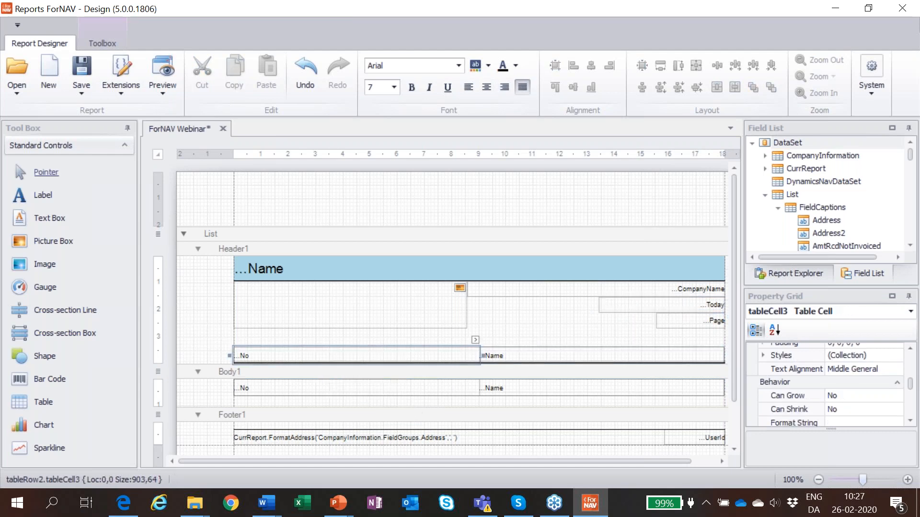
click(412, 87)
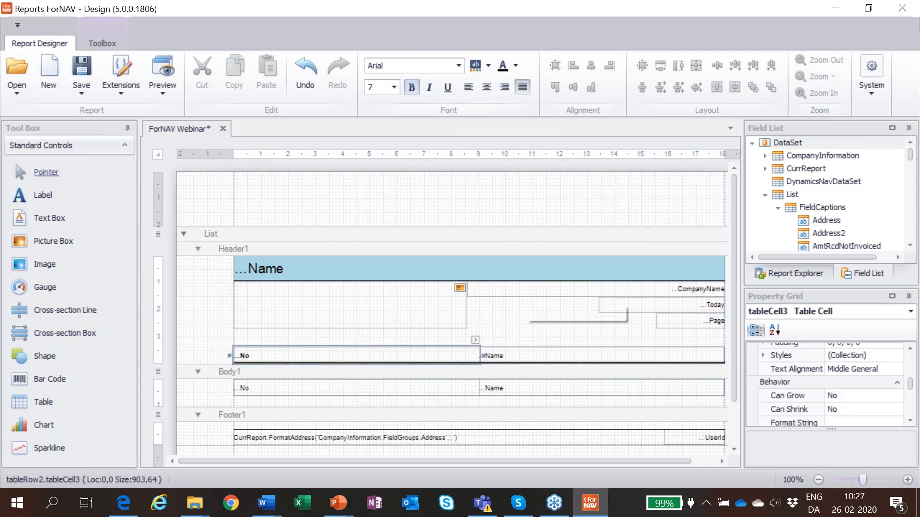
click(529, 353)
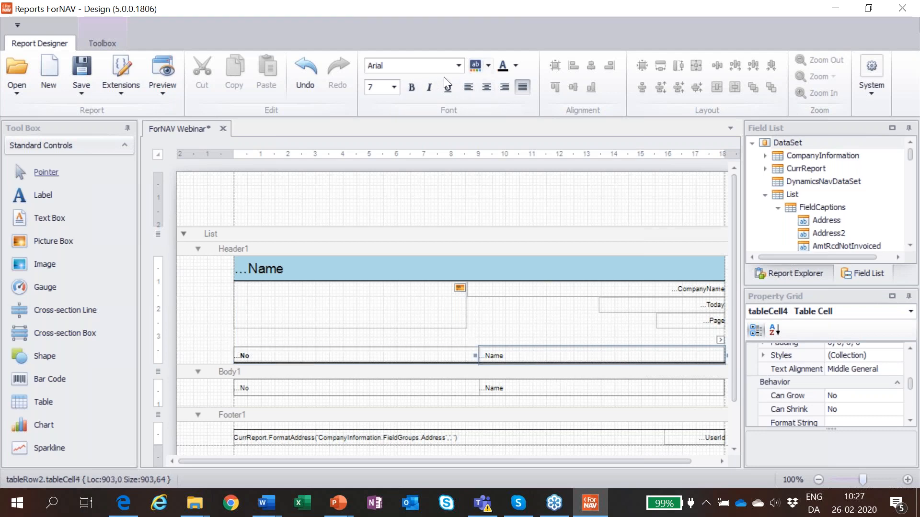
click(412, 87)
- Preview the report again to check the full date and bold captions at page width, close it and return to the designer
click(168, 65)
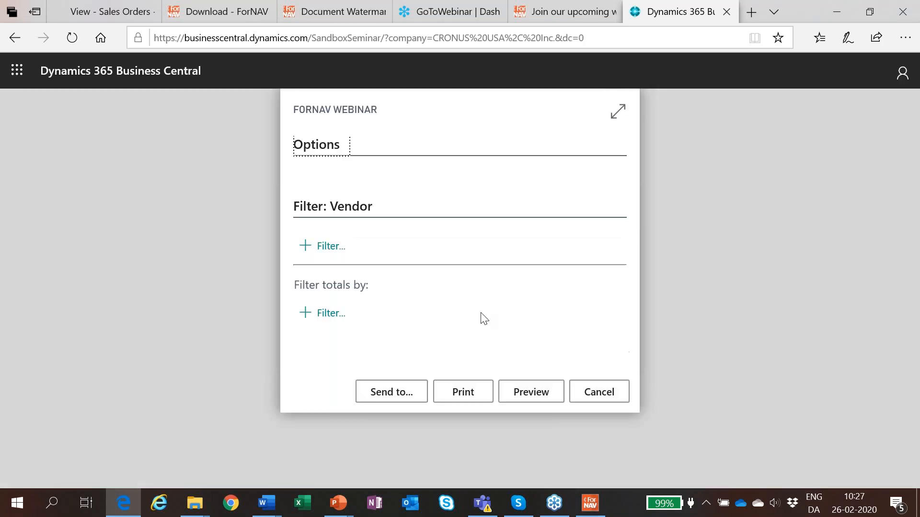
click(531, 401)
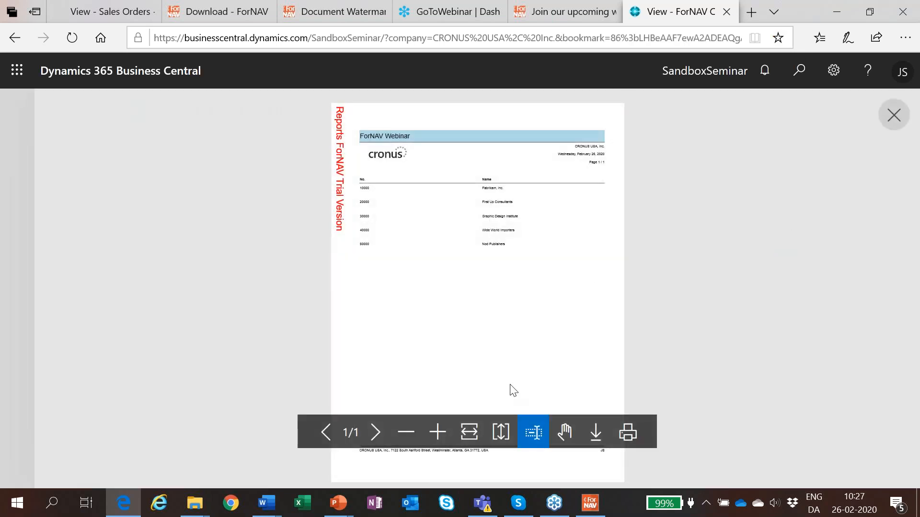
click(469, 433)
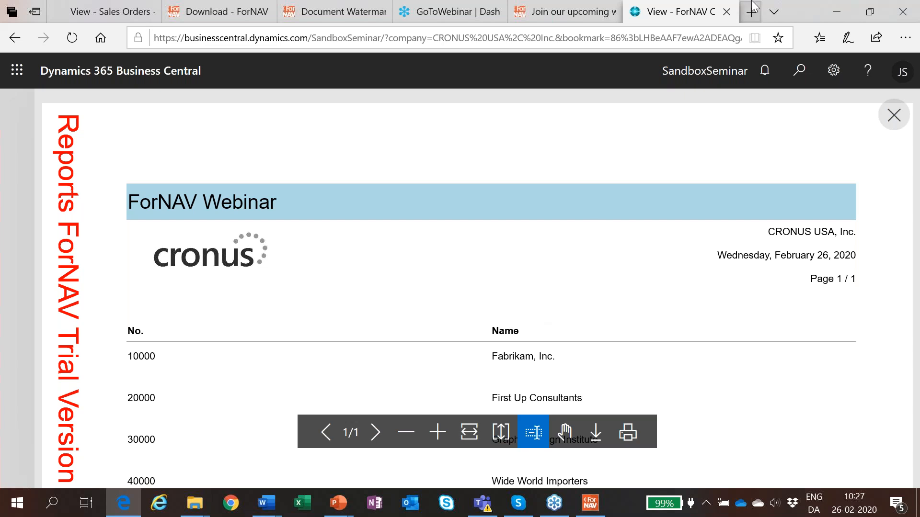
click(728, 12)
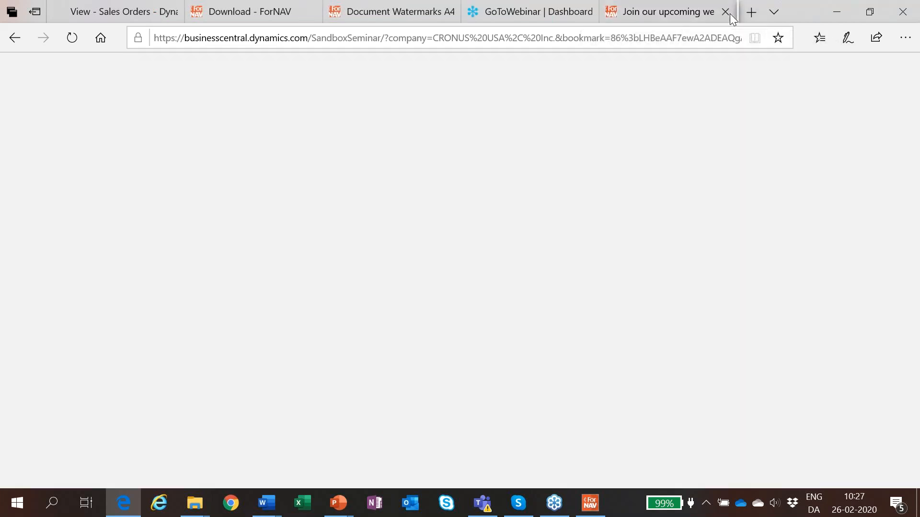
key(alt+Tab)
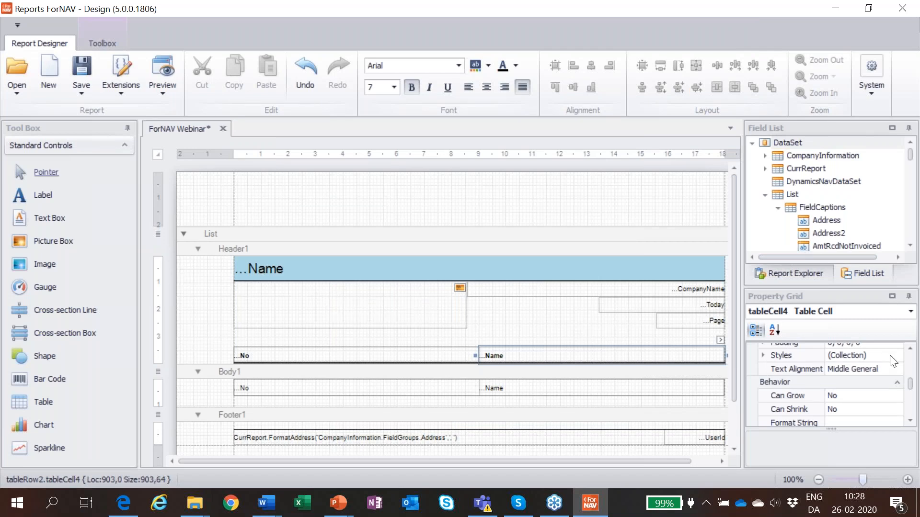
- Look through all properties of the Name caption cell in Header1, from appearance to printing
click(911, 350)
click(911, 349)
click(911, 350)
click(911, 349)
click(911, 350)
click(911, 350)
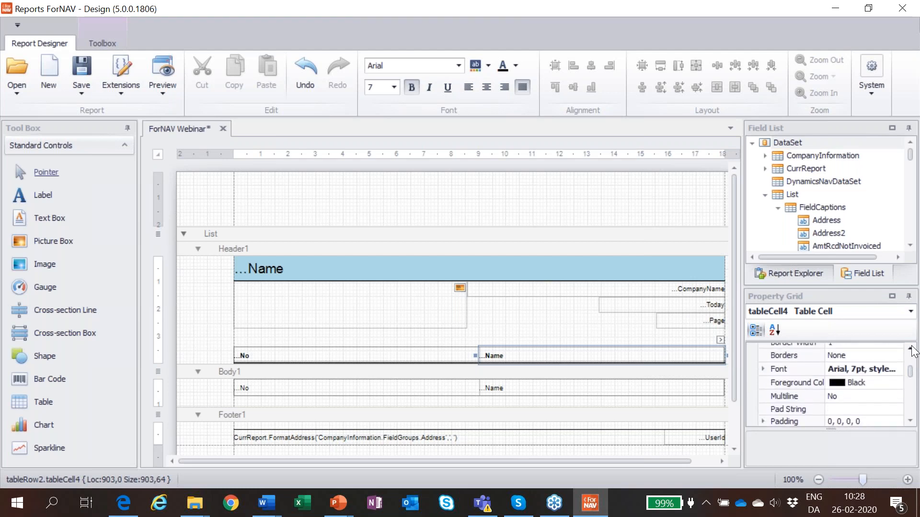
click(911, 349)
click(911, 349)
click(911, 349)
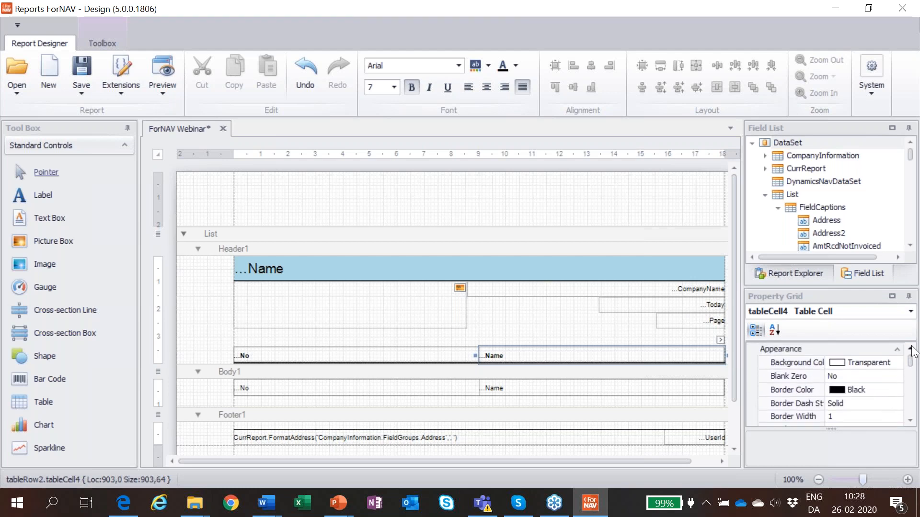
click(910, 420)
click(910, 420)
click(910, 420)
click(910, 421)
click(910, 421)
click(910, 420)
click(910, 420)
click(910, 420)
click(910, 420)
click(910, 420)
click(910, 421)
click(911, 423)
click(912, 423)
click(912, 423)
click(912, 422)
click(912, 422)
click(912, 422)
click(911, 423)
click(912, 422)
click(912, 422)
click(912, 422)
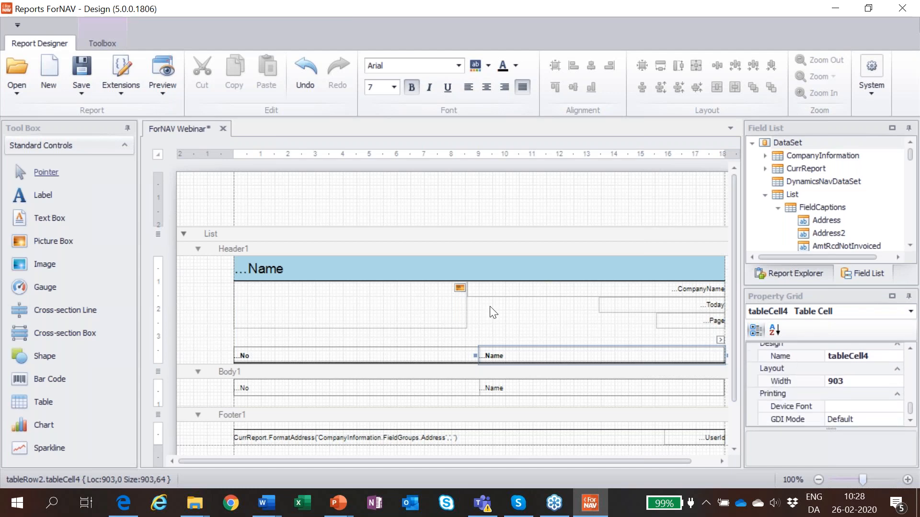
- Select the whole report and set its Extend Page property to page 27, Vendor List
click(168, 243)
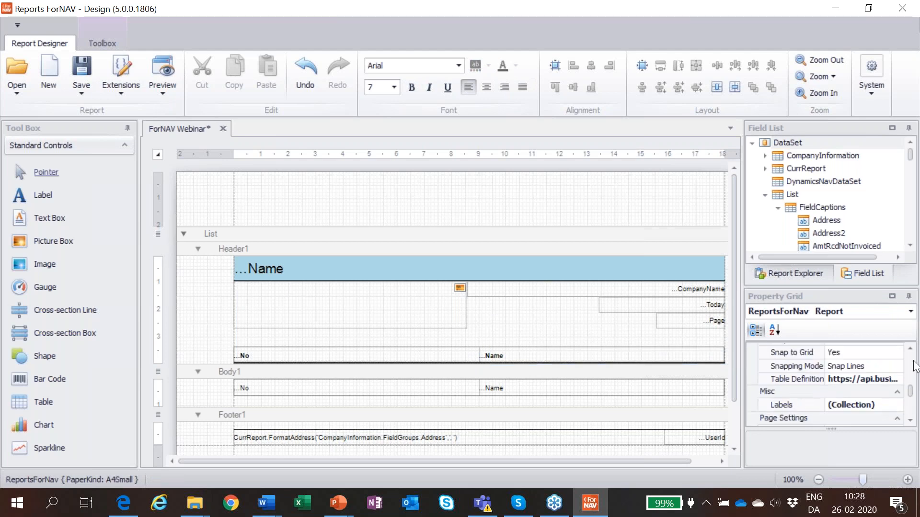
scroll(913, 365, up, 2)
scroll(913, 365, up, 2)
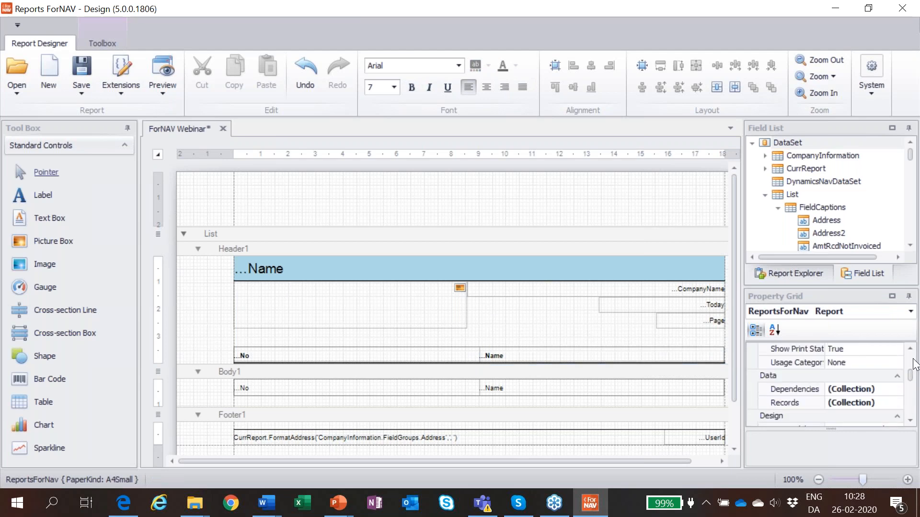
scroll(913, 365, up, 2)
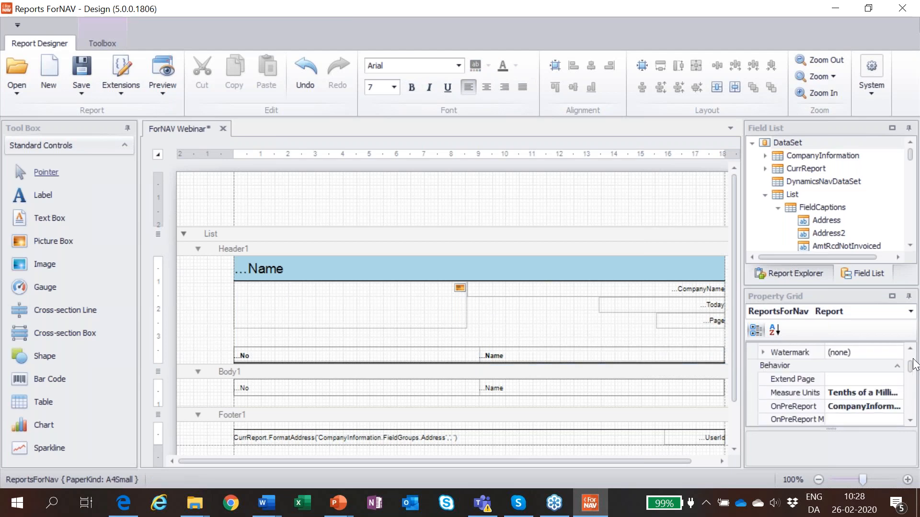
click(860, 379)
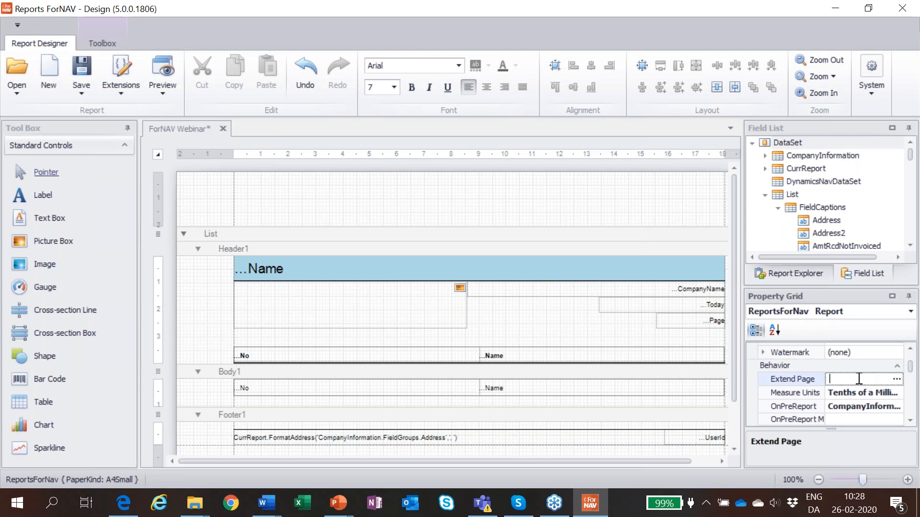
click(896, 379)
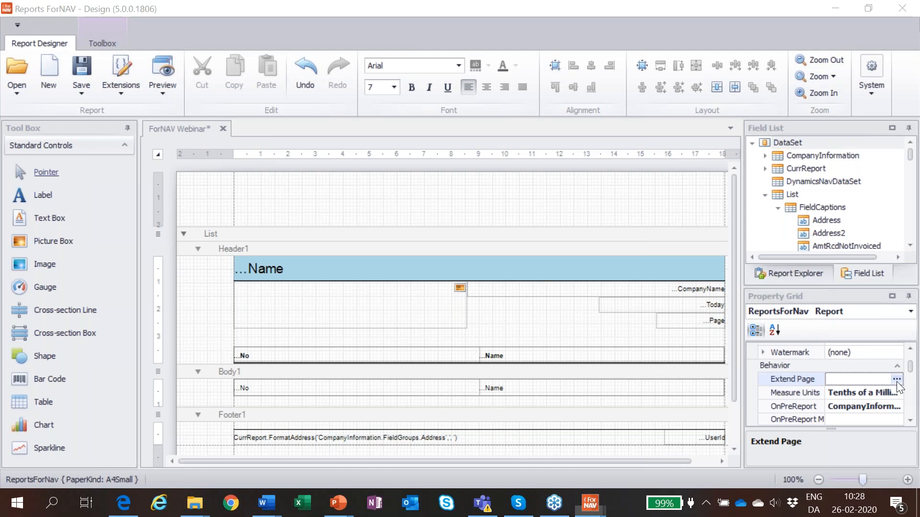
text(vend)
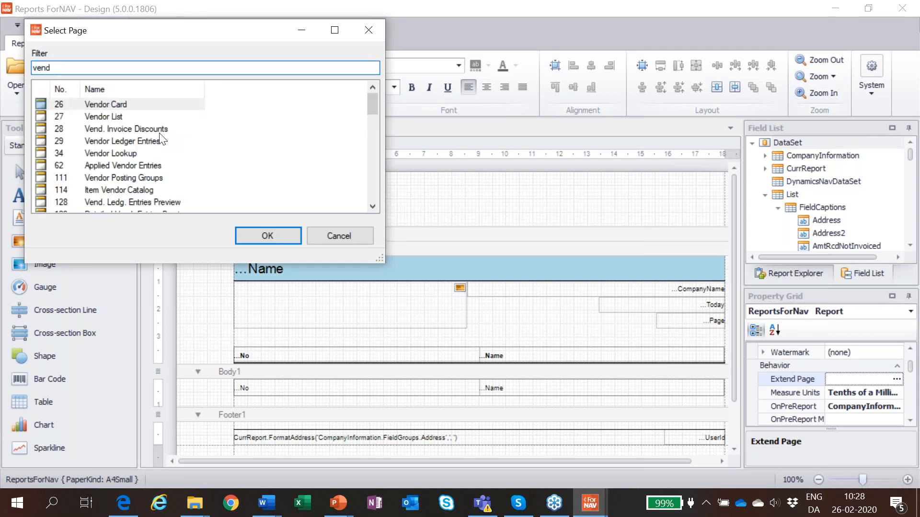
click(102, 116)
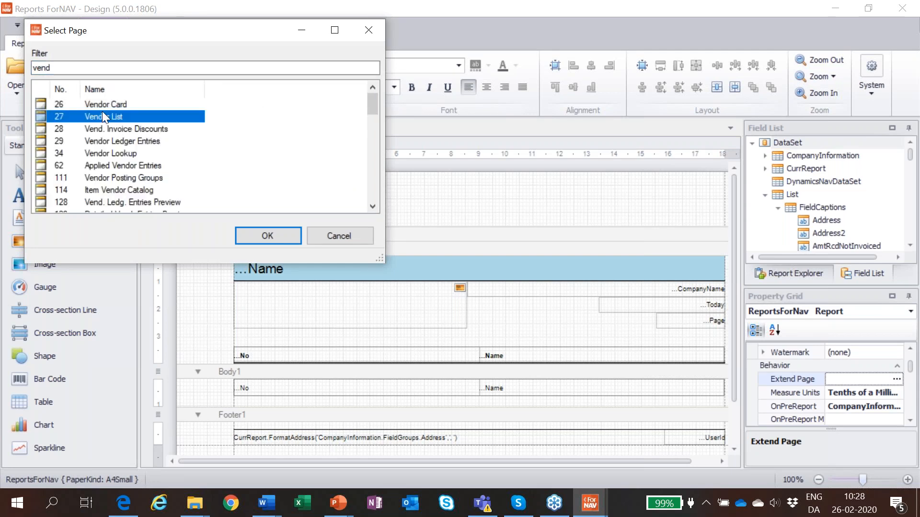
click(268, 235)
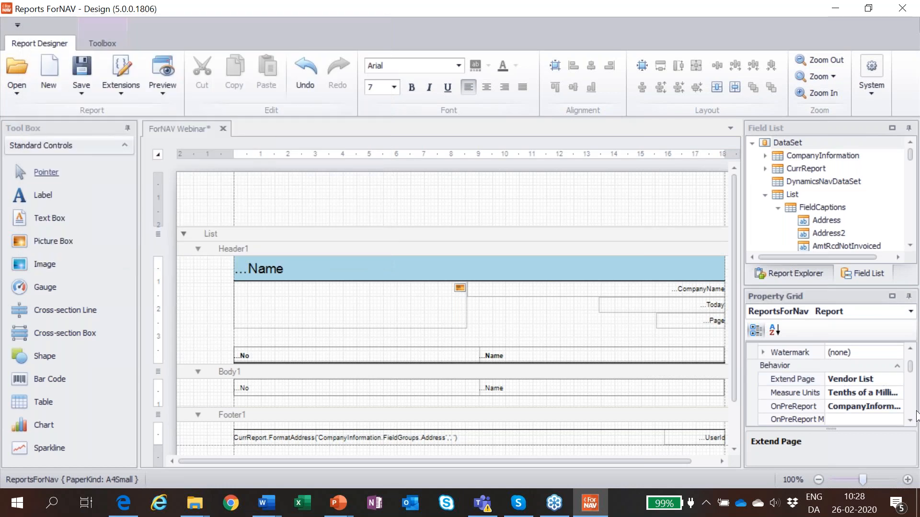
- Set the report's Usage Category to ReportsAndAnalysis
click(909, 422)
click(909, 422)
click(909, 422)
click(870, 410)
click(897, 410)
click(878, 366)
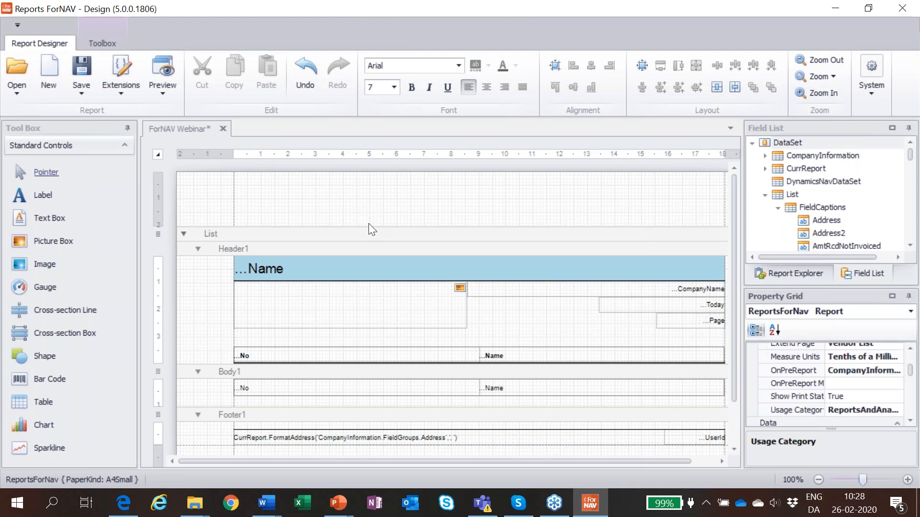
- Save the report as an object on the server and close the upload message
click(846, 398)
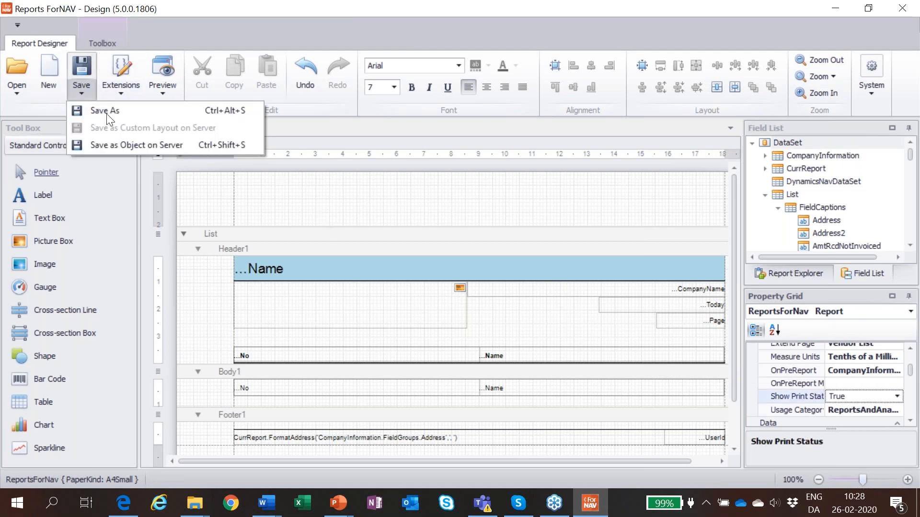
click(119, 140)
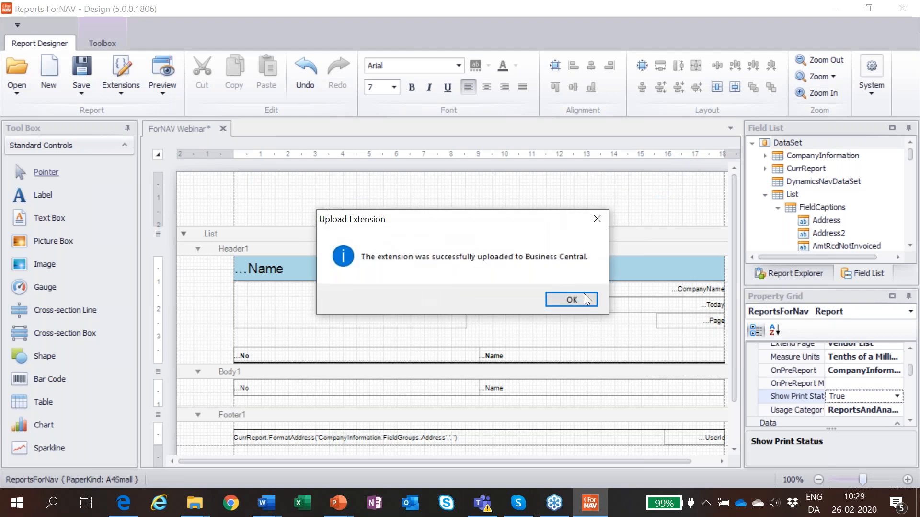
click(575, 298)
- Switch to Business Central in the browser, leave the Sales Orders page and go to the Vendors list
key(alt+Tab)
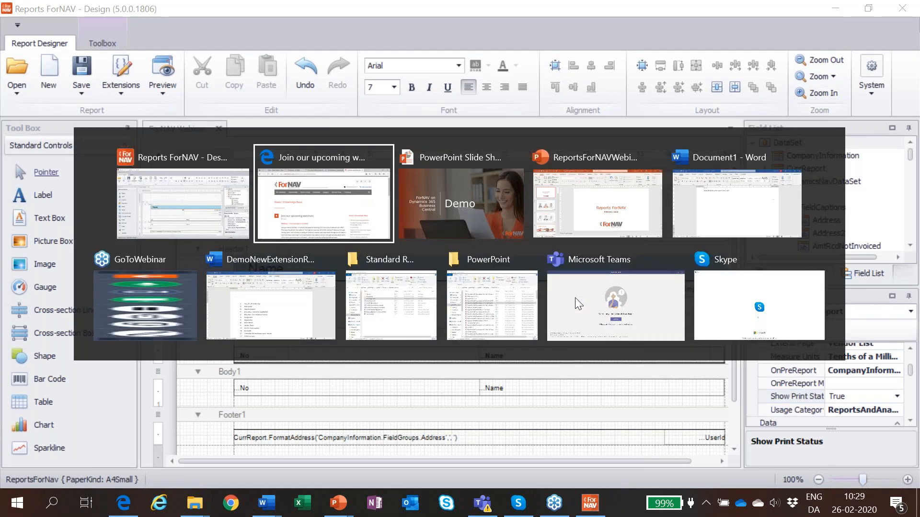
click(95, 8)
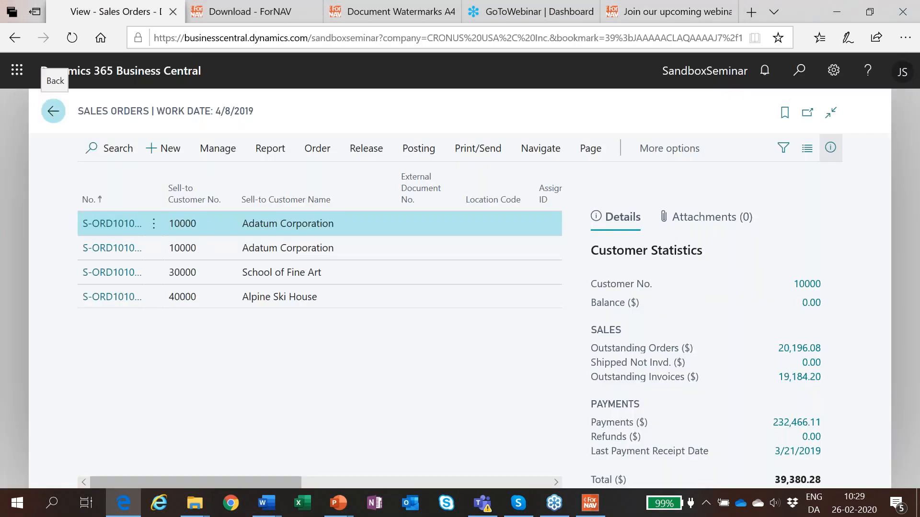
click(53, 111)
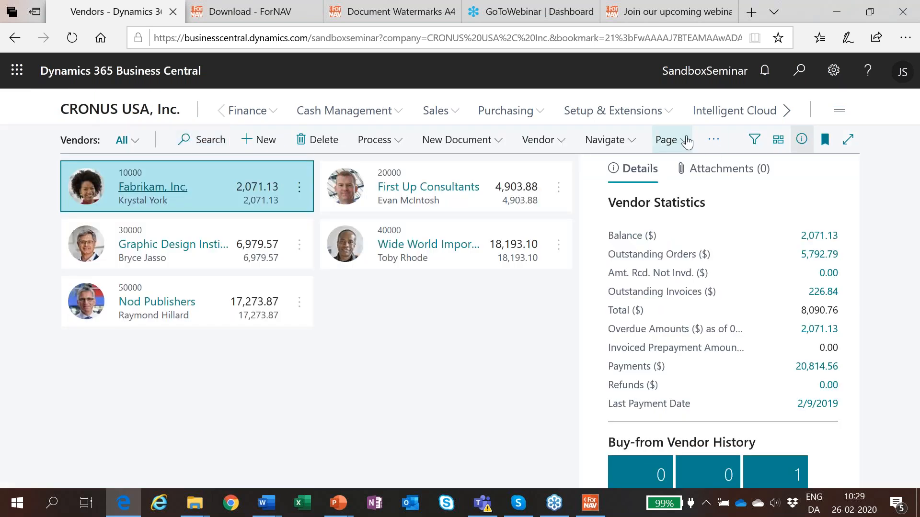
- Run the ForNAV Webinar report from the Vendors list's reports and preview it at page width
click(688, 142)
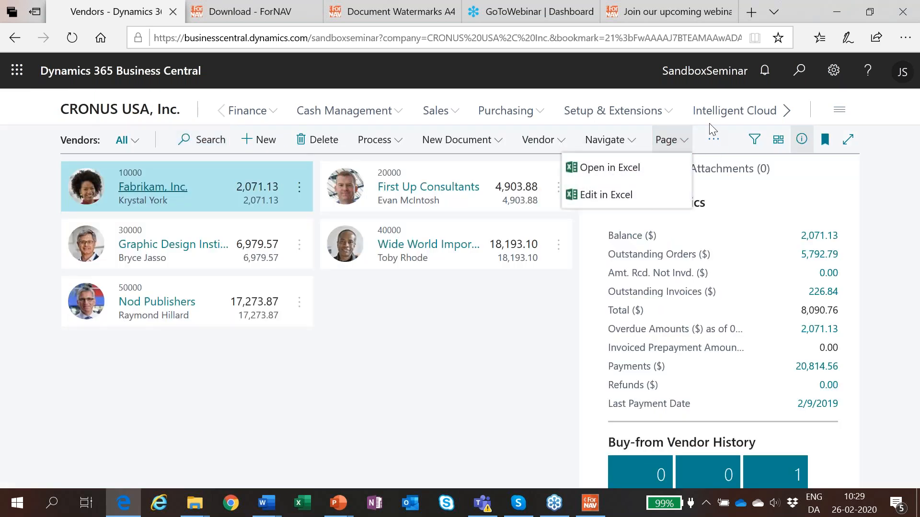
click(714, 140)
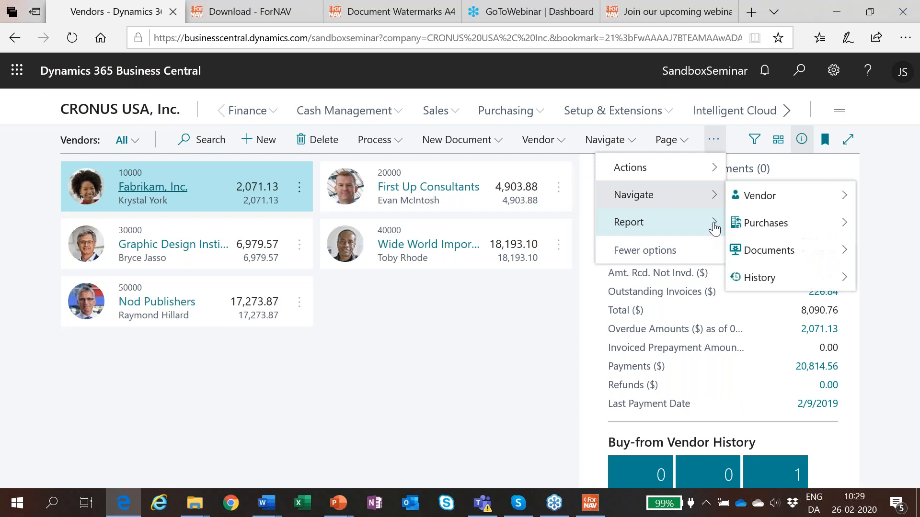
mouse_move(704, 222)
click(753, 259)
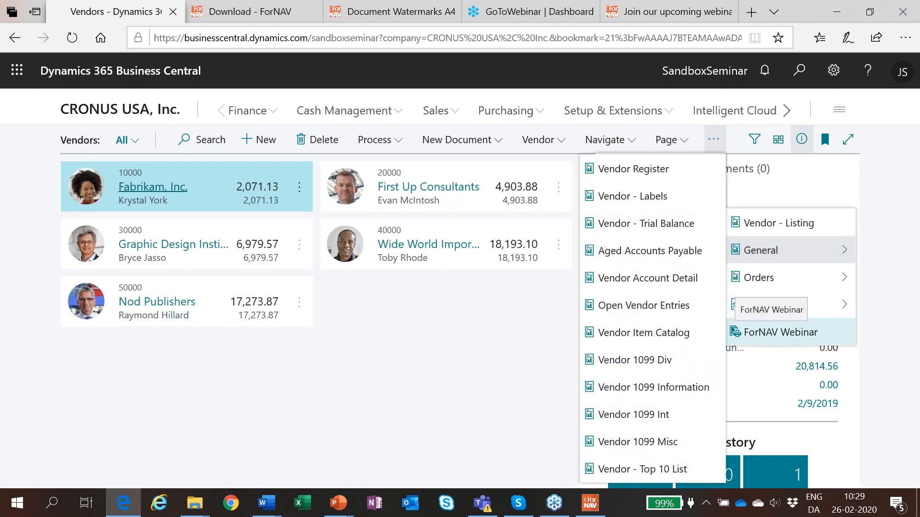
click(777, 332)
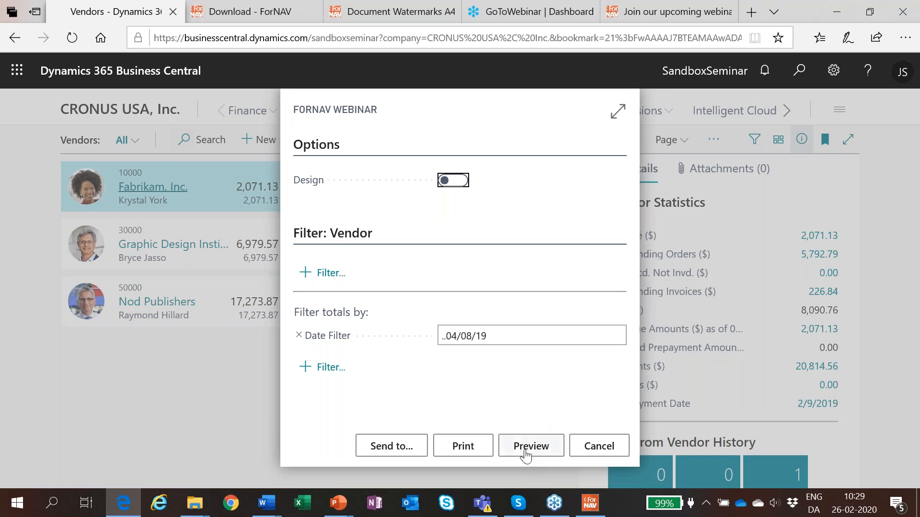
click(526, 455)
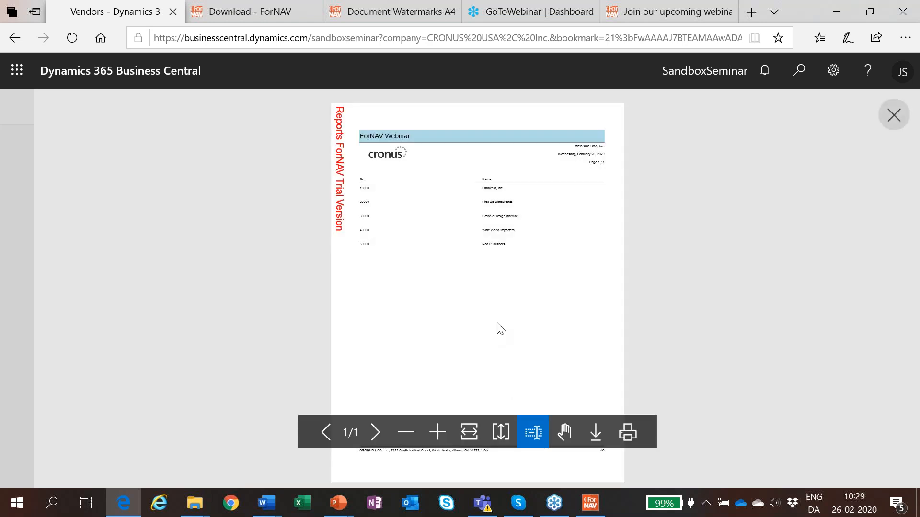
click(470, 433)
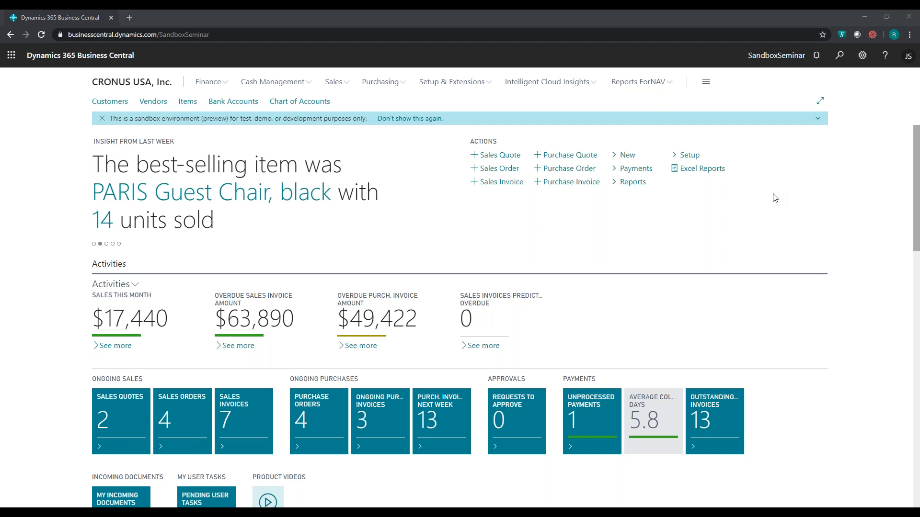
- Search Business Central for "forn" and open the ForNAV Setup page
click(839, 56)
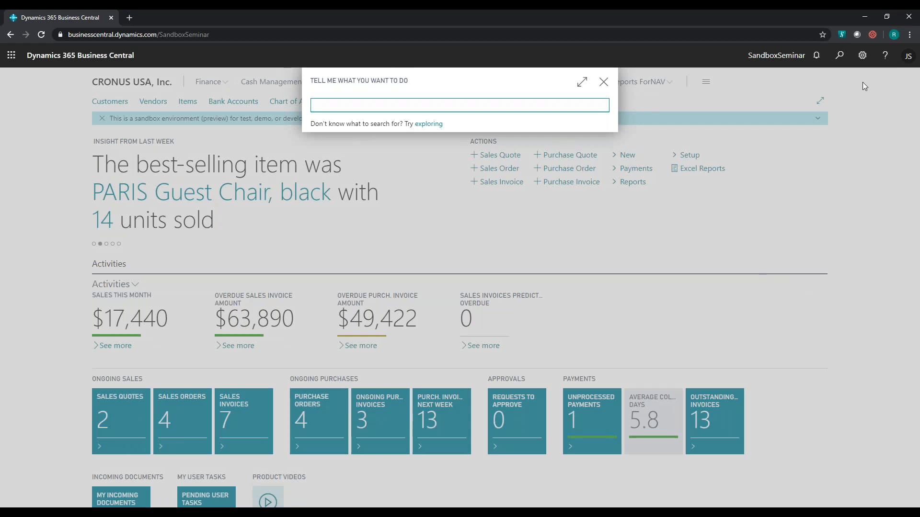
text(forn)
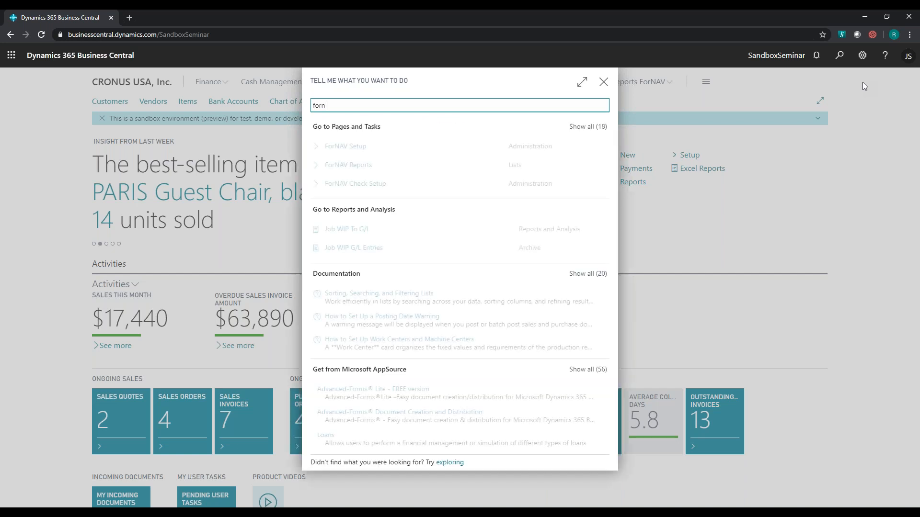
key(Down)
key(Down)
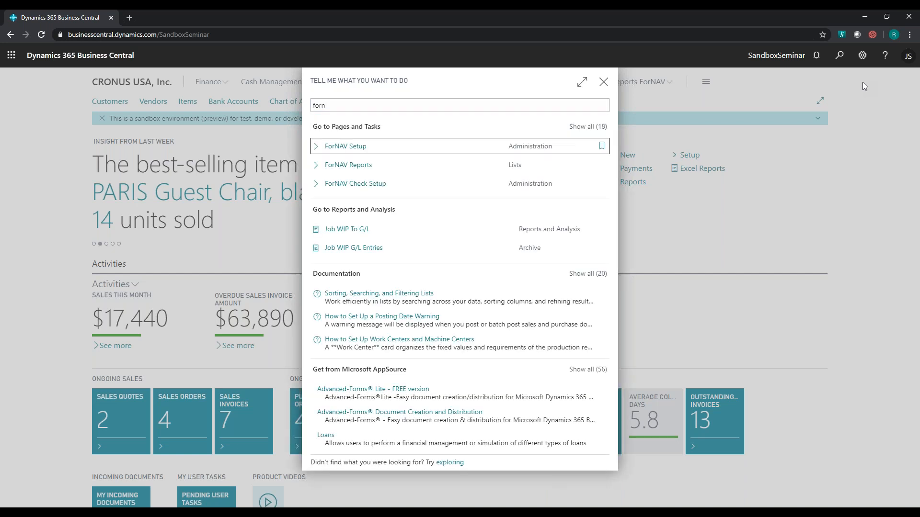
key(Return)
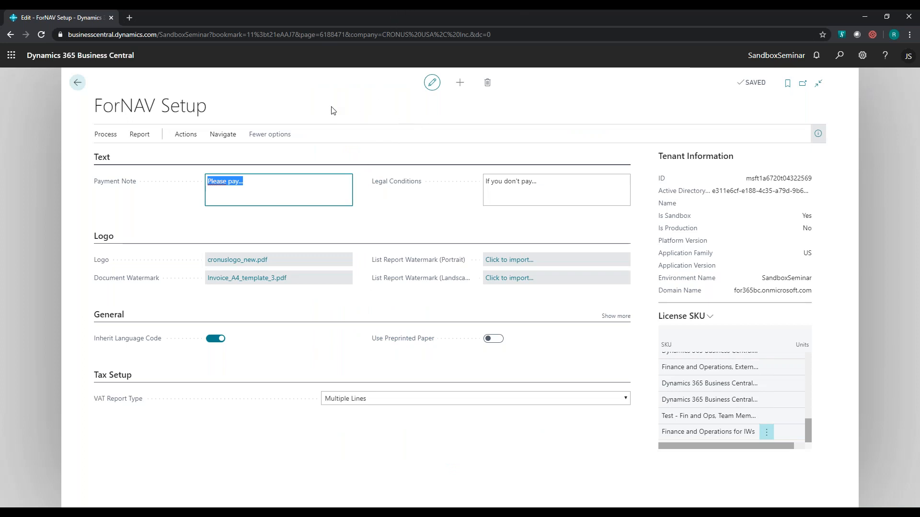
click(190, 138)
click(349, 155)
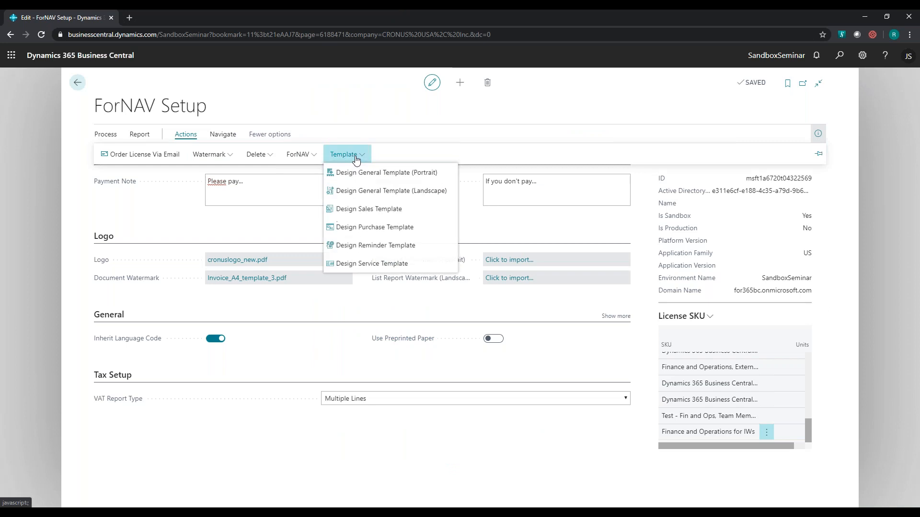
click(384, 214)
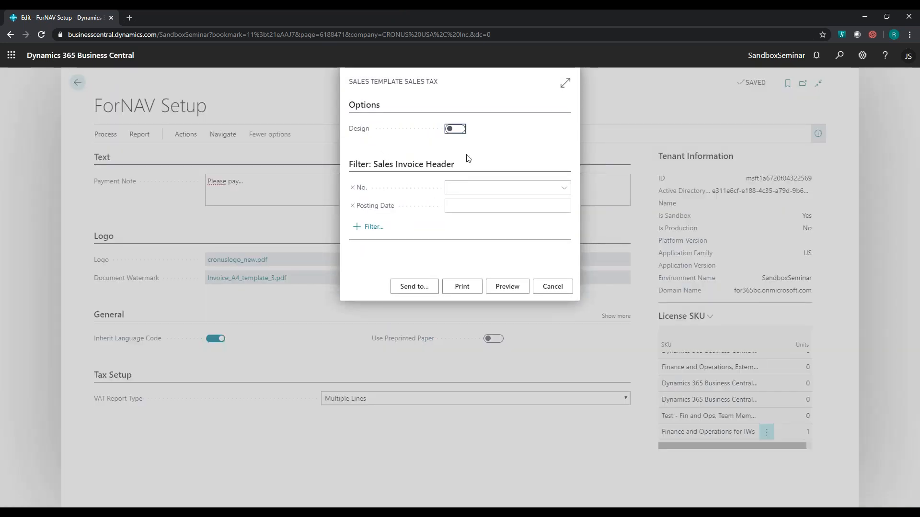
click(455, 128)
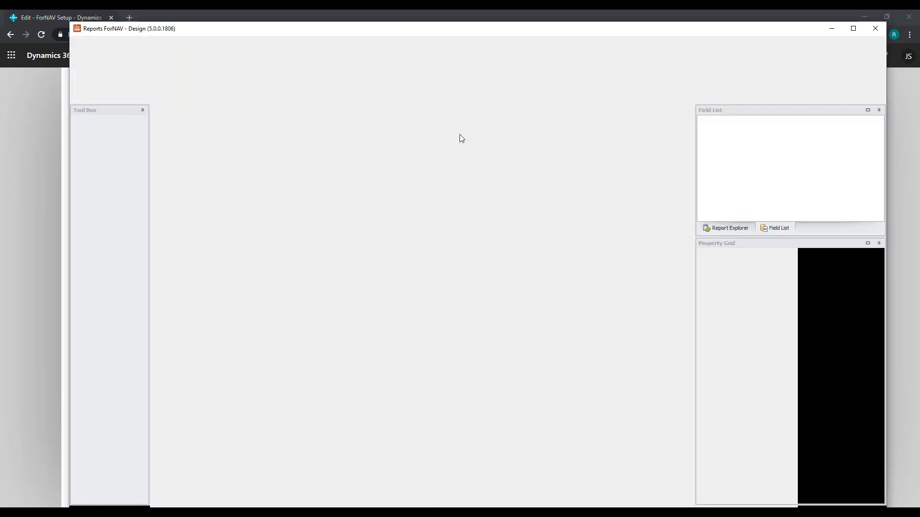
click(482, 294)
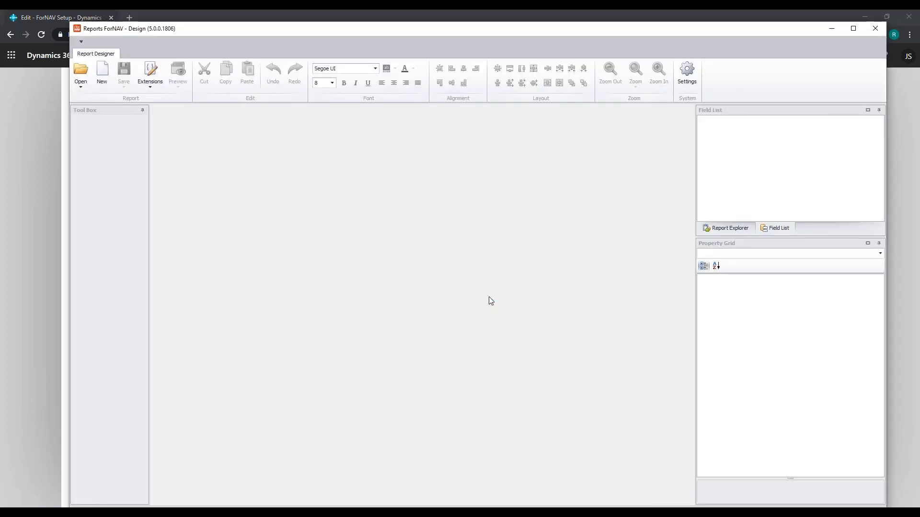
click(876, 29)
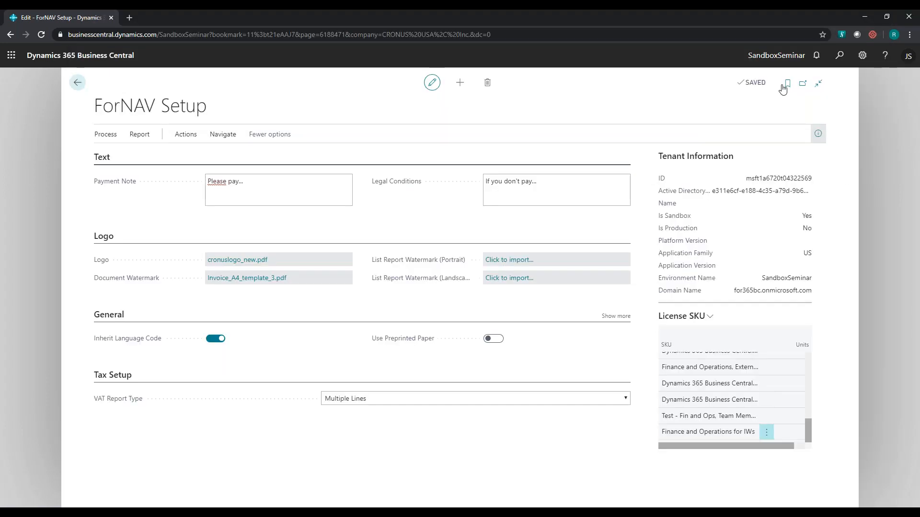
- Try to open the ForNAV sales template for designing with the Design option enabled, and close the designer
click(187, 137)
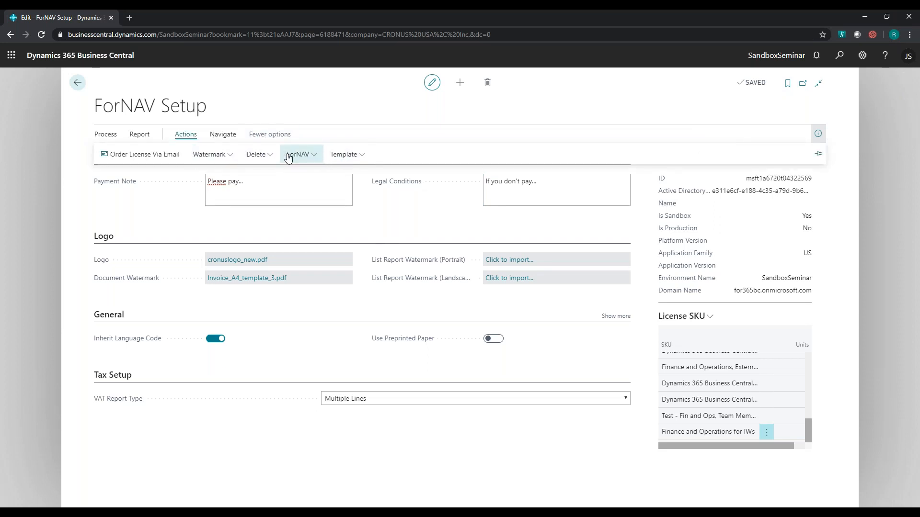
click(338, 158)
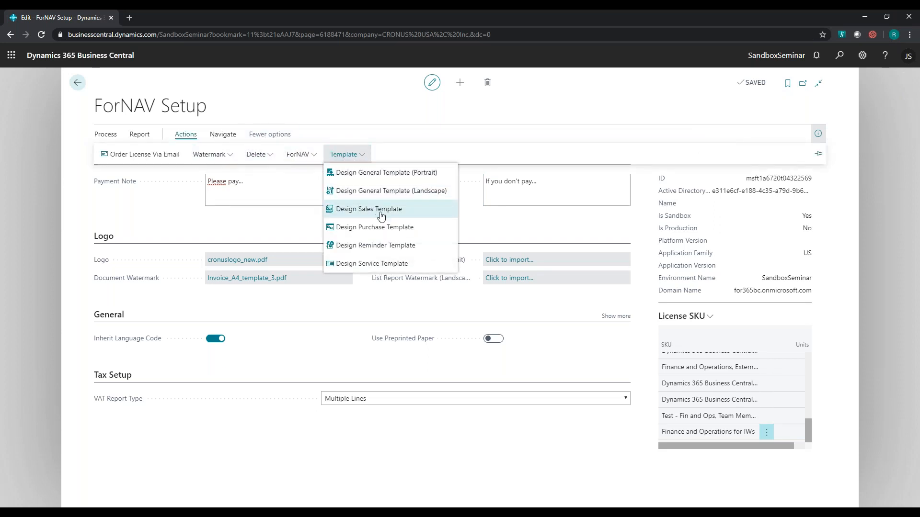
click(392, 210)
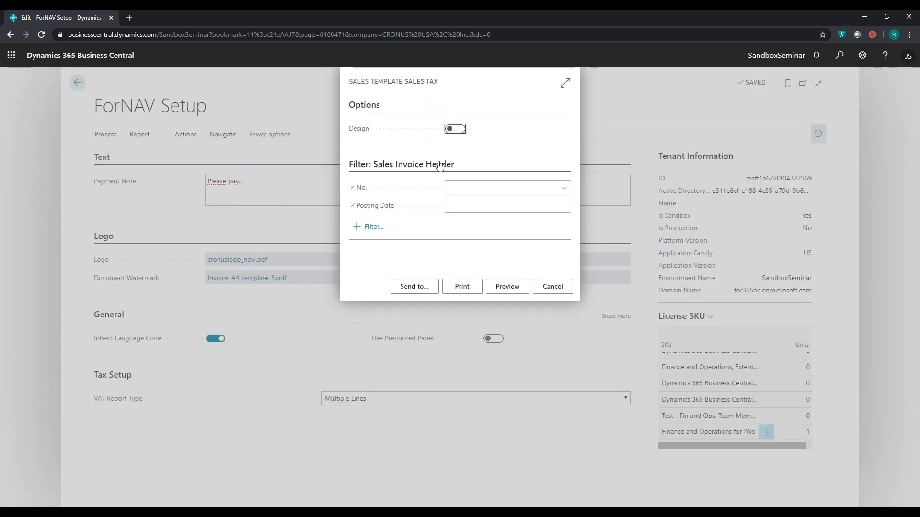
click(455, 129)
key(Return)
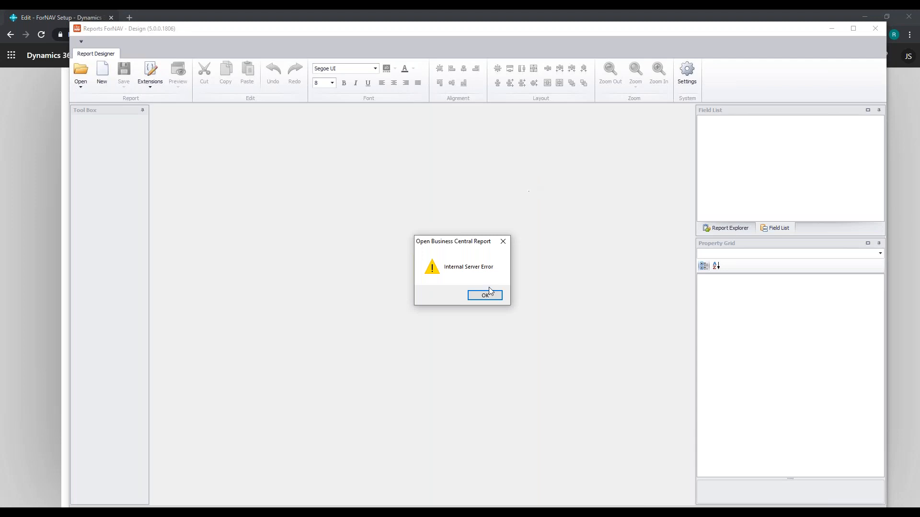
click(490, 293)
click(875, 28)
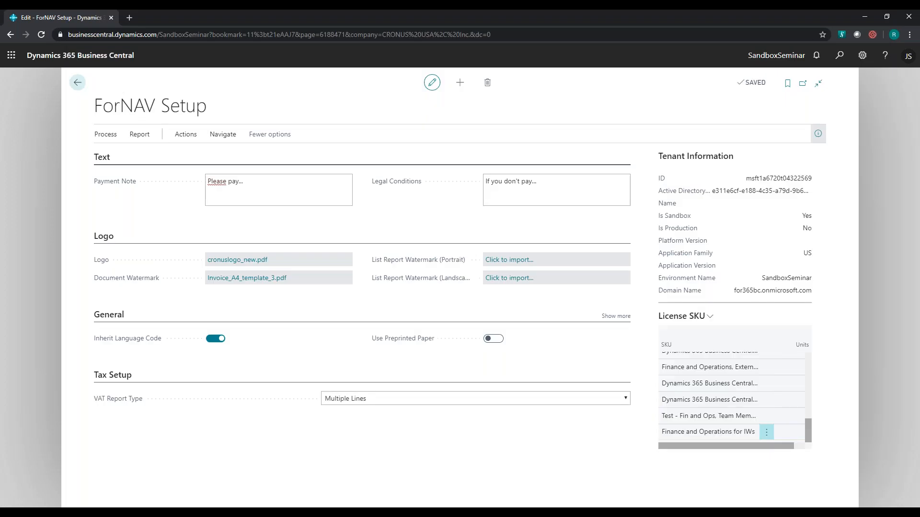
- Run Design Sales Template from ForNAV Setup with the Design option enabled and preview it to launch the designer
click(185, 135)
click(349, 154)
click(401, 214)
click(458, 132)
click(507, 285)
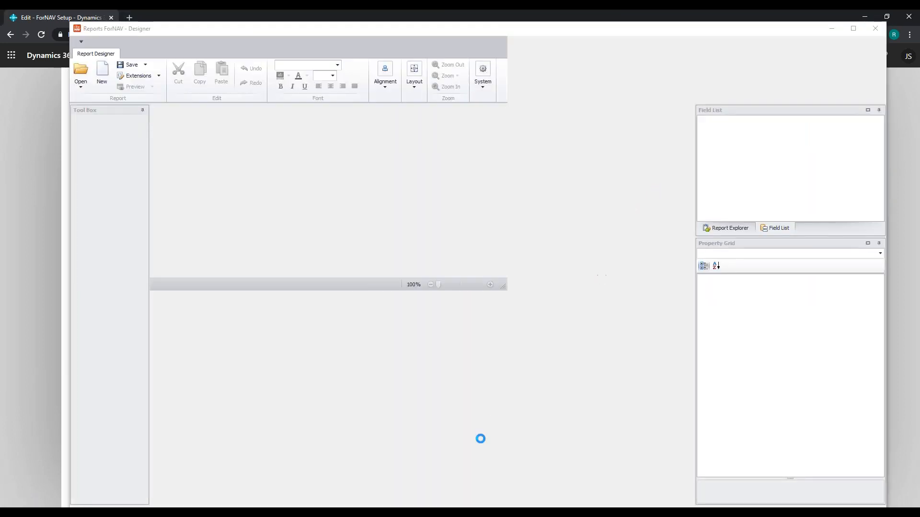
- Bring up the Microsoft sign-in window, choose the account and sign in with the account password
click(460, 513)
click(500, 478)
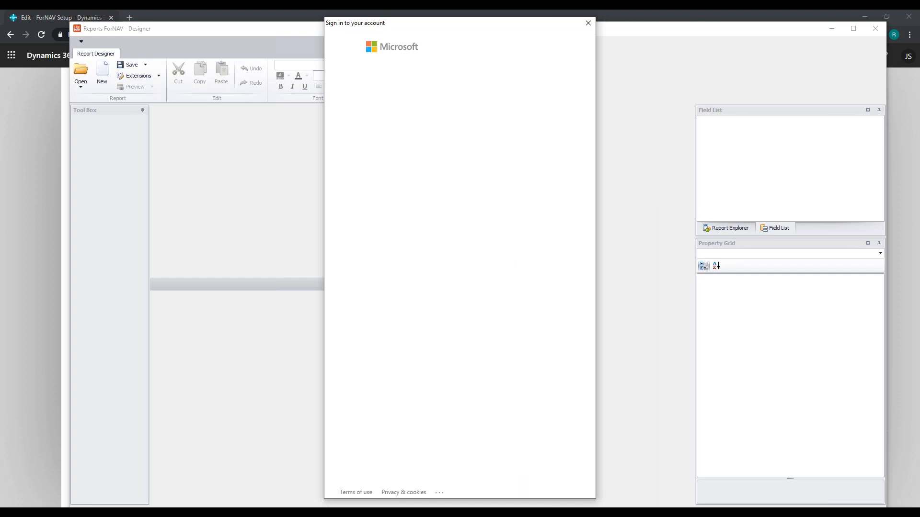
click(430, 169)
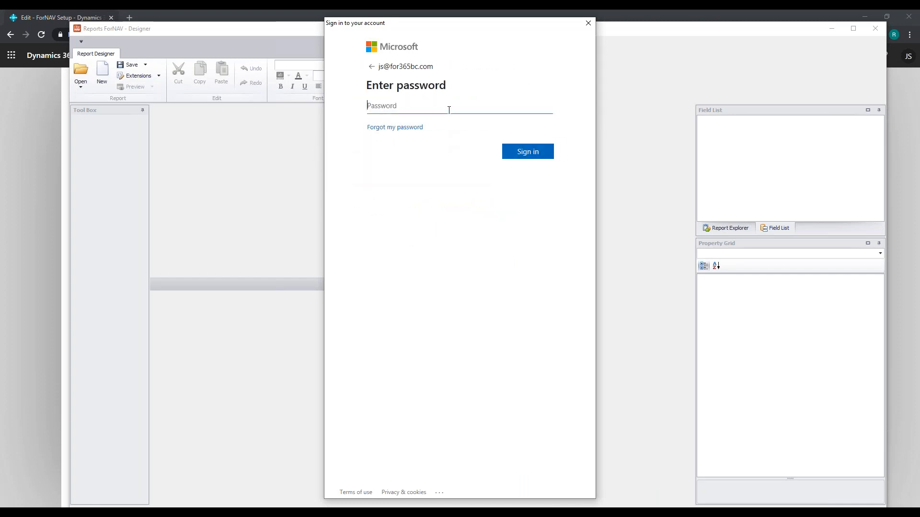
text(••••••••••)
key(Return)
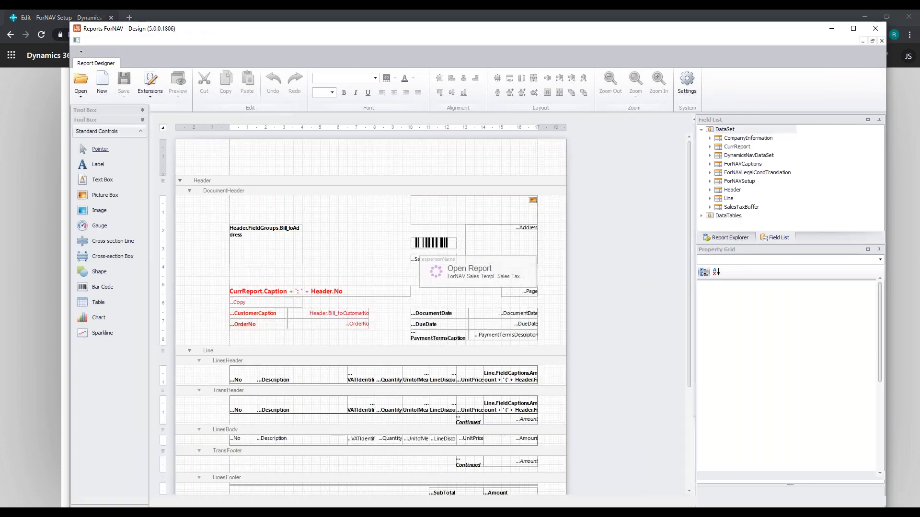
- Maximize the designer and inspect the template's Line data item with its LinesBody, LinesFooter, TransHeader and TransFooter sections
click(853, 30)
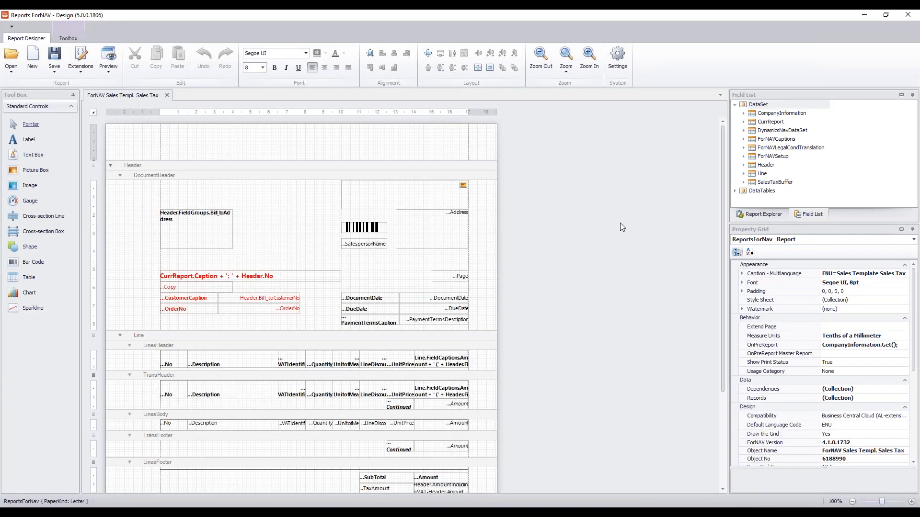
scroll(620, 223, down, 3)
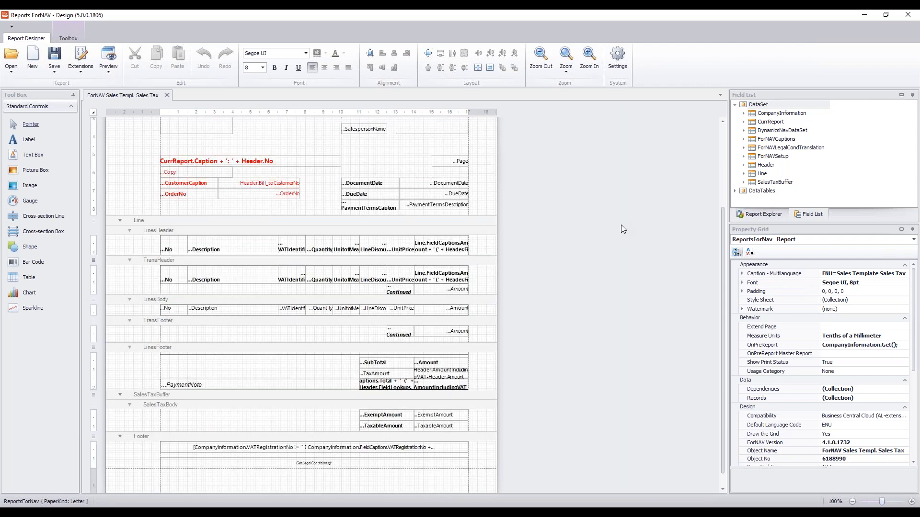
click(425, 223)
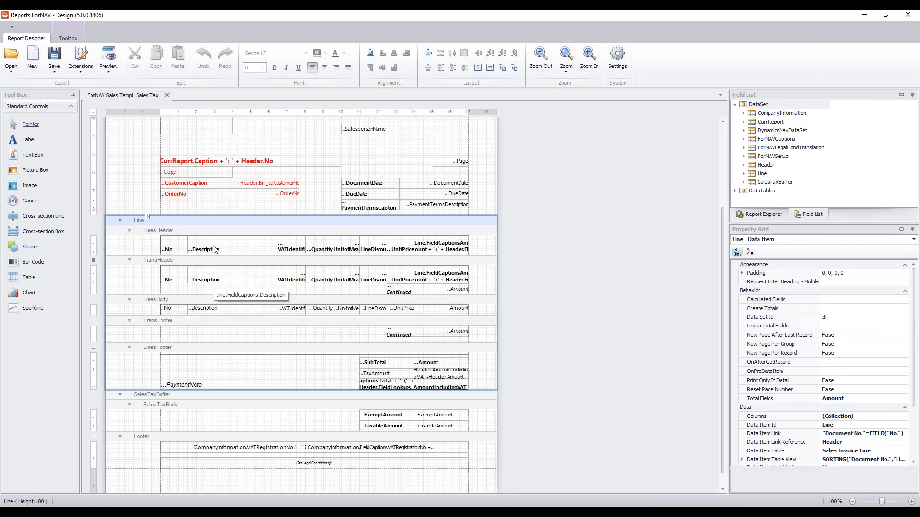
click(194, 302)
click(193, 347)
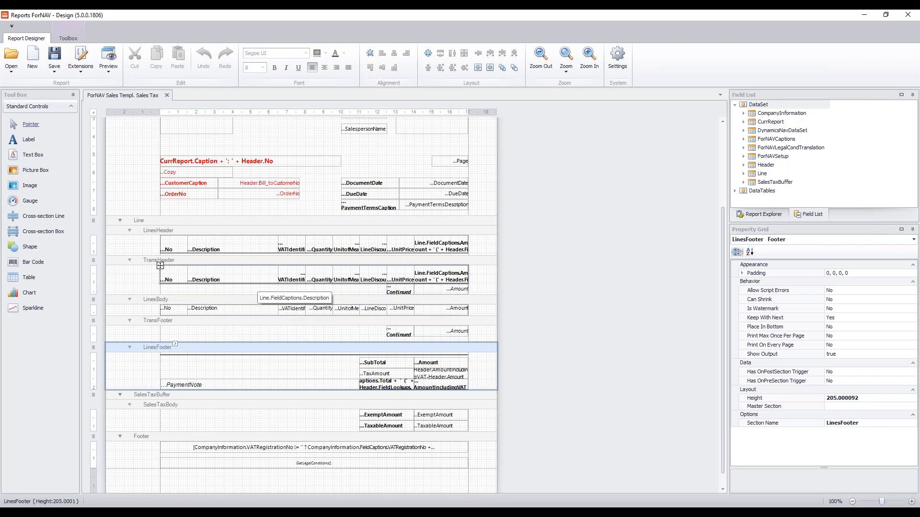
click(256, 264)
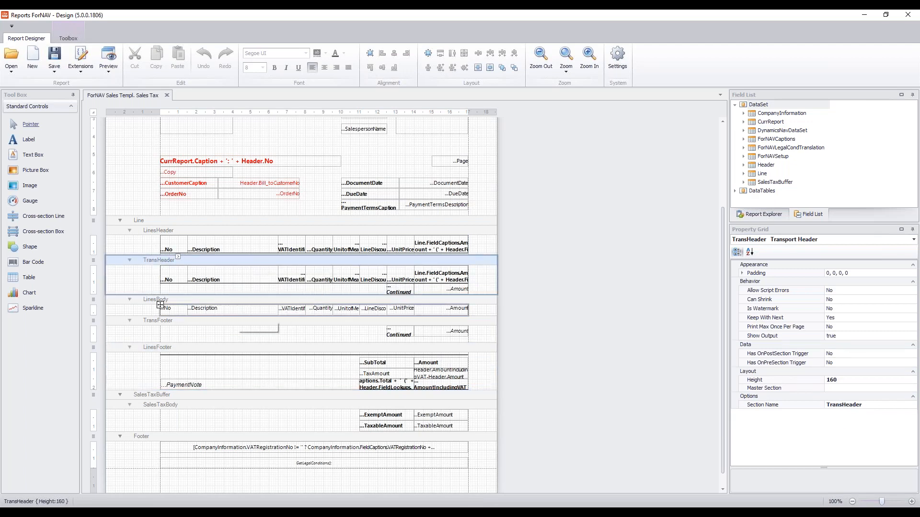
click(232, 326)
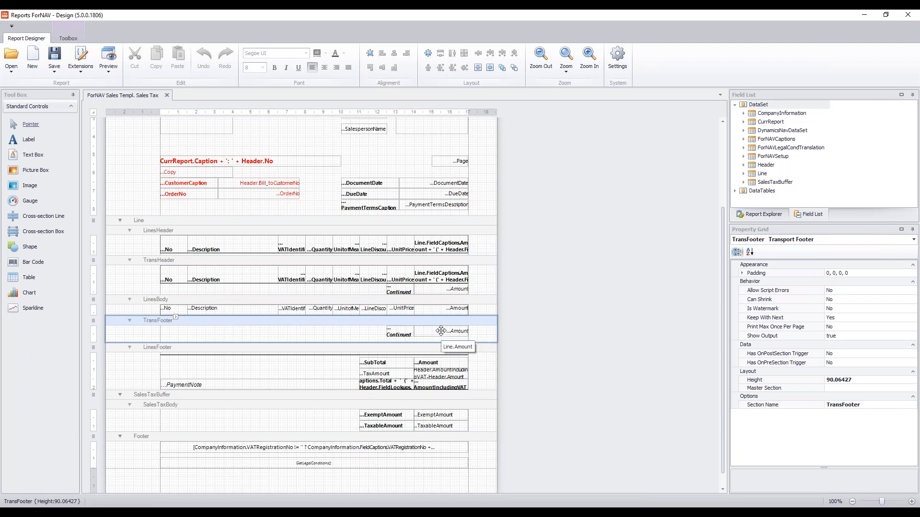
- Preview the sales template filtered to invoice No. PS-INV103215 and open the downloaded PDF
click(108, 61)
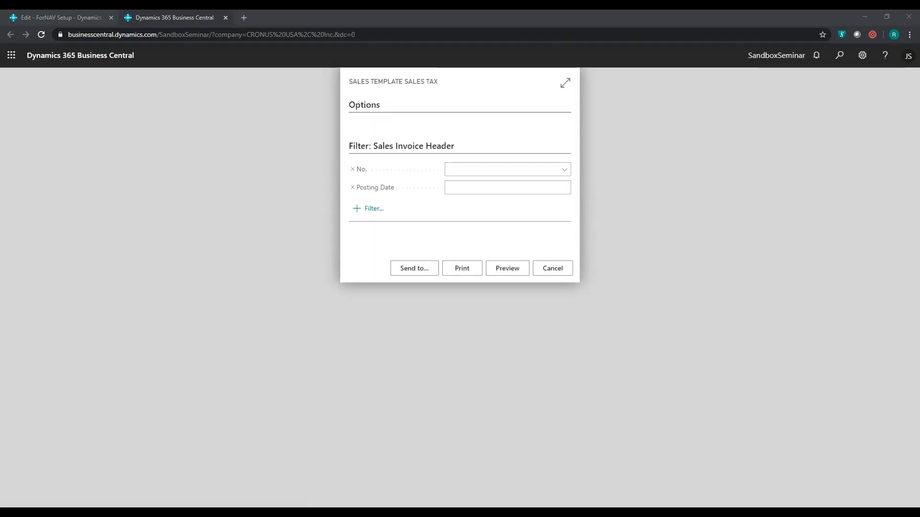
click(513, 173)
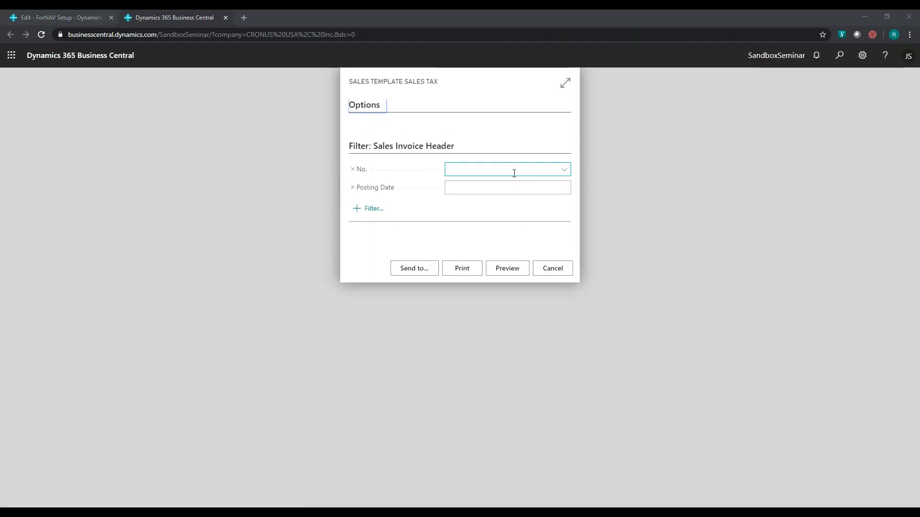
text(PS-INV103215)
key(Tab)
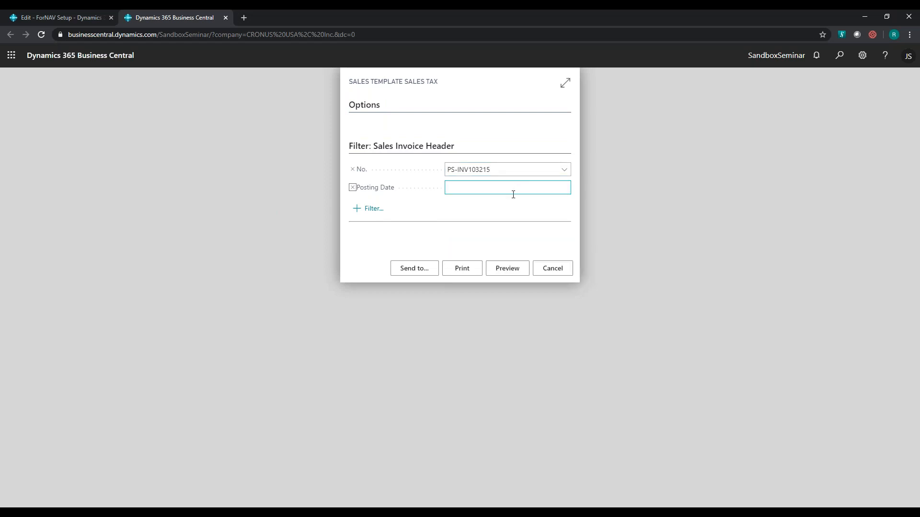
click(504, 267)
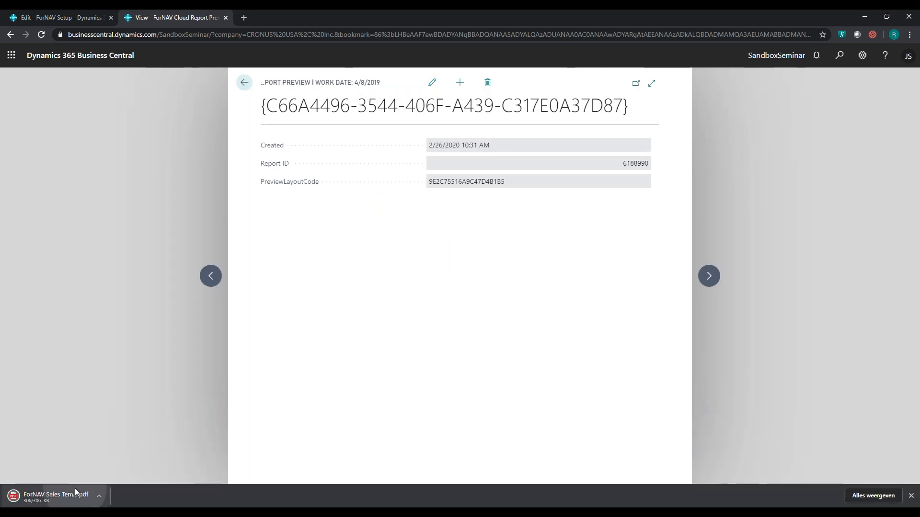
click(73, 494)
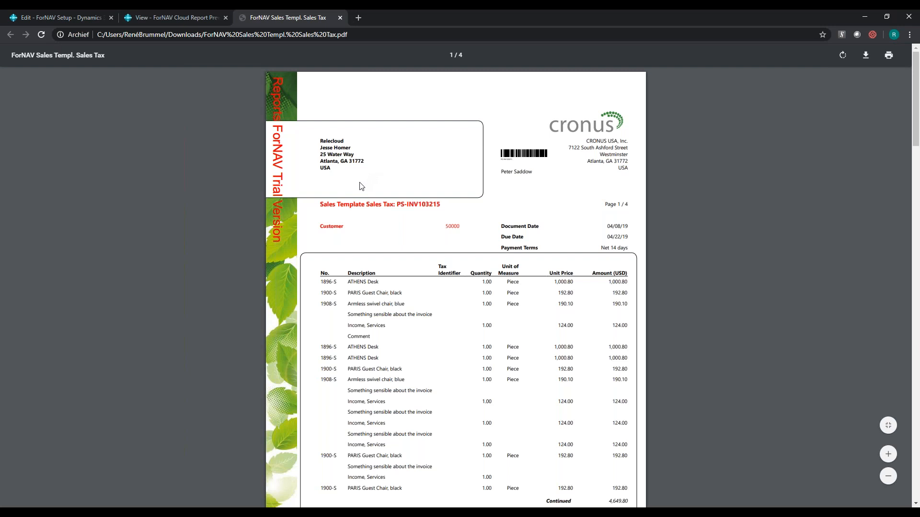
- Examine the invoice PDF's lines and the Continued amounts carried from the end of one page to the start of the following page
scroll(515, 195, down, 1)
scroll(514, 195, down, 1)
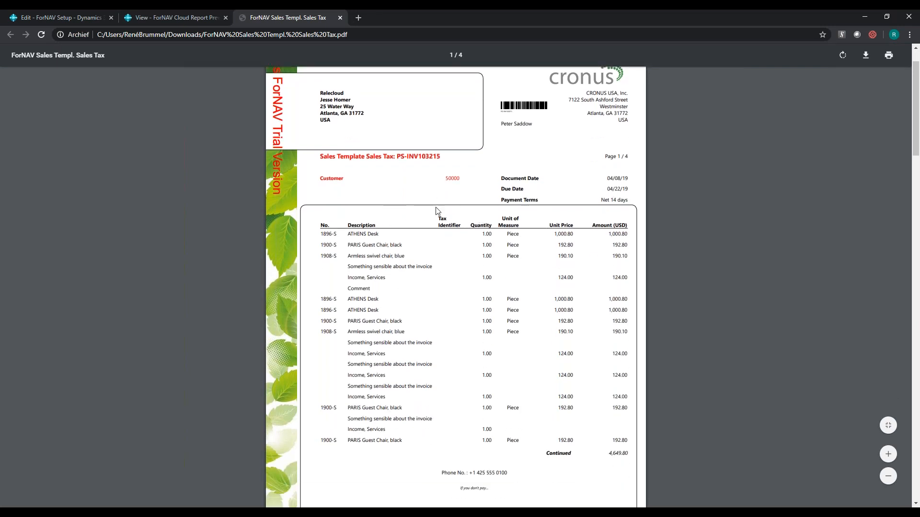
scroll(438, 211, down, 1)
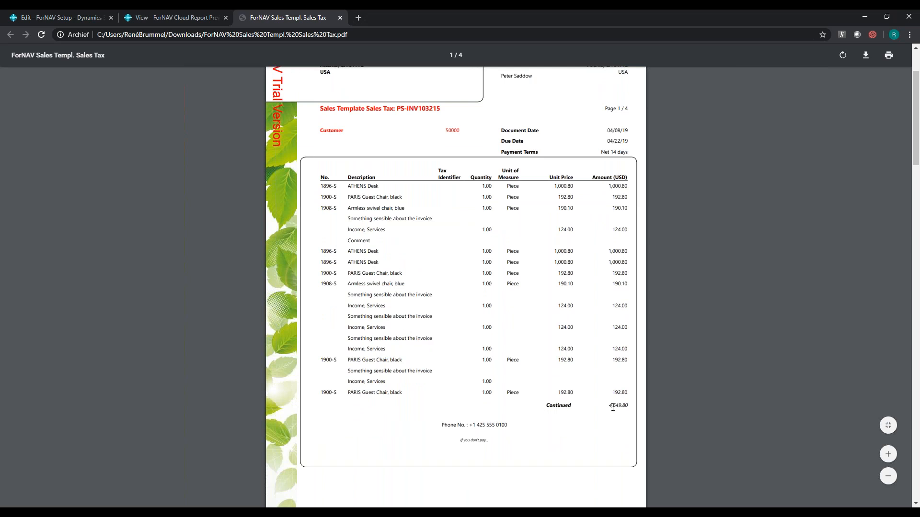
scroll(629, 400, down, 5)
scroll(629, 400, down, 3)
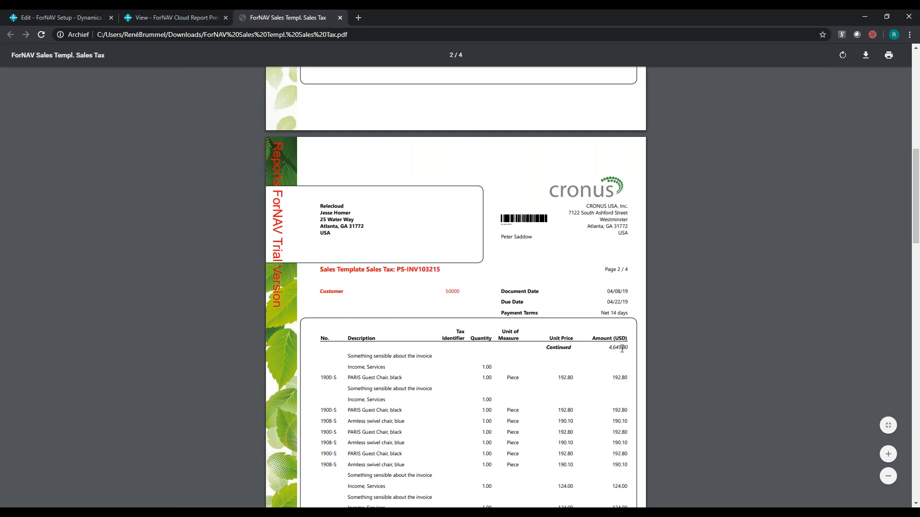
scroll(621, 349, down, 5)
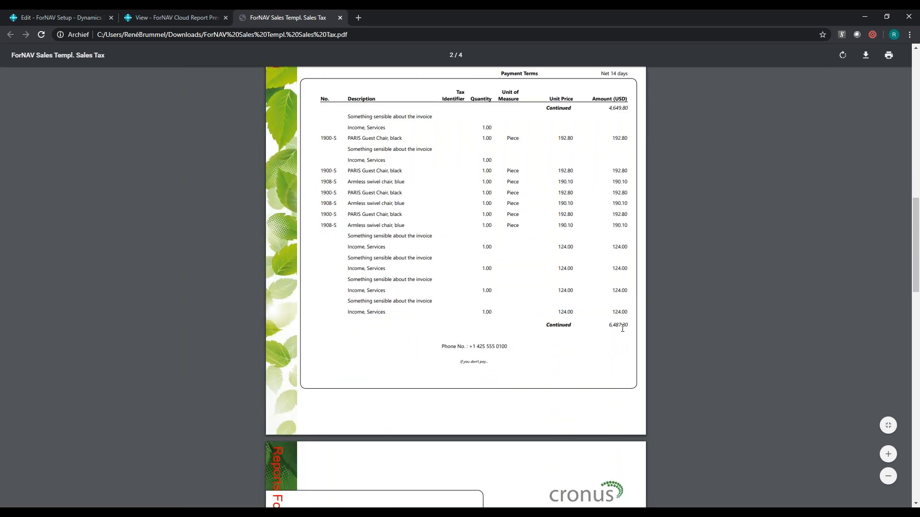
scroll(620, 329, up, 10)
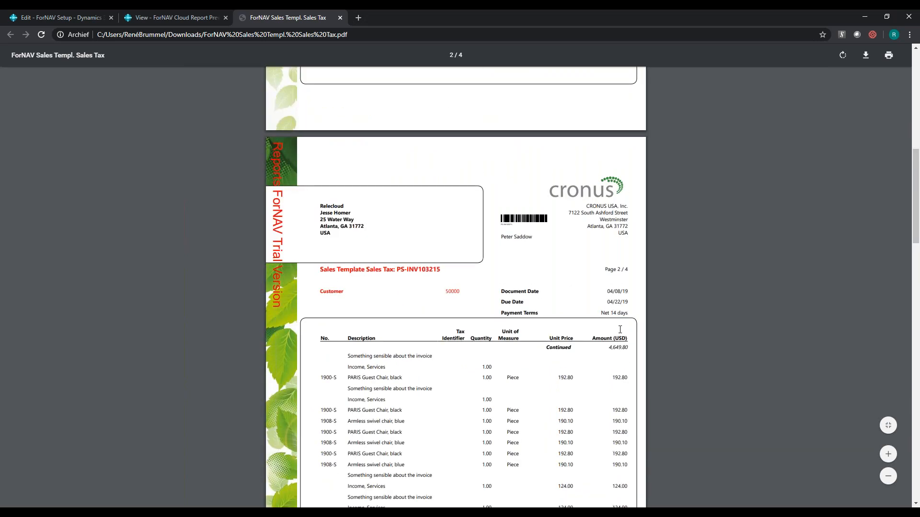
scroll(621, 331, down, 9)
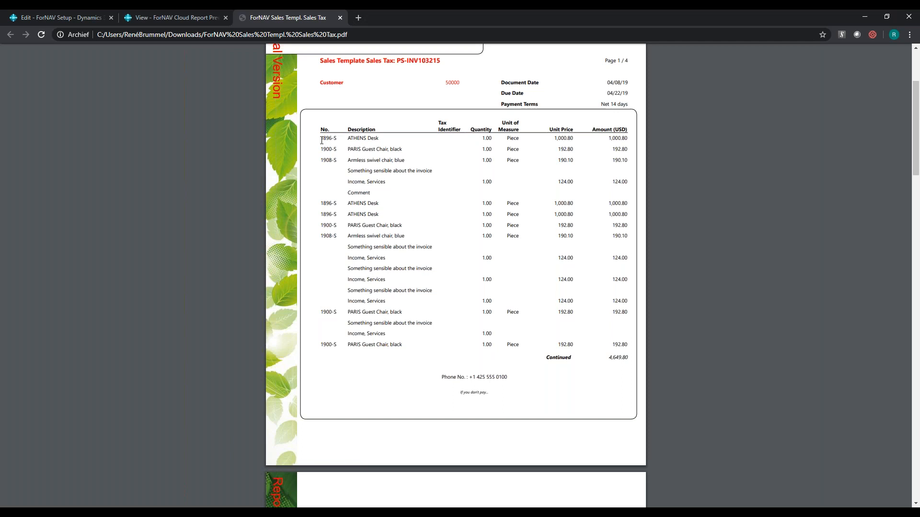
drag(321, 140, 627, 139)
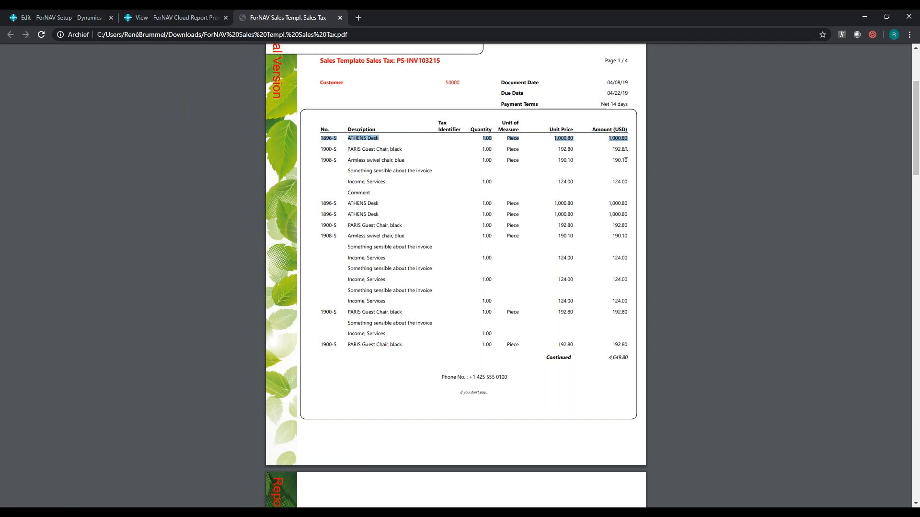
click(432, 173)
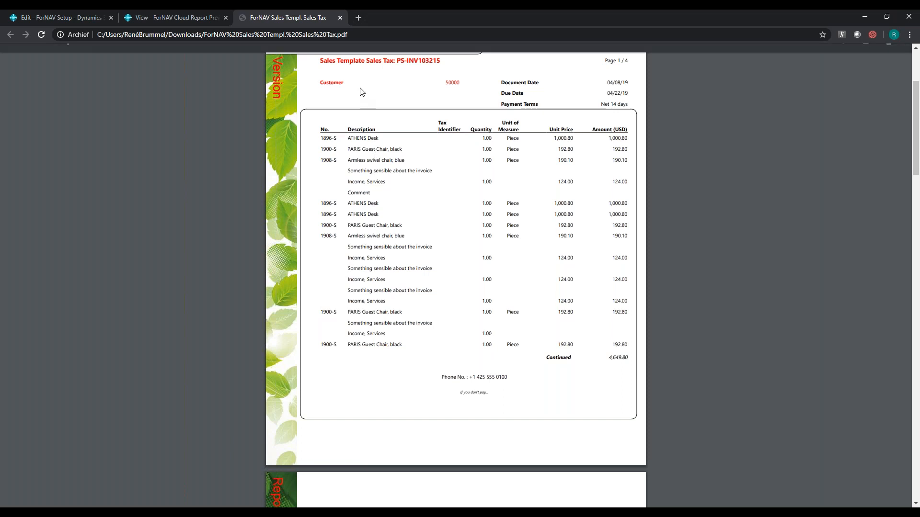
- Close the PDF and report preview tabs, and select the LinesBody section in the ForNAV designer
key(ctrl+w)
key(ctrl+w)
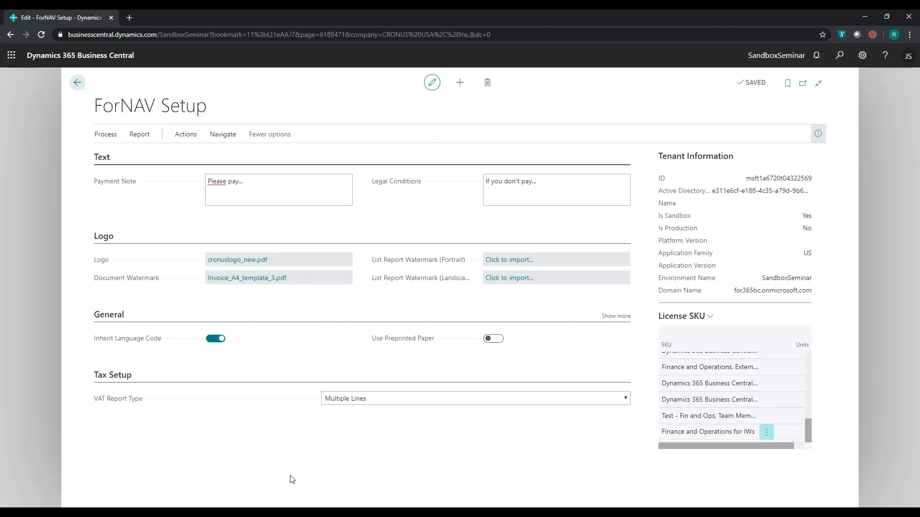
click(442, 513)
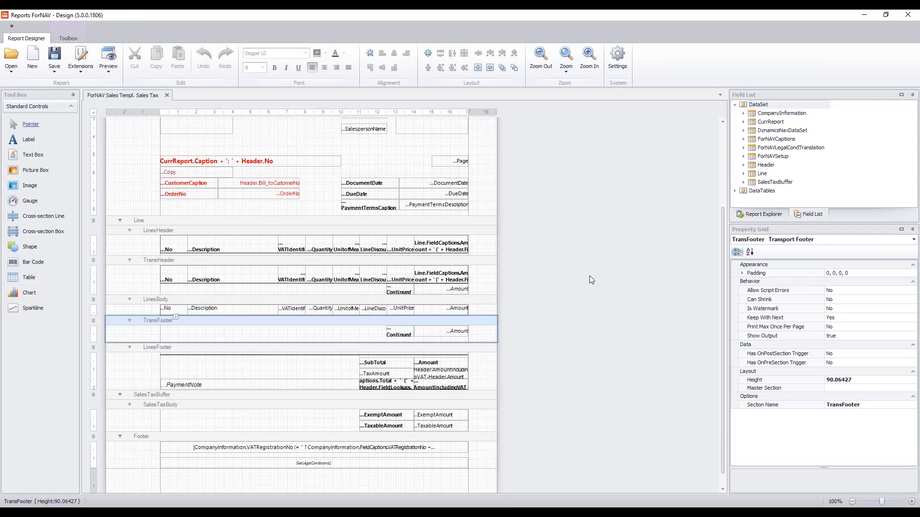
scroll(590, 279, up, 2)
click(235, 296)
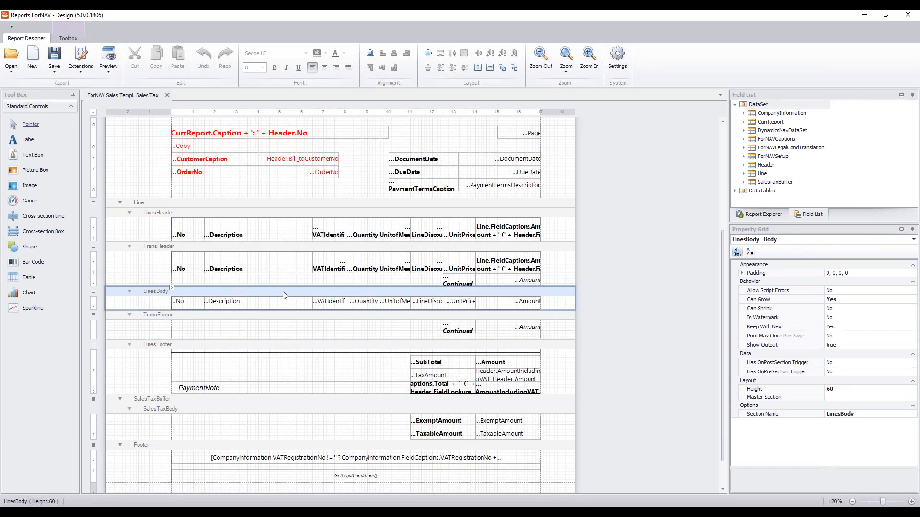
- Insert a new Body section under the Line data item and name it NonItemBody
right_click(300, 204)
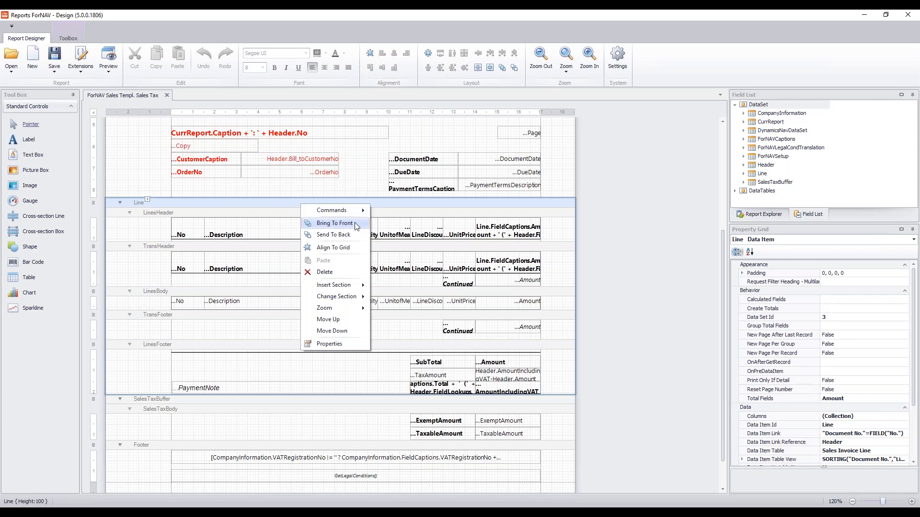
mouse_move(356, 286)
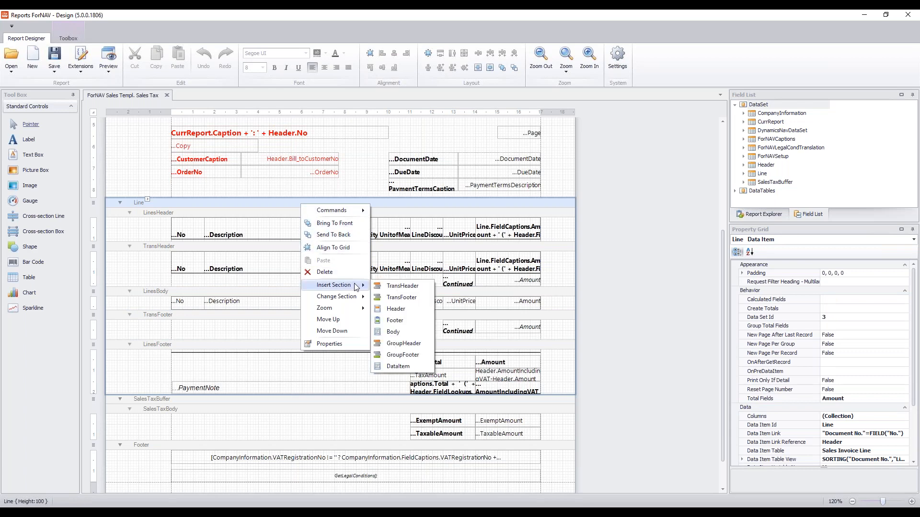
click(400, 332)
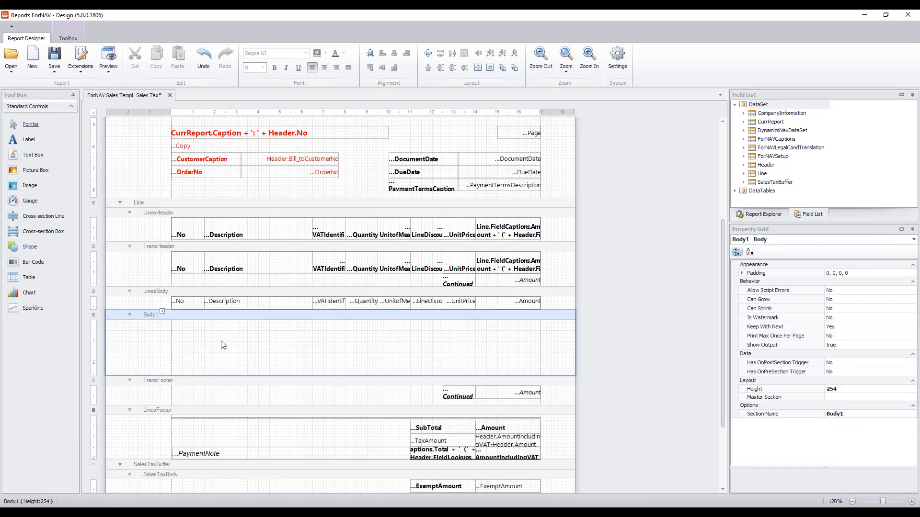
click(850, 414)
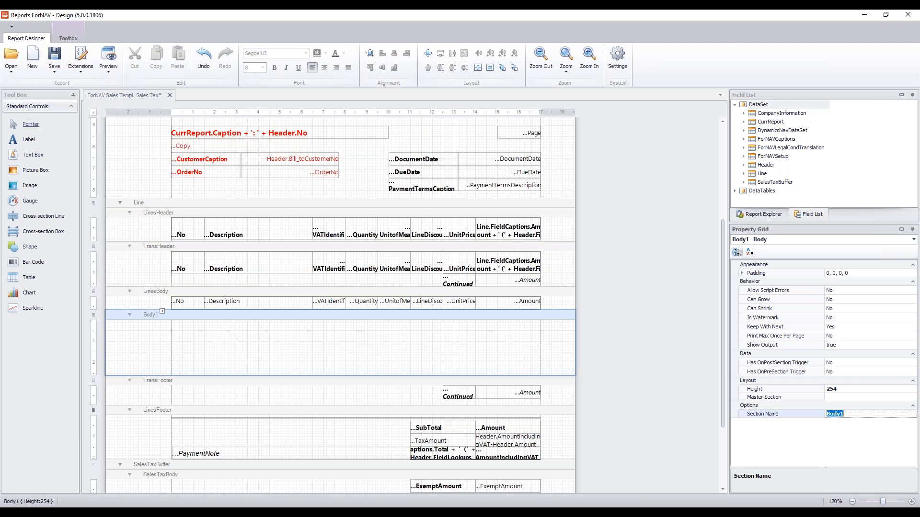
text(NonItemBody)
key(Return)
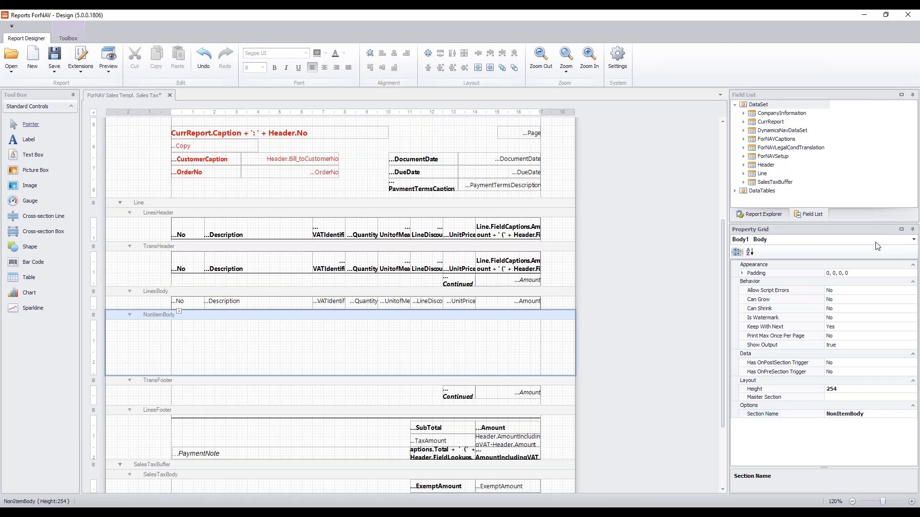
- Place the Line fields Description, Quantity, UnitPrice and Amount as a table in NonItemBody and shrink the section to the table's height
click(744, 174)
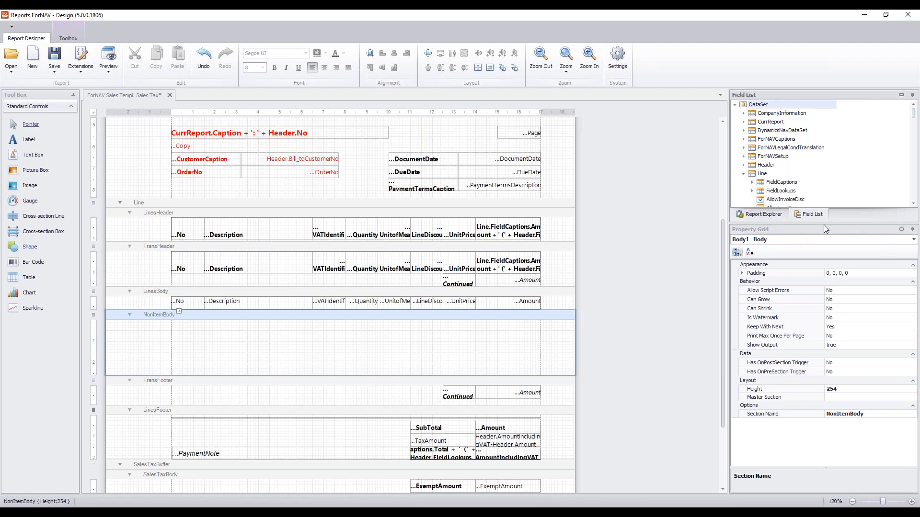
drag(824, 226, 823, 260)
scroll(789, 211, down, 1)
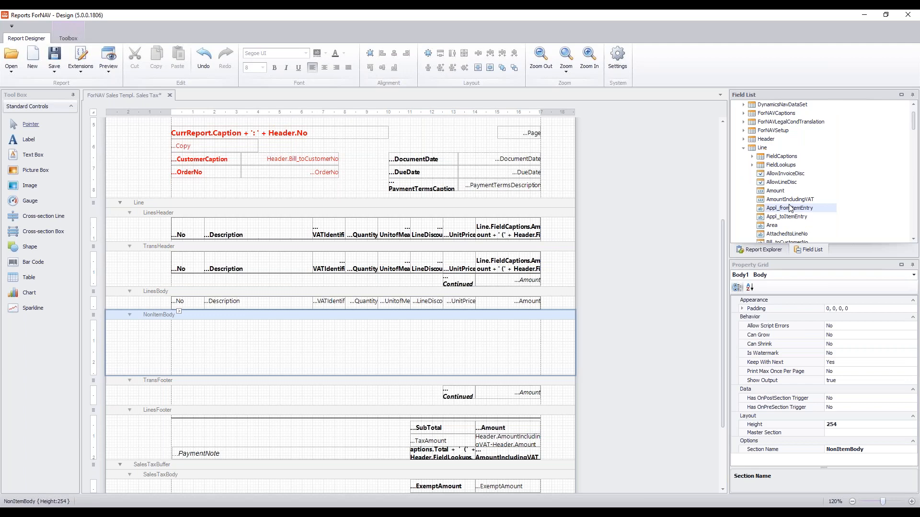
text(de)
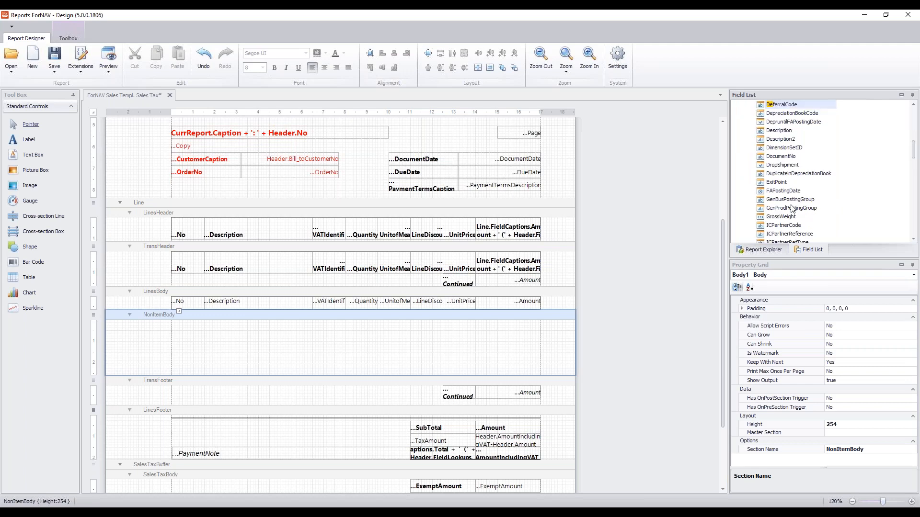
click(791, 131)
scroll(814, 158, down, 4)
scroll(825, 187, down, 5)
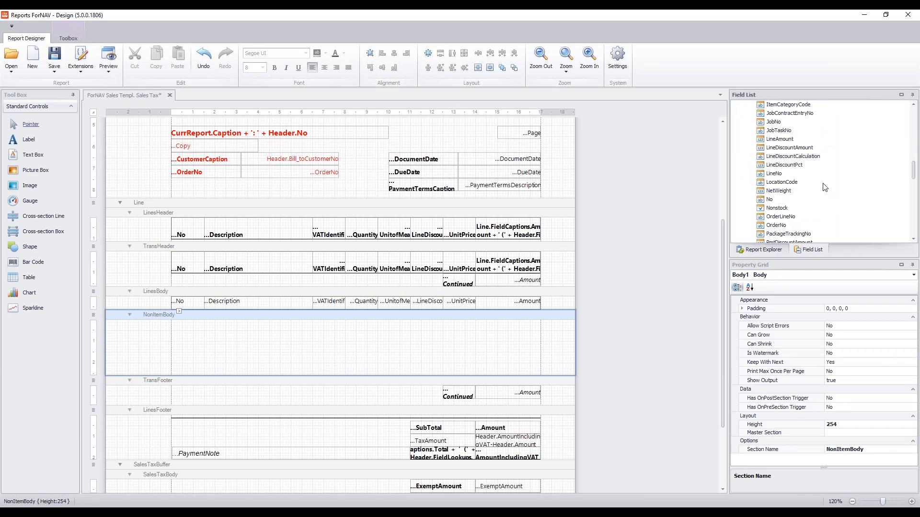
click(787, 234)
scroll(821, 219, down, 4)
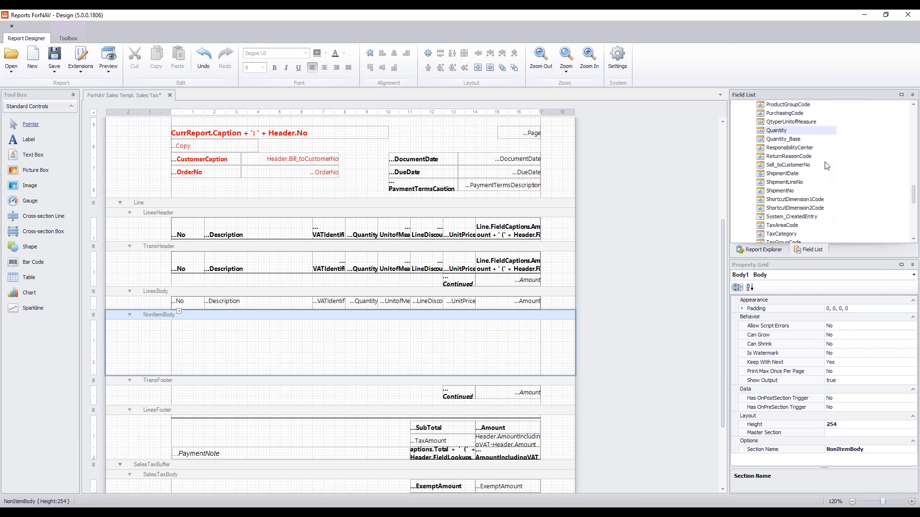
scroll(847, 176, down, 5)
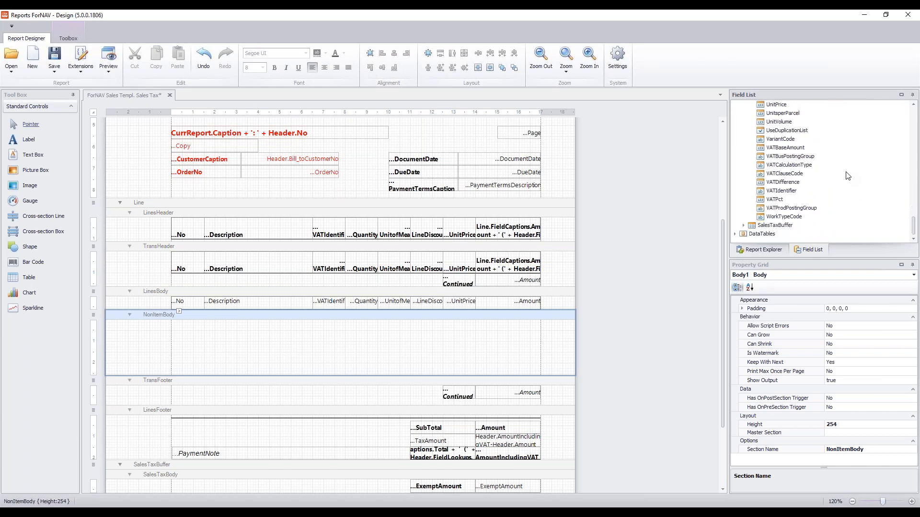
scroll(848, 176, up, 1)
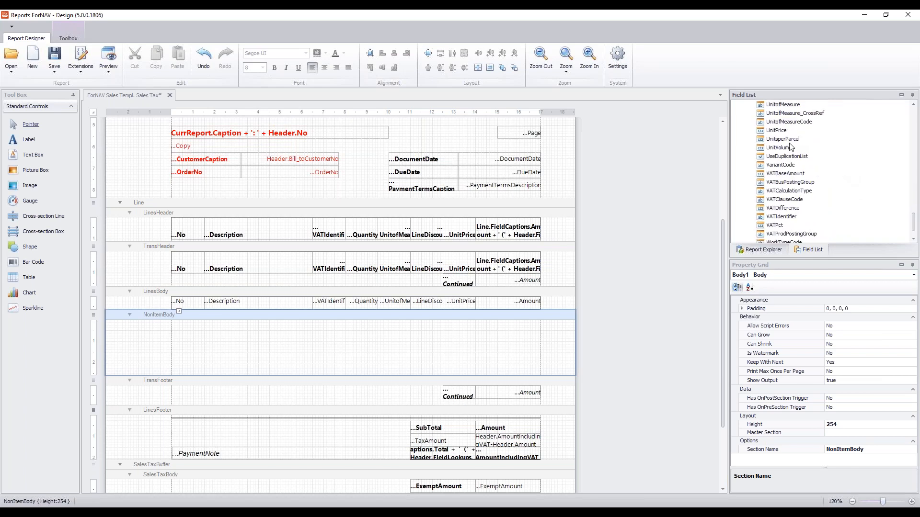
scroll(784, 134, up, 15)
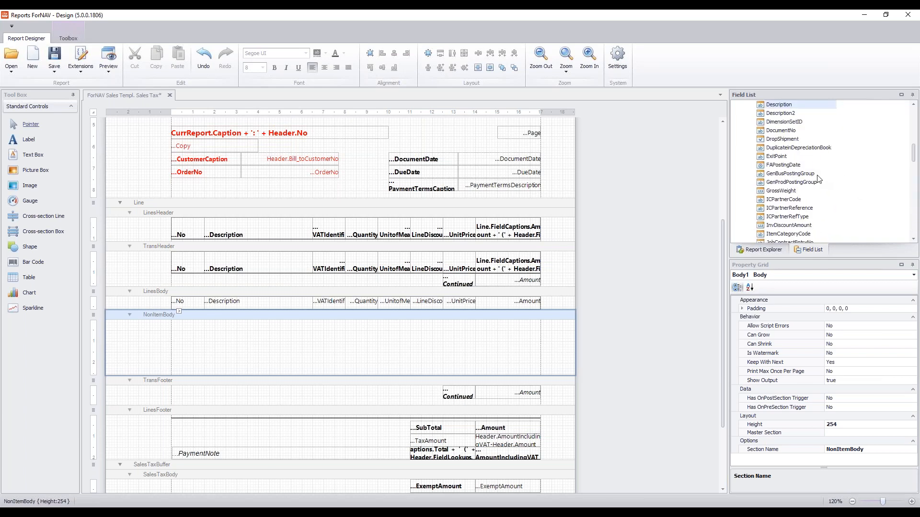
scroll(786, 112, up, 3)
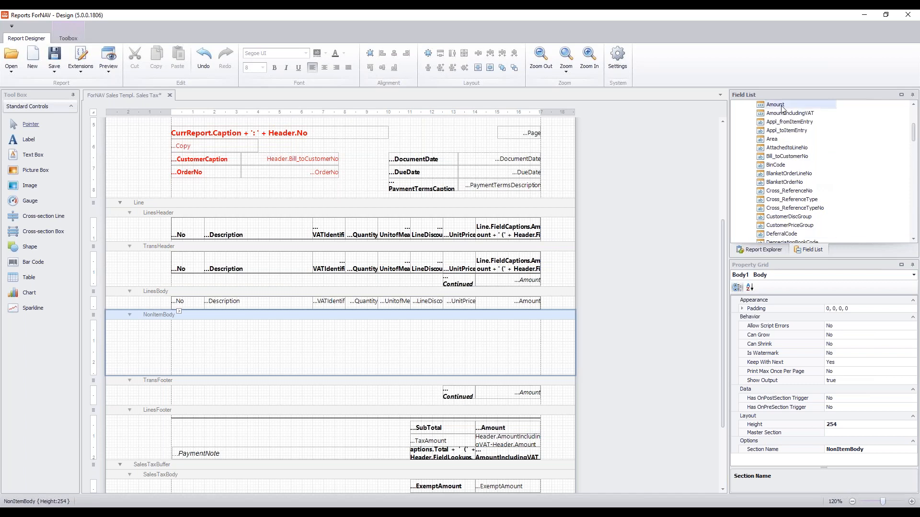
drag(780, 107, 508, 327)
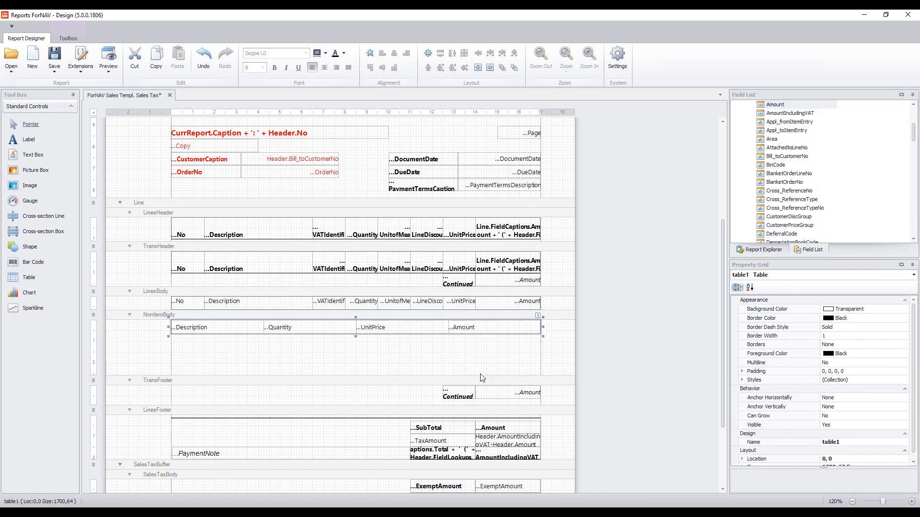
drag(480, 374, 458, 335)
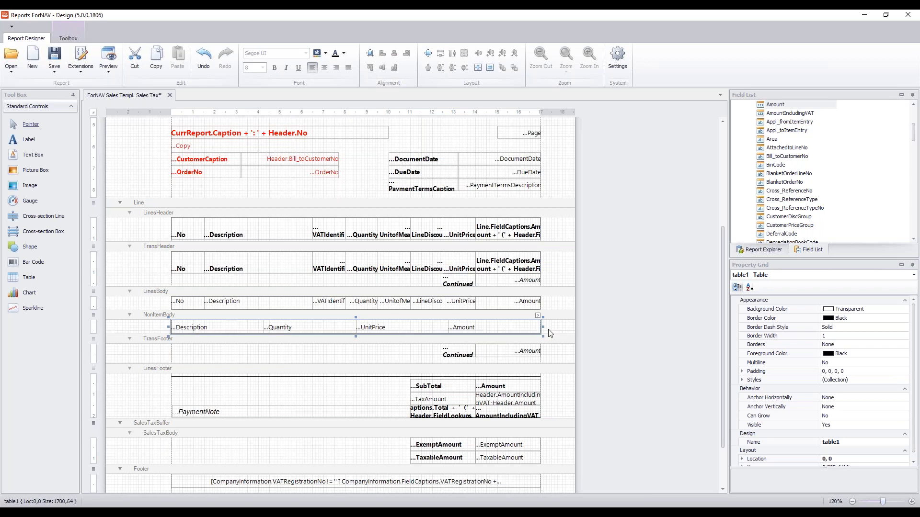
- Resize the NonItemBody table columns so Amount, UnitPrice and Quantity start at the same positions as their LinesHeader columns
click(477, 332)
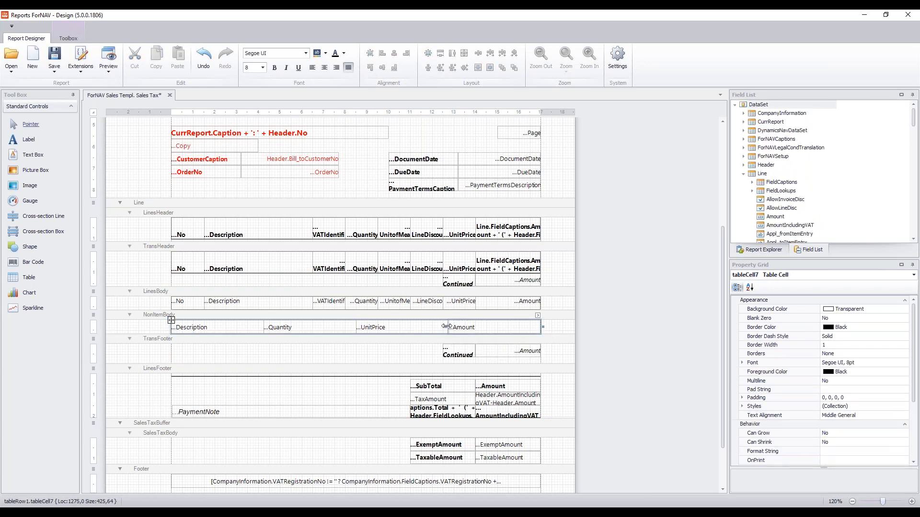
drag(446, 327, 473, 328)
click(377, 329)
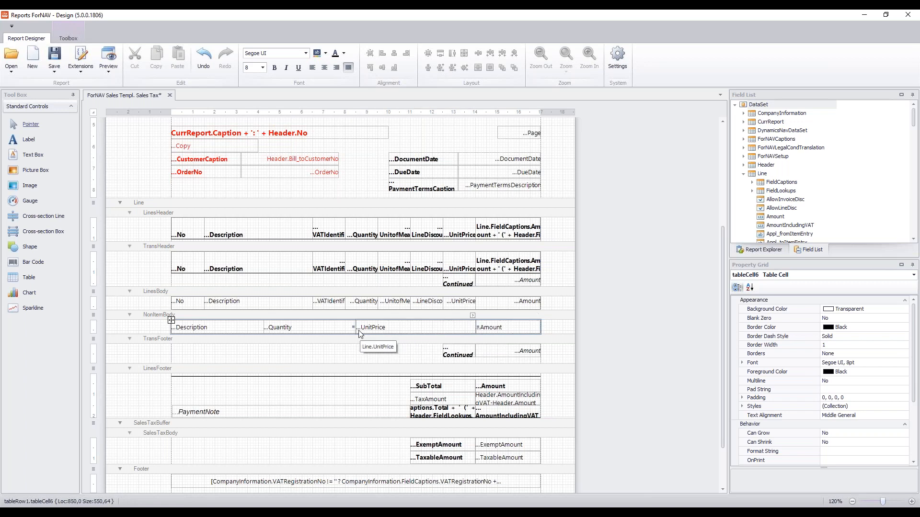
drag(355, 327, 443, 325)
click(288, 328)
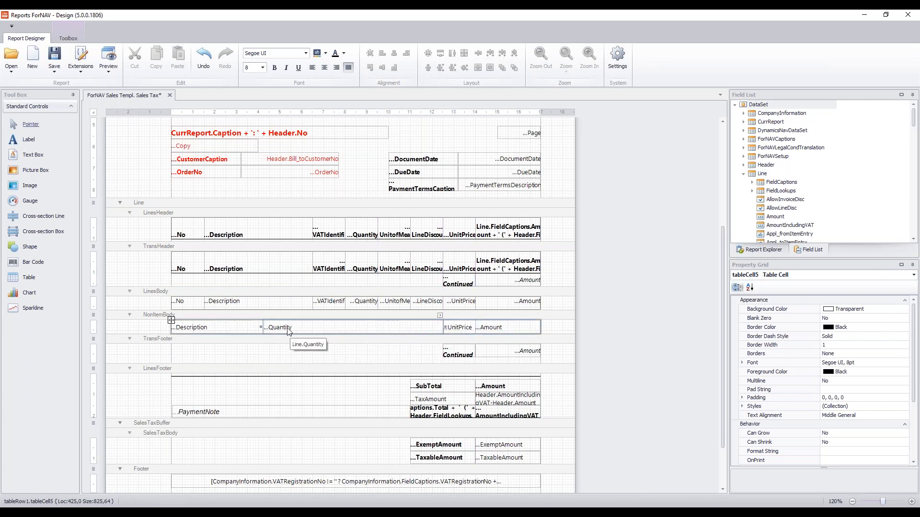
drag(263, 327, 344, 327)
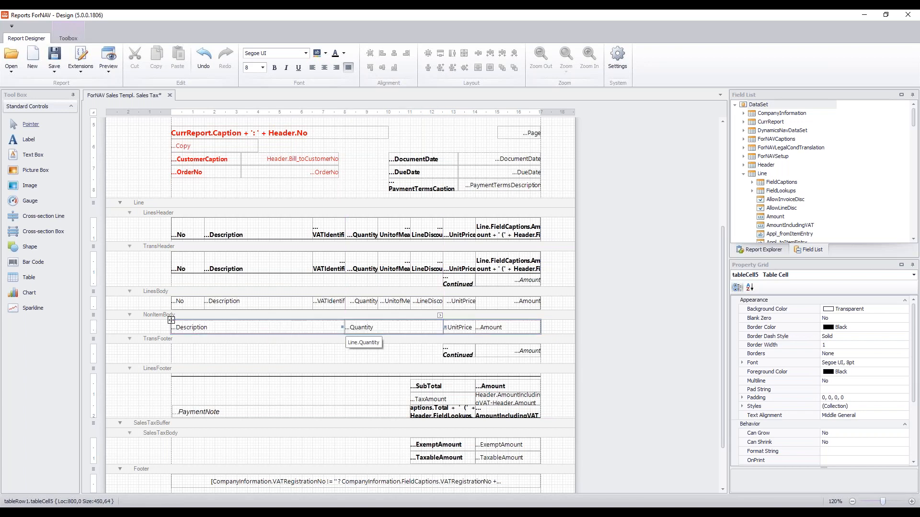
- Save the report, preview it in Business Central for the first listed sales invoice, and review the generated PDF's invoice lines
click(54, 57)
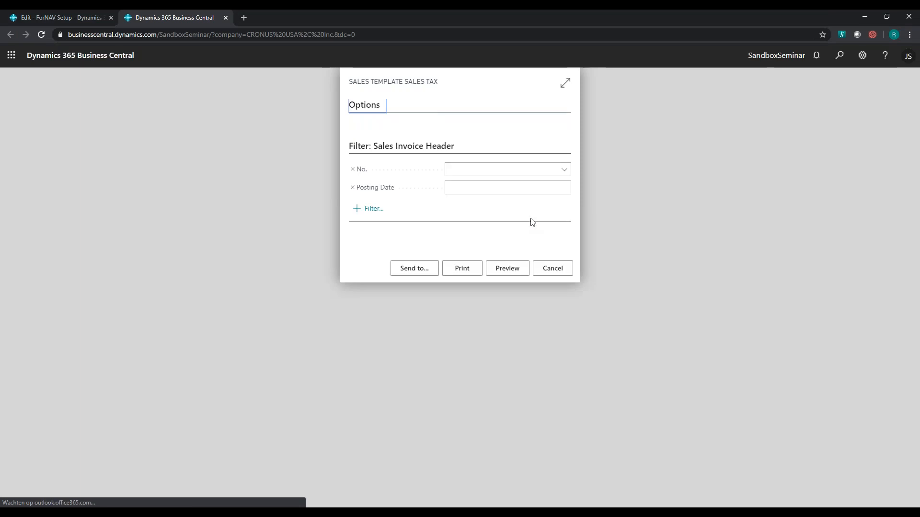
click(564, 169)
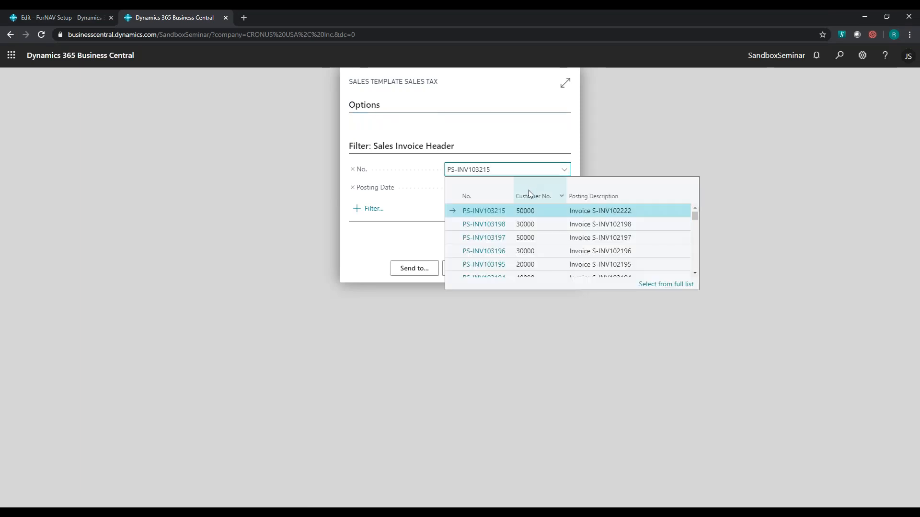
click(506, 273)
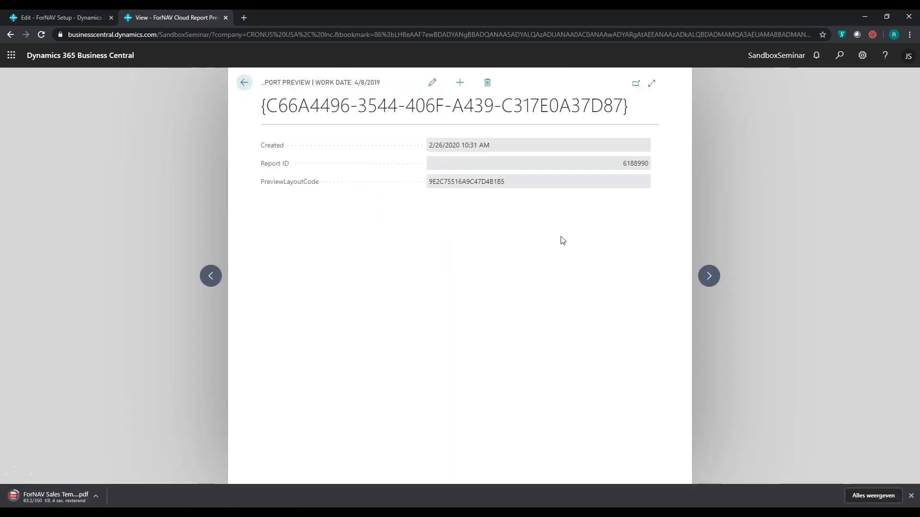
click(48, 499)
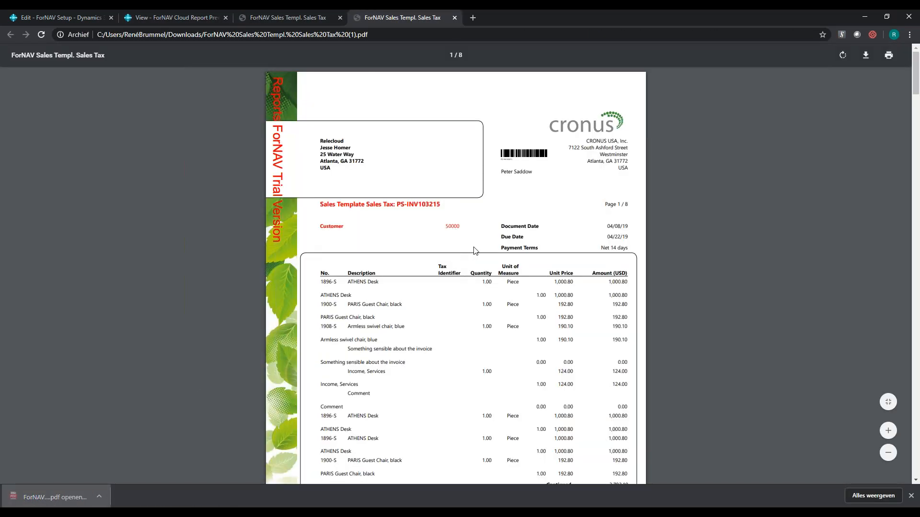
scroll(476, 250, down, 1)
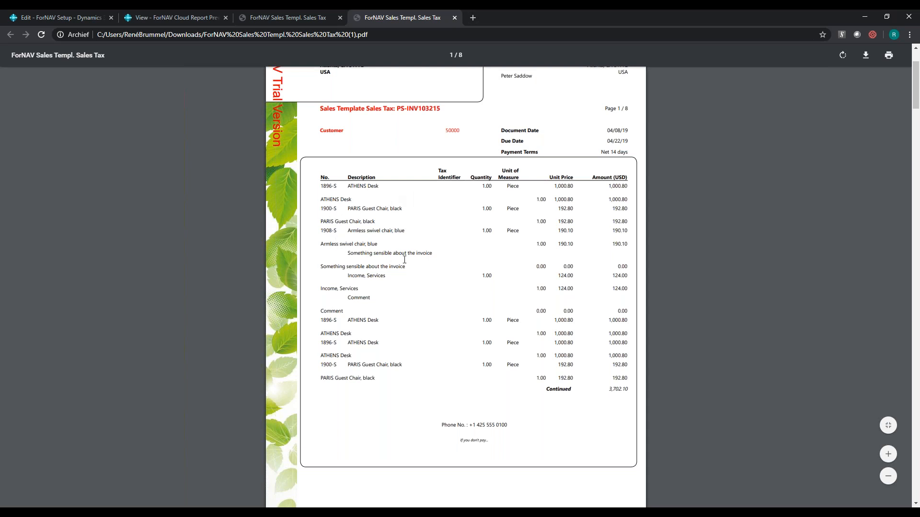
- Close the PDF and report preview tabs and switch back to the Reports ForNAV designer
key(ctrl+w)
key(ctrl+w)
key(ctrl+w)
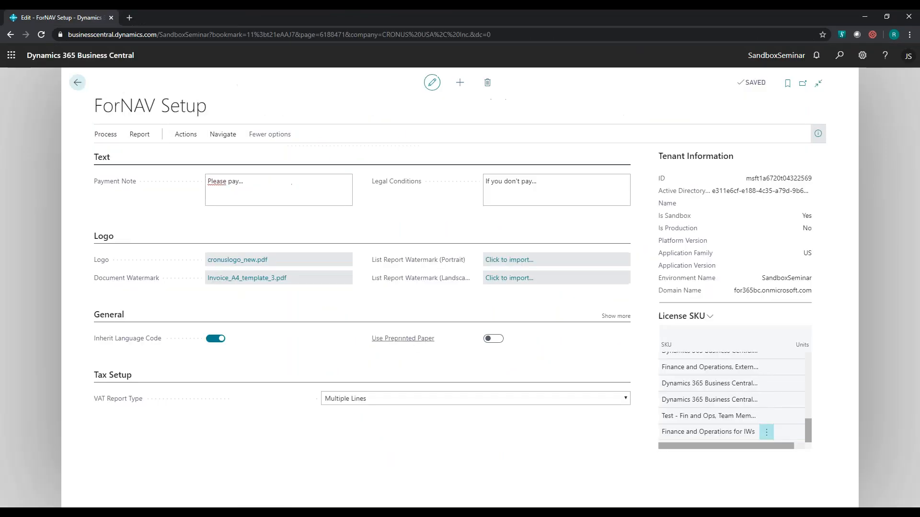
click(495, 513)
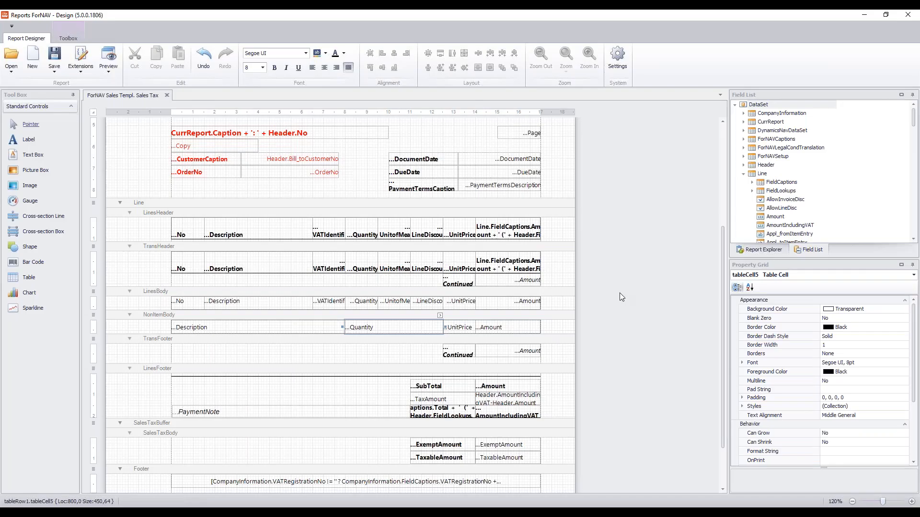
- Examine the Show Output property of the LinesBody section and of the report caption text box
click(452, 298)
click(841, 380)
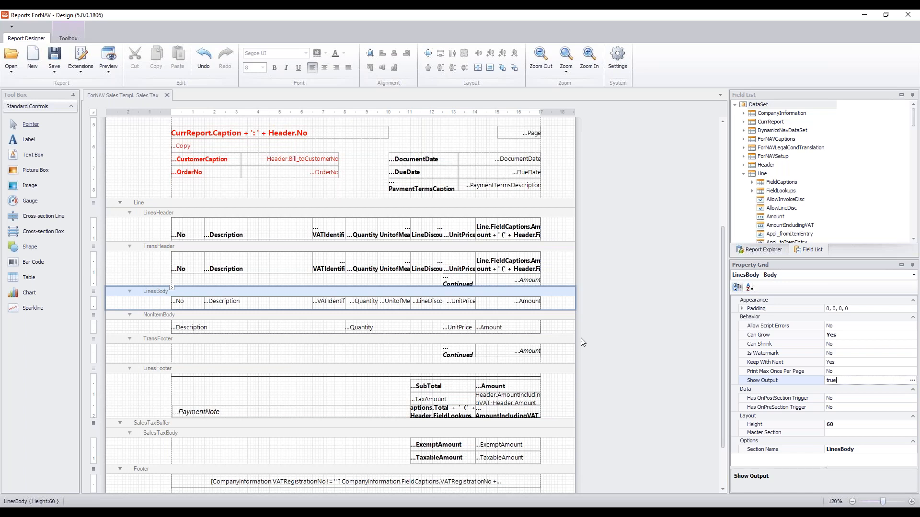
click(378, 137)
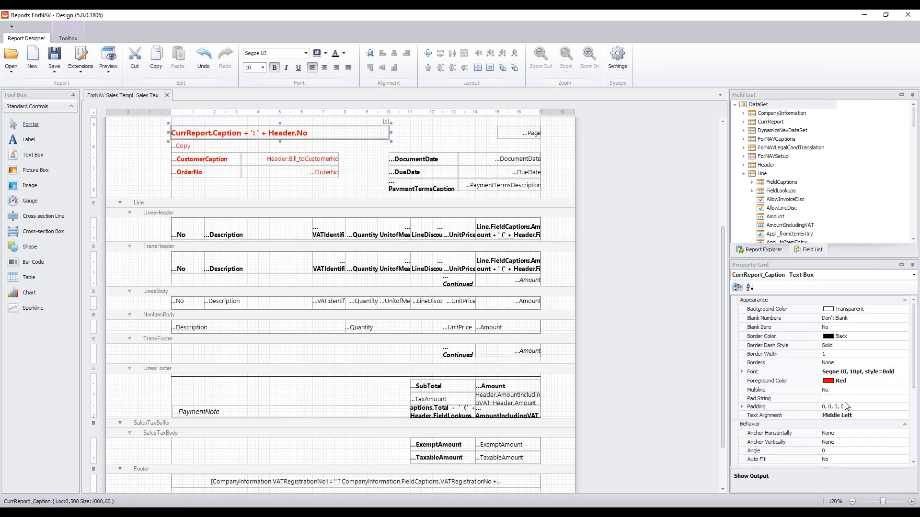
scroll(848, 424, down, 5)
click(862, 370)
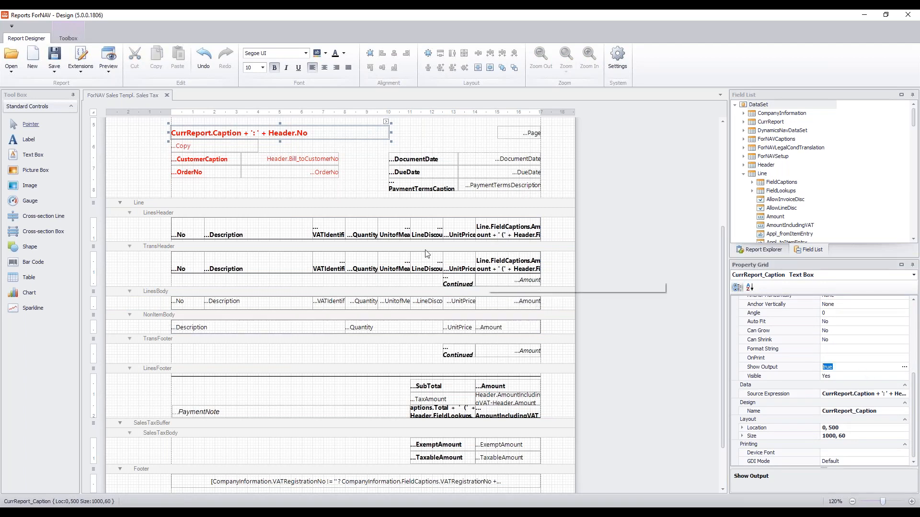
- Set the LinesBody section's Show Output expression to Line.Type == 'Item'
click(194, 293)
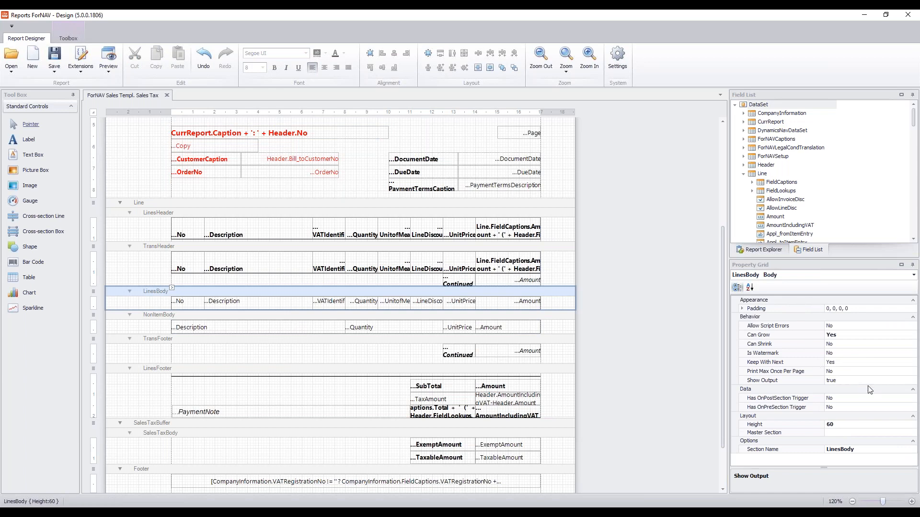
click(887, 383)
click(913, 381)
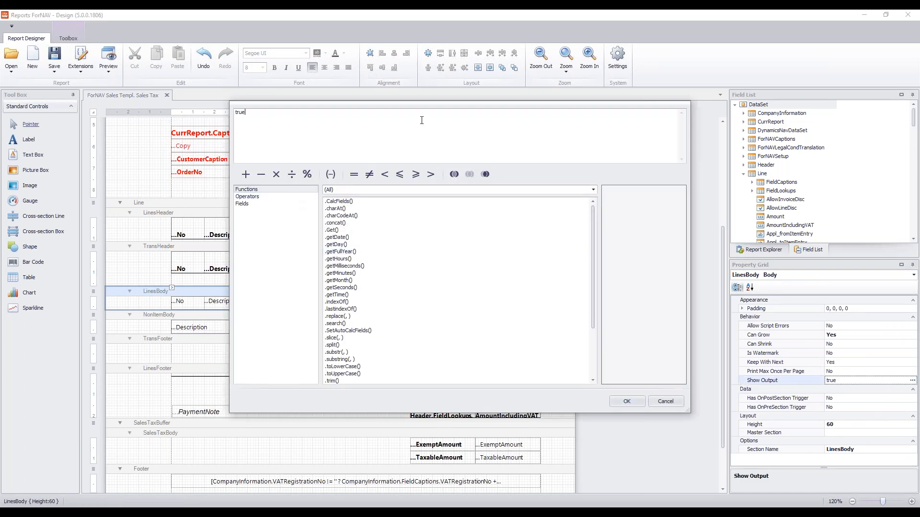
drag(366, 113, 216, 119)
click(245, 206)
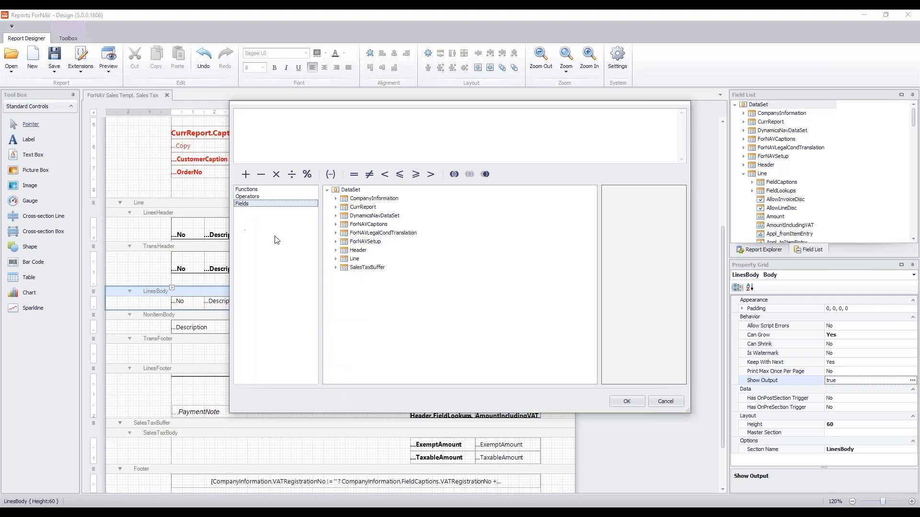
click(335, 259)
click(367, 337)
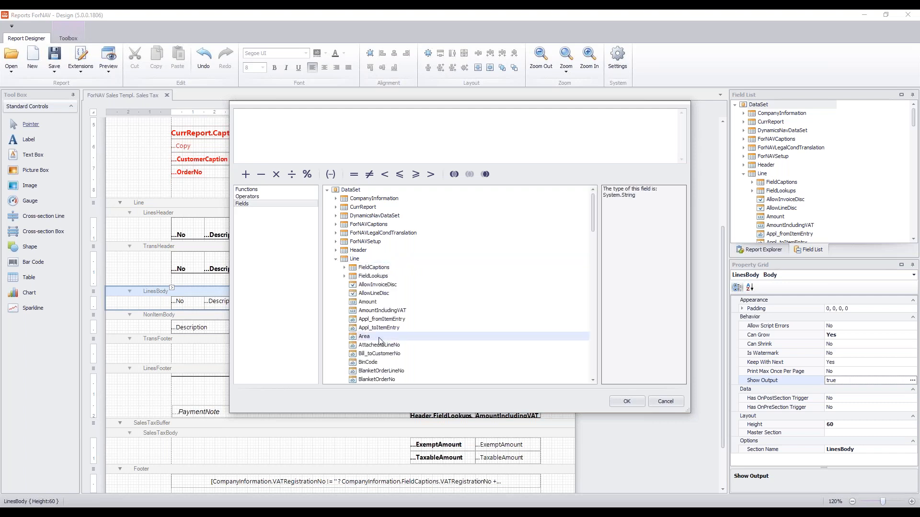
text(ty)
double_click(361, 251)
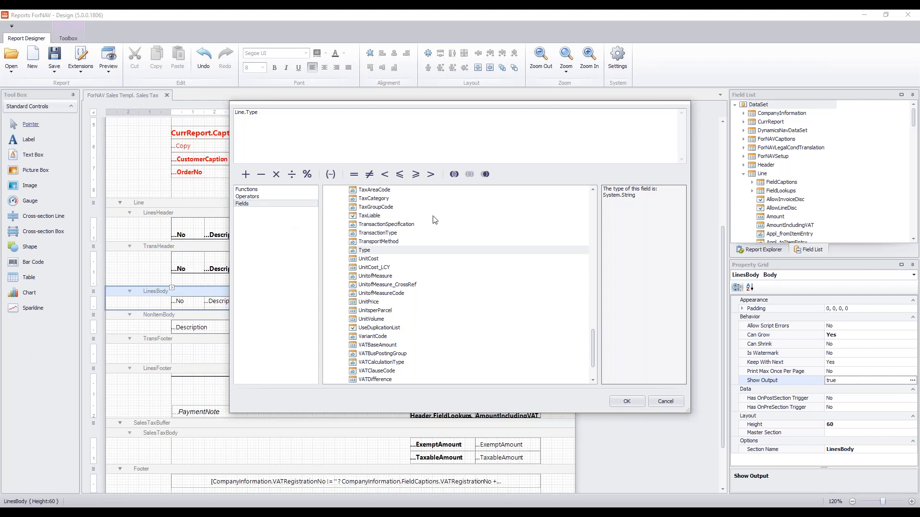
click(354, 174)
click(634, 401)
- Set the NonItemBody section's Show Output expression to Line.Type != 'Item'
click(540, 321)
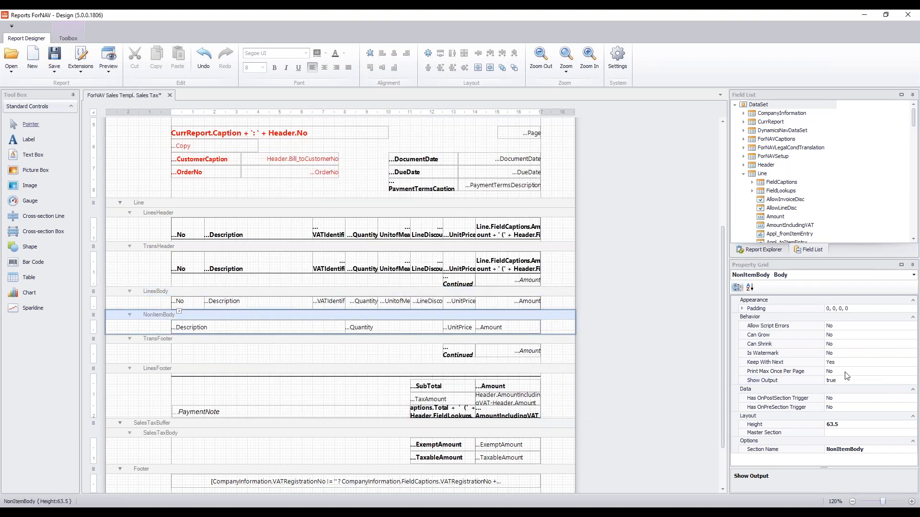
click(860, 384)
click(912, 381)
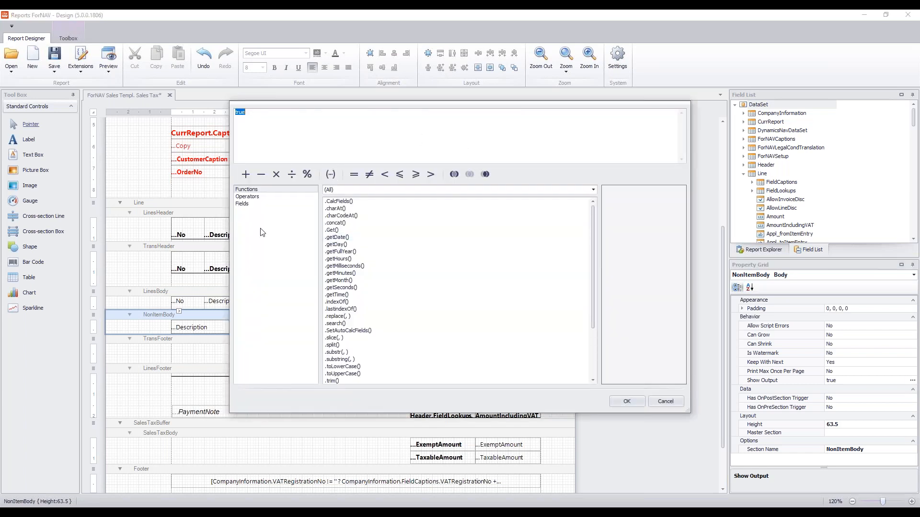
click(245, 204)
click(338, 261)
click(370, 285)
text(ty)
double_click(365, 250)
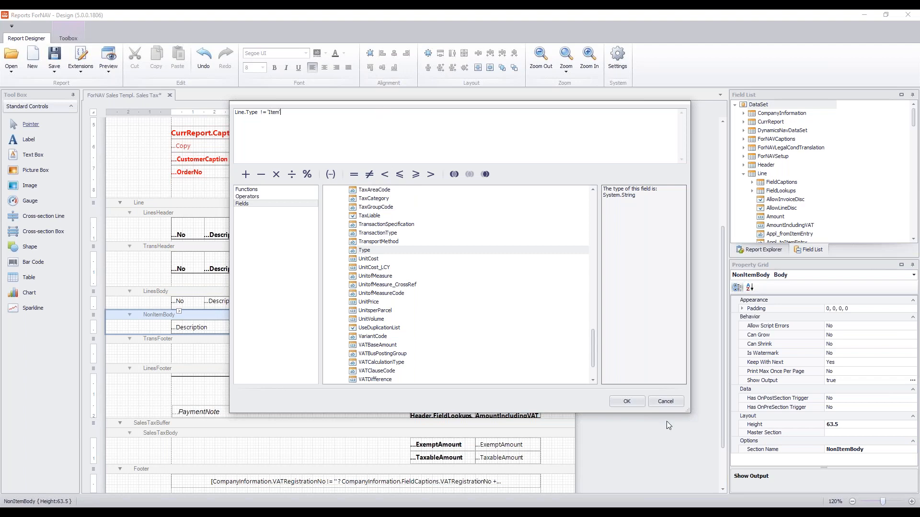
click(628, 402)
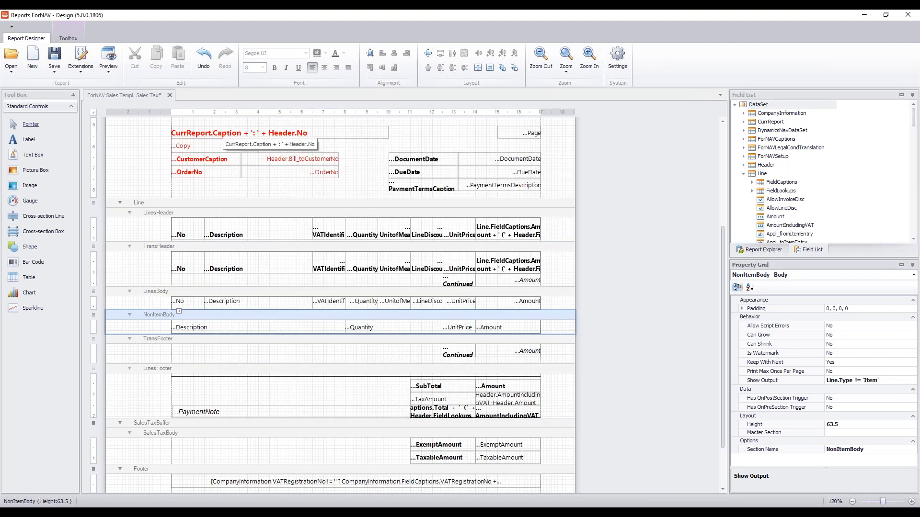
- Preview the report in Business Central for the first listed sales invoice, and review the item and non-item lines in the generated PDF
click(116, 62)
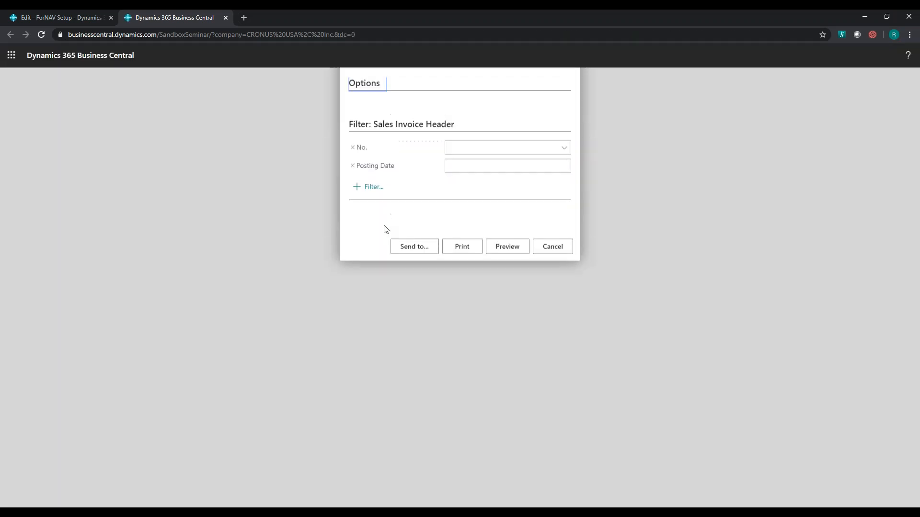
click(540, 171)
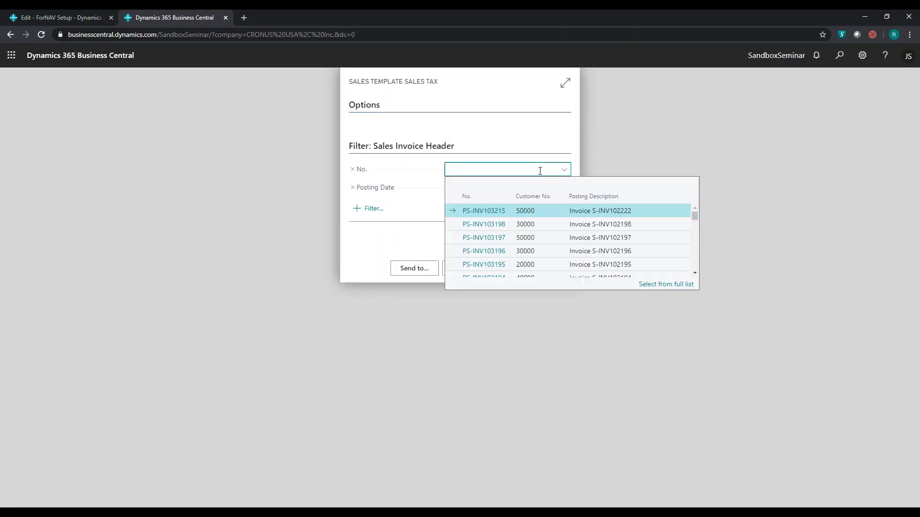
text(PS-INV103215)
key(Tab)
click(508, 271)
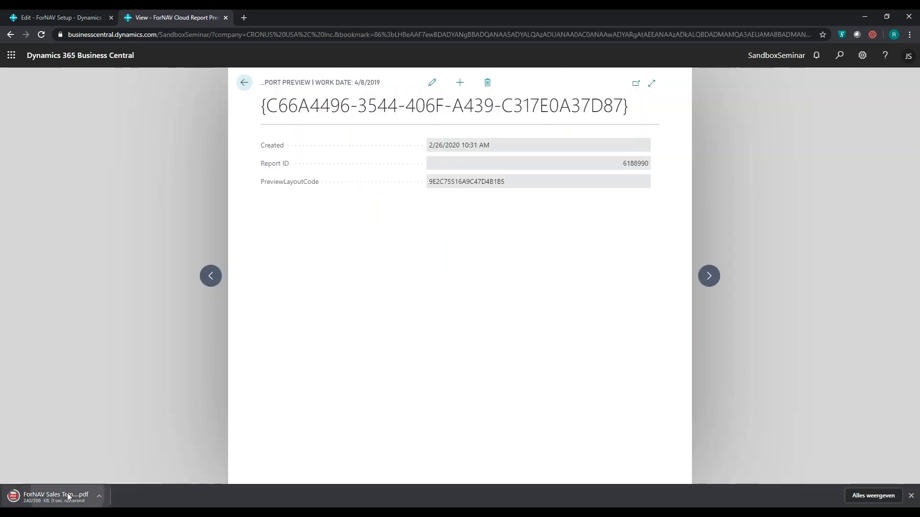
click(67, 492)
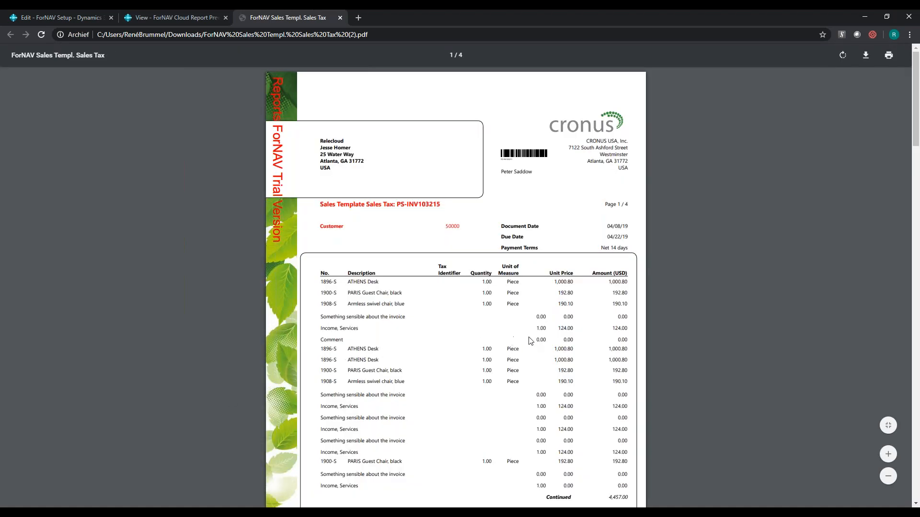
scroll(530, 340, down, 2)
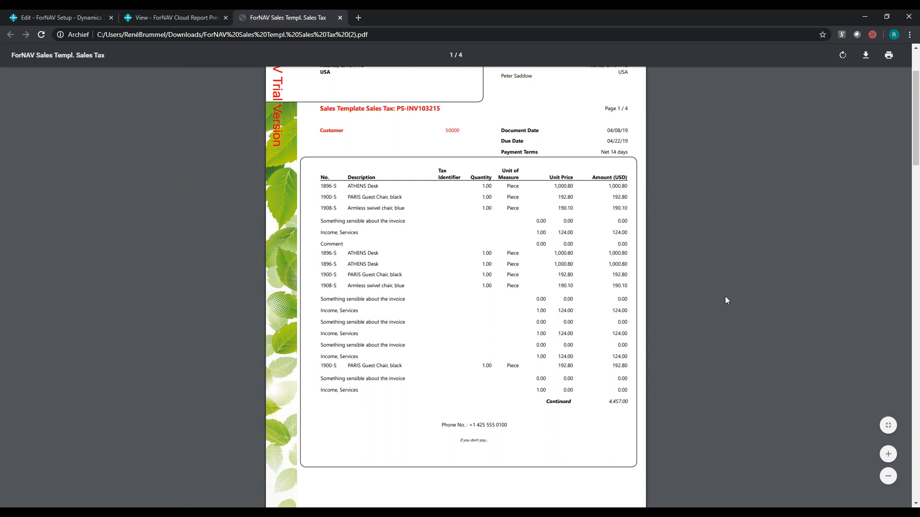
- Close the PDF and report preview tabs and switch back to the Reports ForNAV designer
key(ctrl+w)
key(ctrl+w)
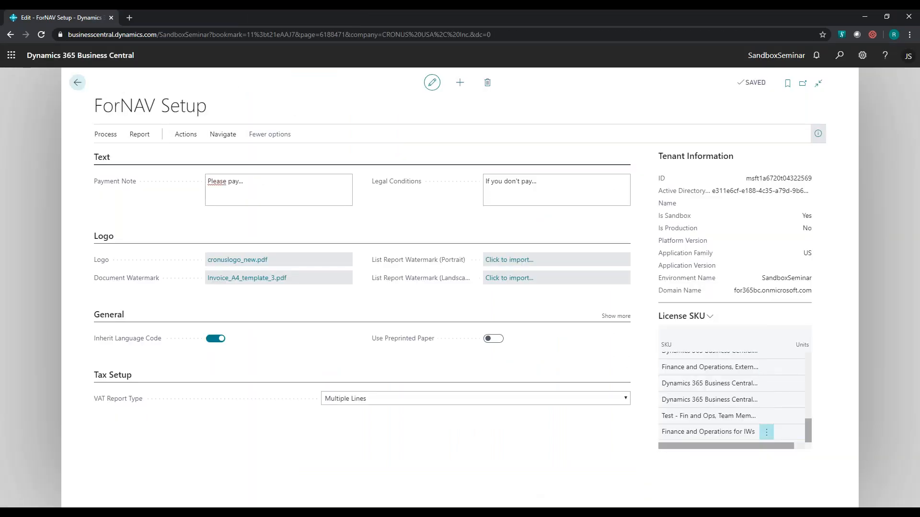
click(493, 512)
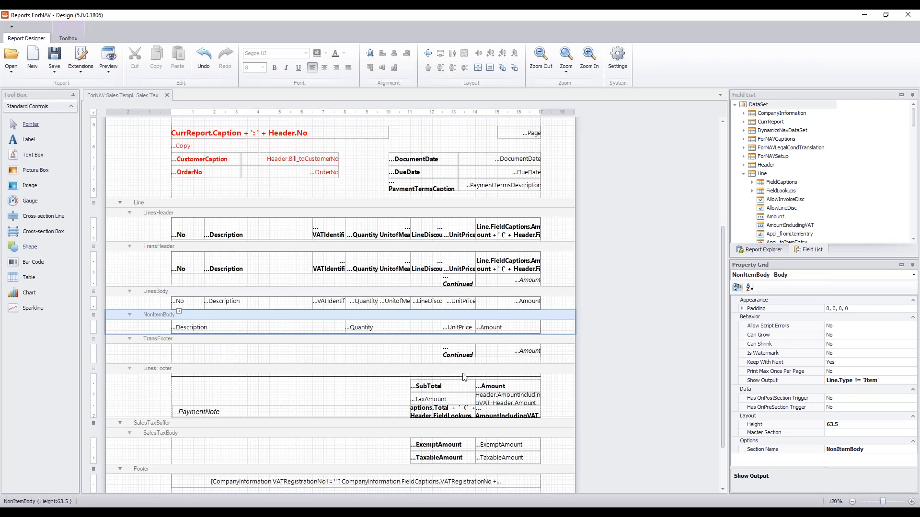
- Set Blank Zero to Yes for the Quantity cell in the NonItemBody table
click(402, 329)
click(890, 319)
click(904, 318)
click(861, 334)
click(863, 329)
- Set Blank Zero to Yes for the UnitPrice and Amount cells in the NonItemBody table
click(459, 328)
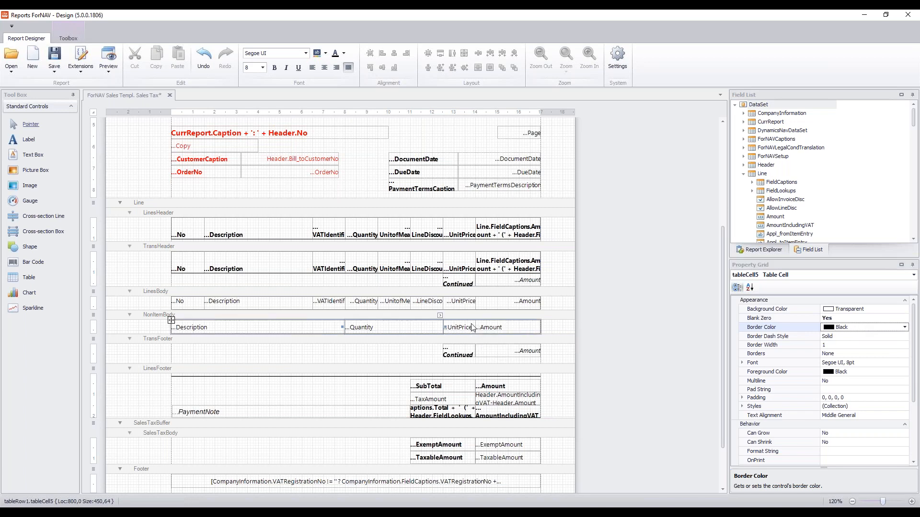
click(886, 320)
click(904, 319)
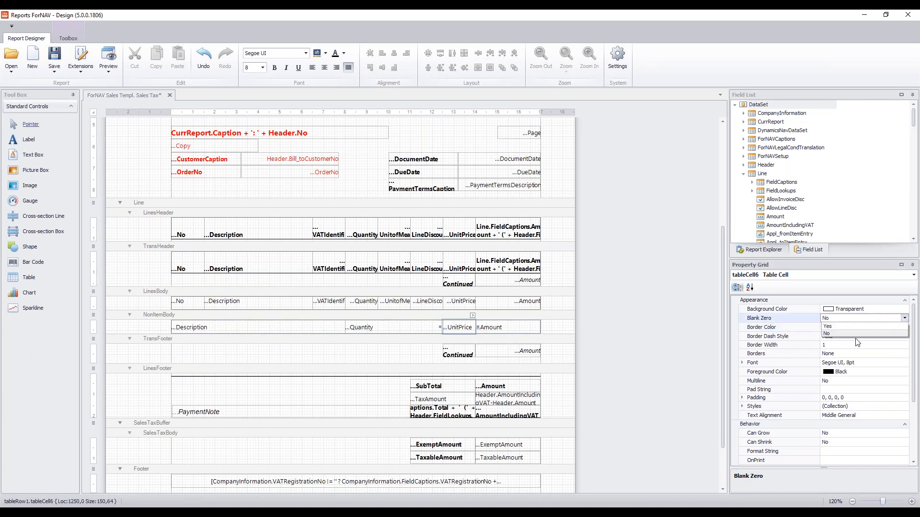
click(873, 334)
click(522, 328)
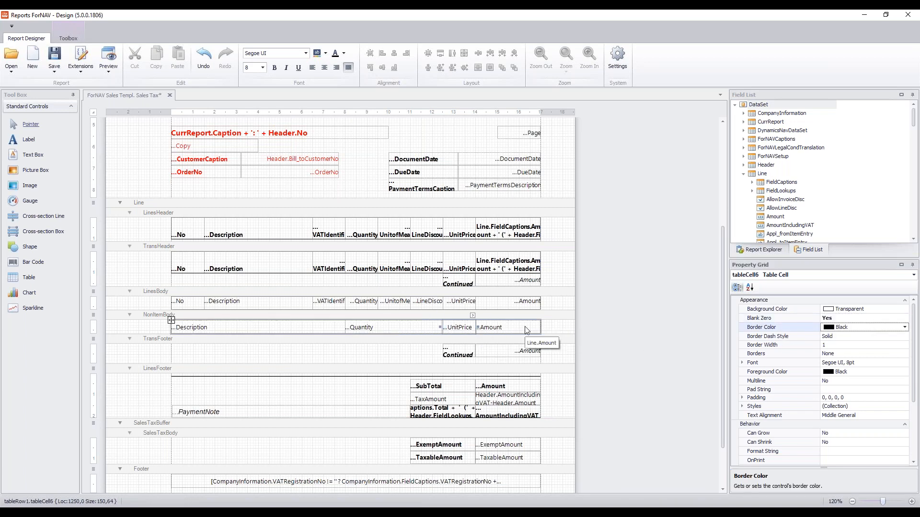
click(887, 319)
click(904, 318)
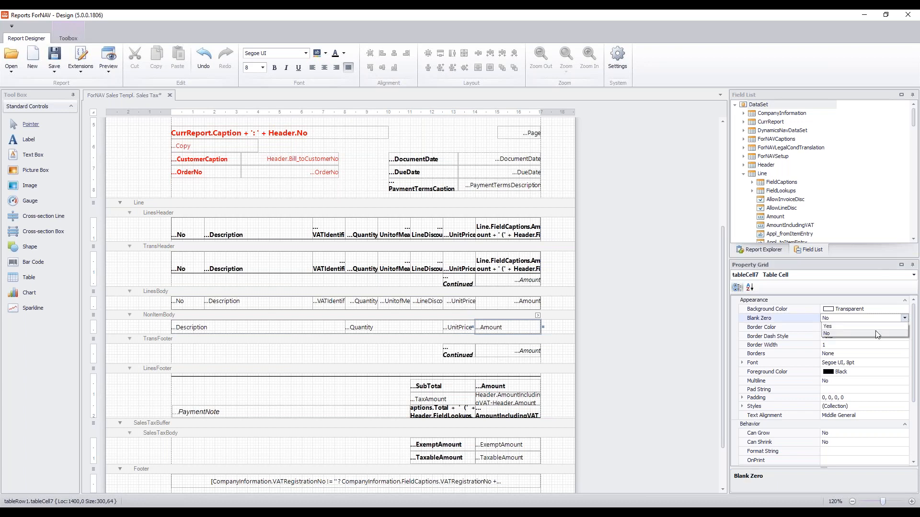
click(873, 326)
- Save the report, preview it for the first listed sales invoice, and check the comment and Income, Services lines in the generated PDF
click(58, 63)
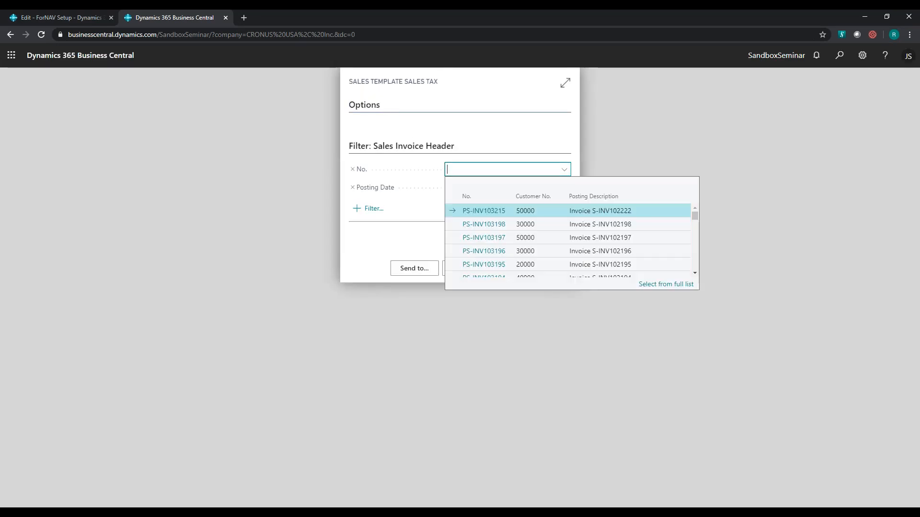
text(PS-INV103215)
click(507, 269)
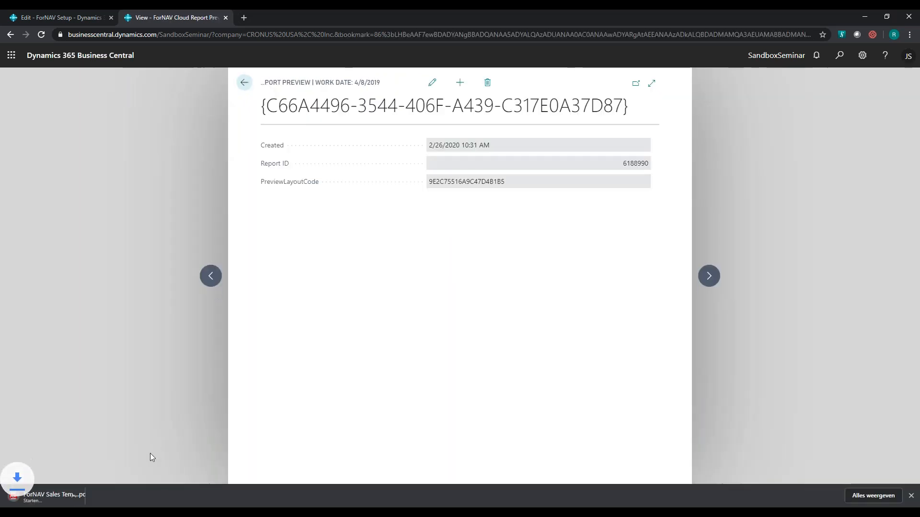
click(60, 492)
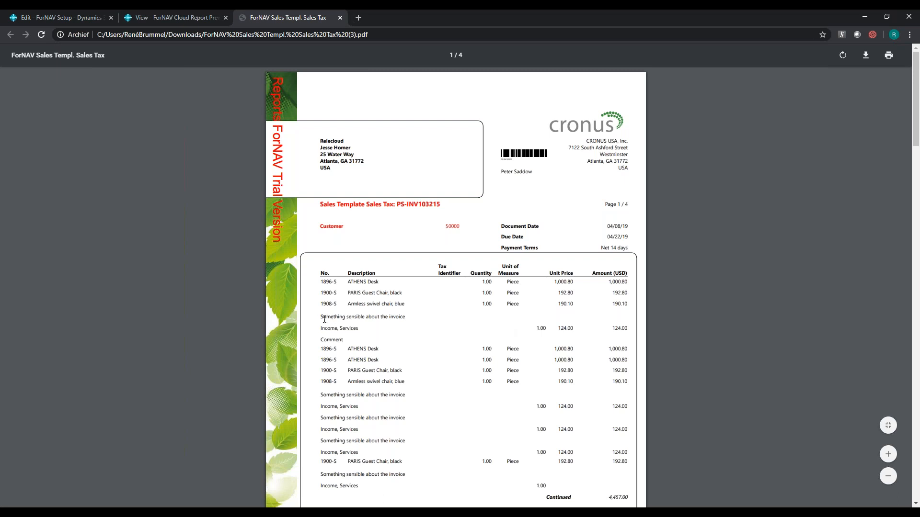
drag(324, 319, 403, 321)
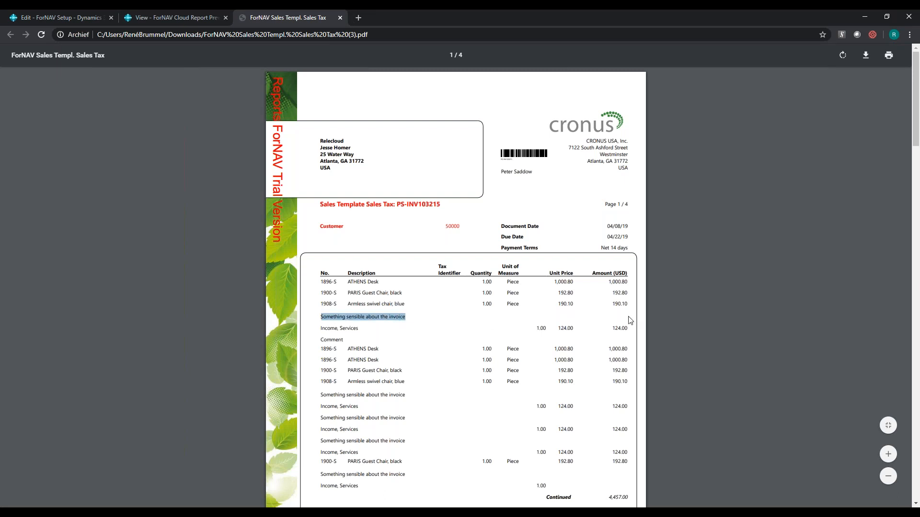
click(324, 329)
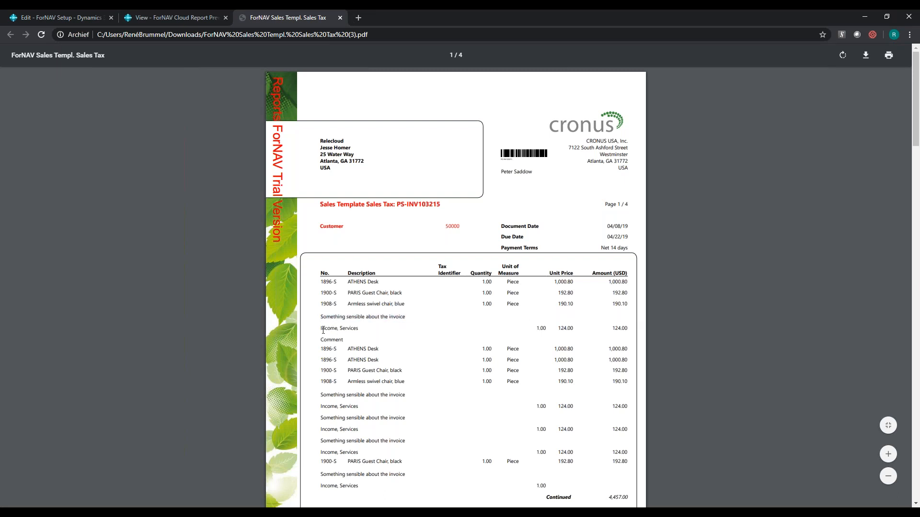
drag(321, 330, 364, 330)
- Close the PDF and preview tabs, return to the Reports ForNAV designer, and check the LinesBody section's Show Output expression
click(341, 17)
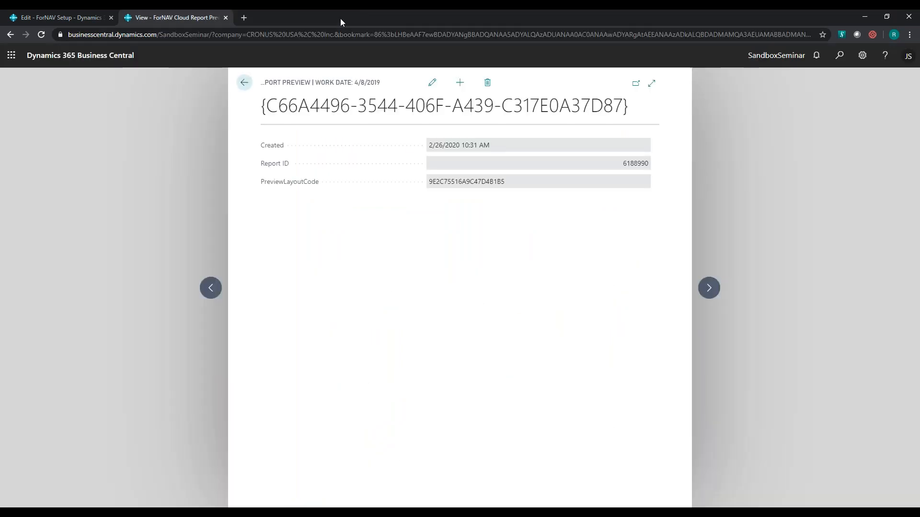
key(ctrl+w)
click(461, 513)
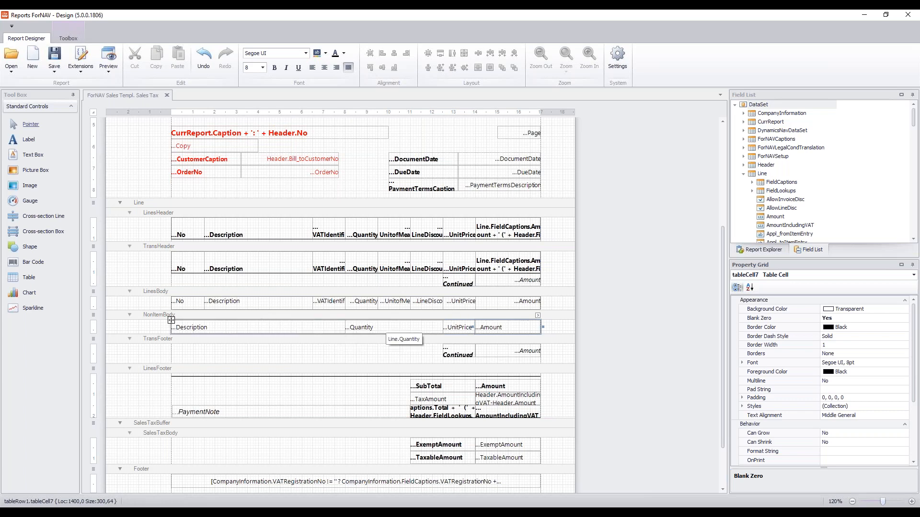
click(572, 305)
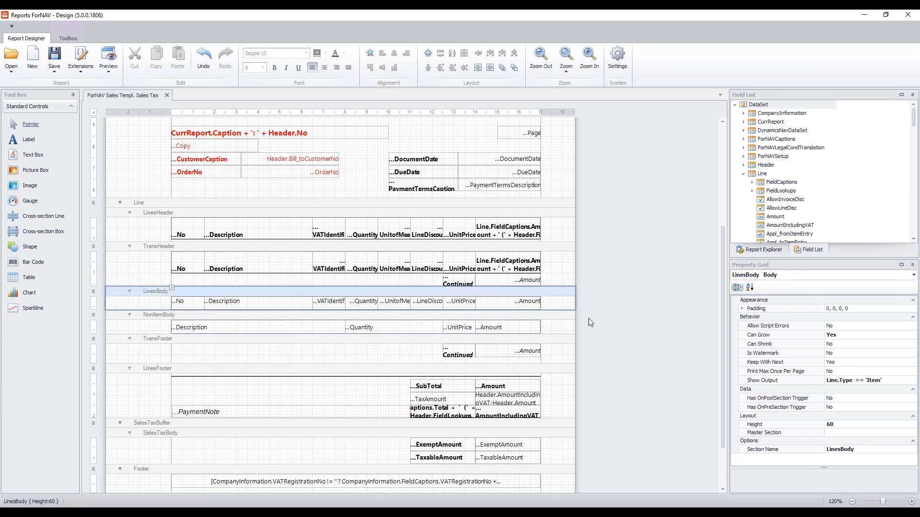
- Examine the FieldLookups available under the Line record, then collapse the Line record with the whole report selected
click(634, 292)
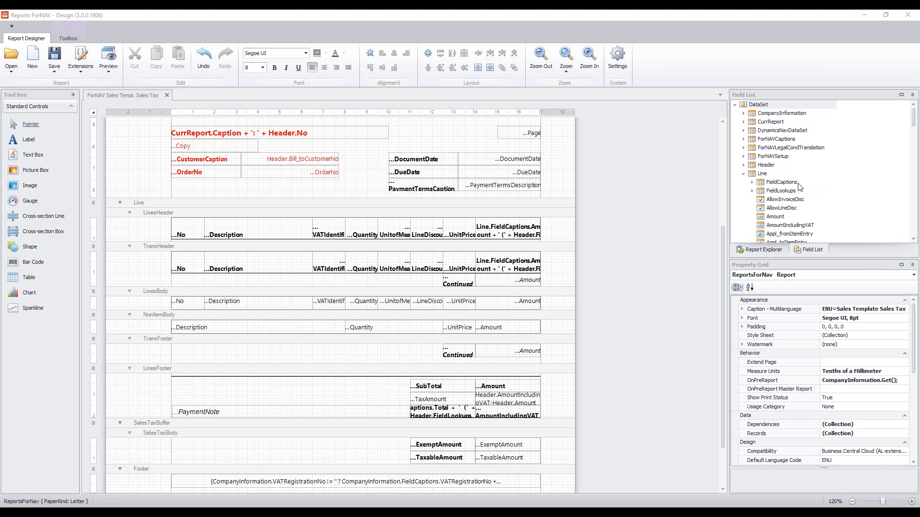
click(753, 191)
scroll(820, 206, down, 1)
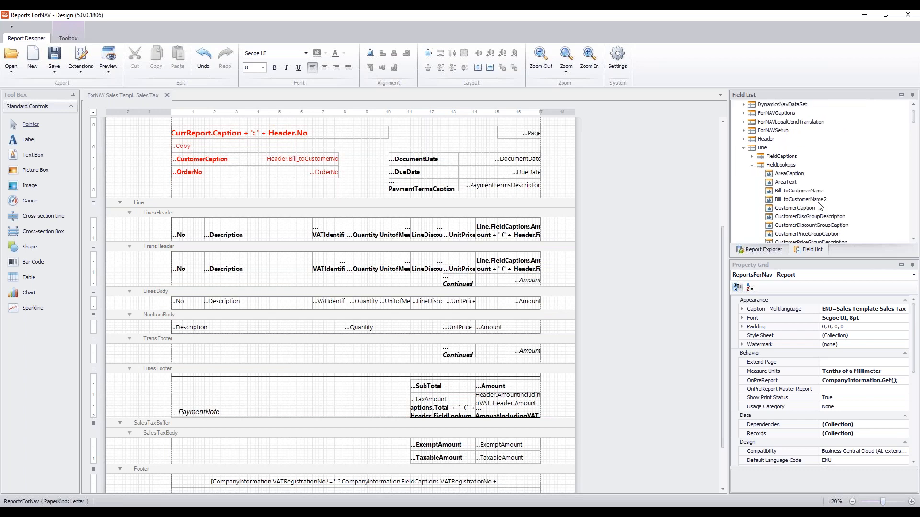
scroll(820, 206, down, 1)
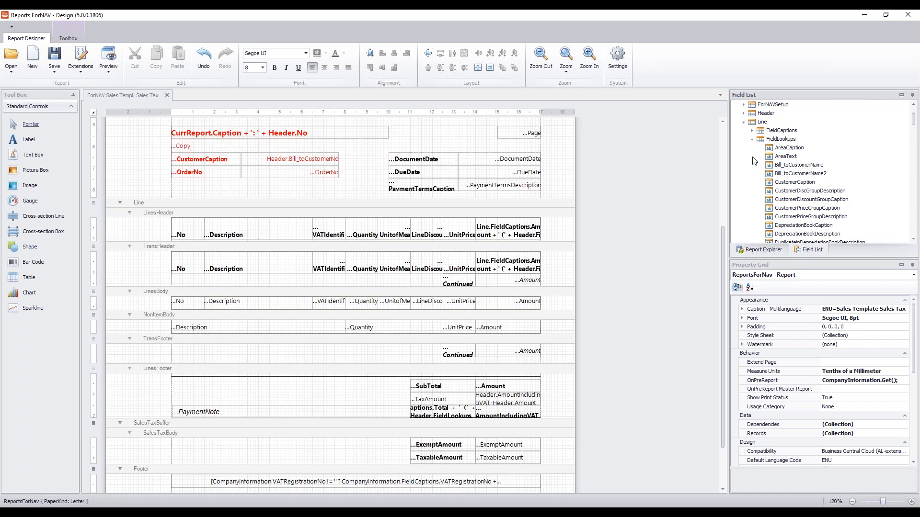
click(752, 139)
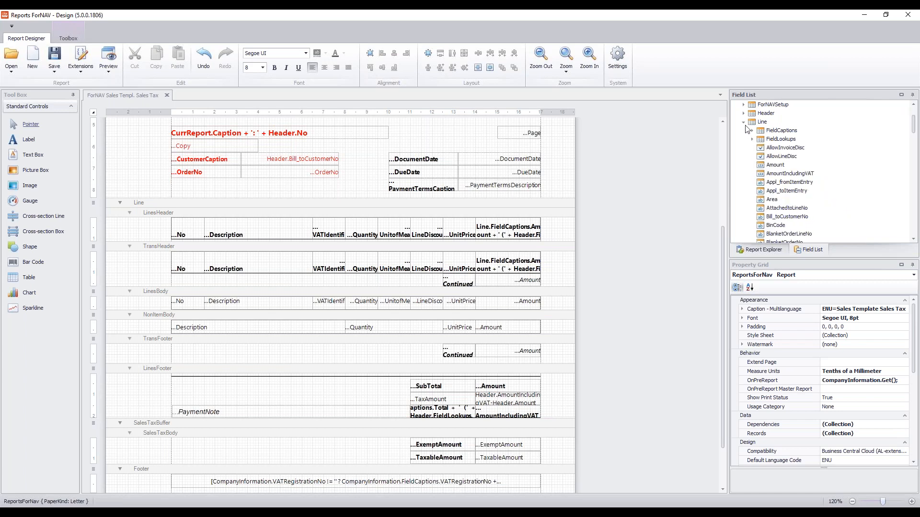
click(744, 124)
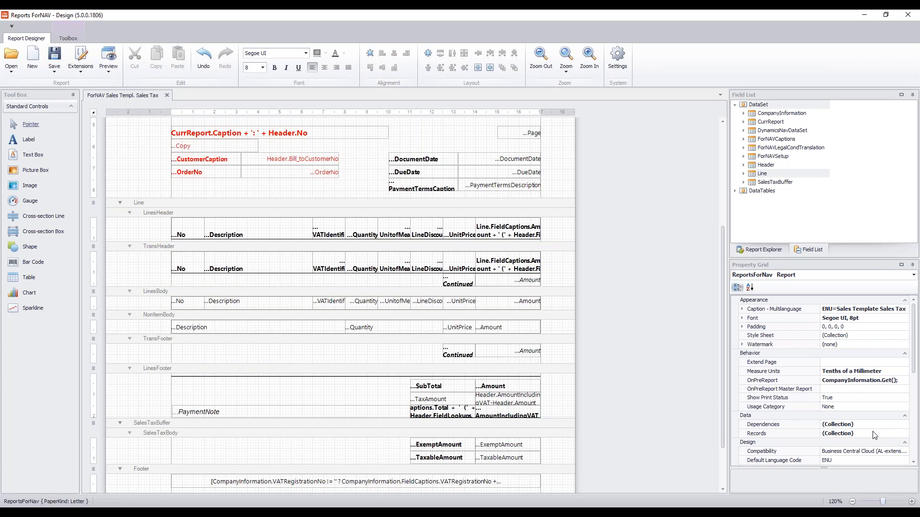
- Add a new record based on the Item table to the report's Records collection
click(886, 435)
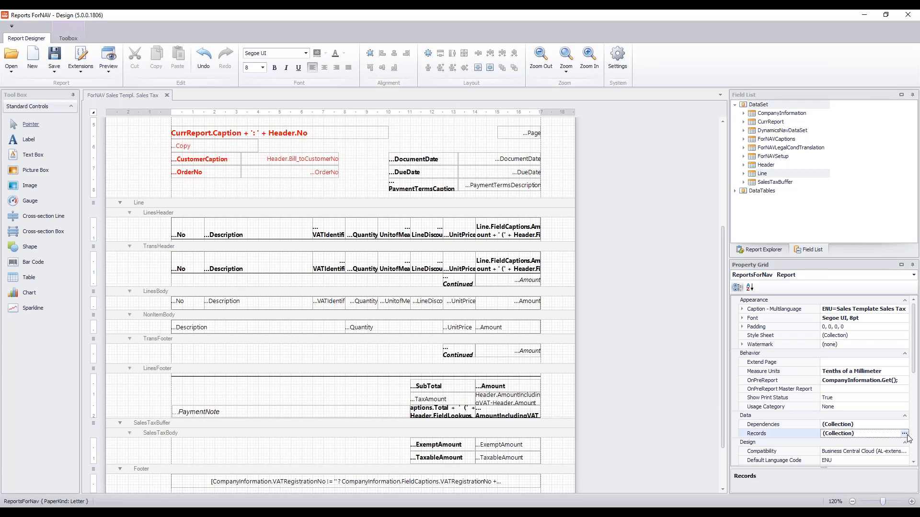
click(904, 434)
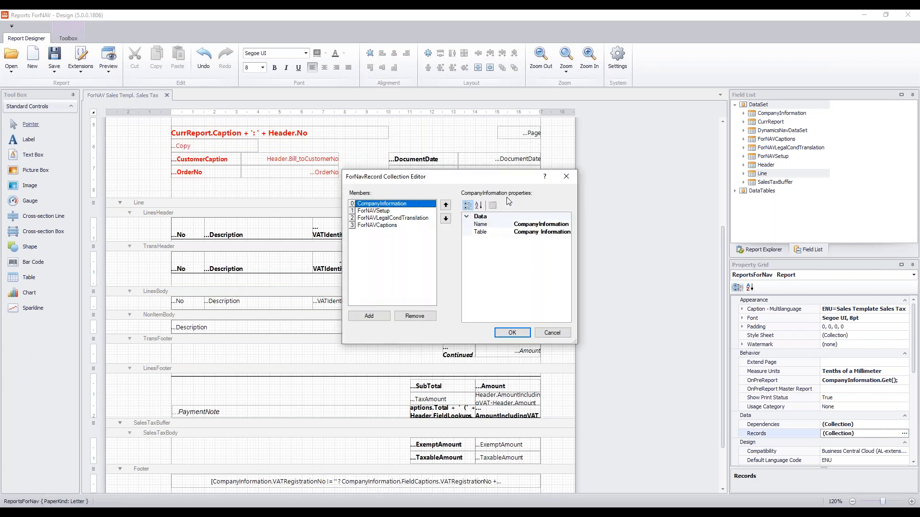
drag(509, 180, 572, 193)
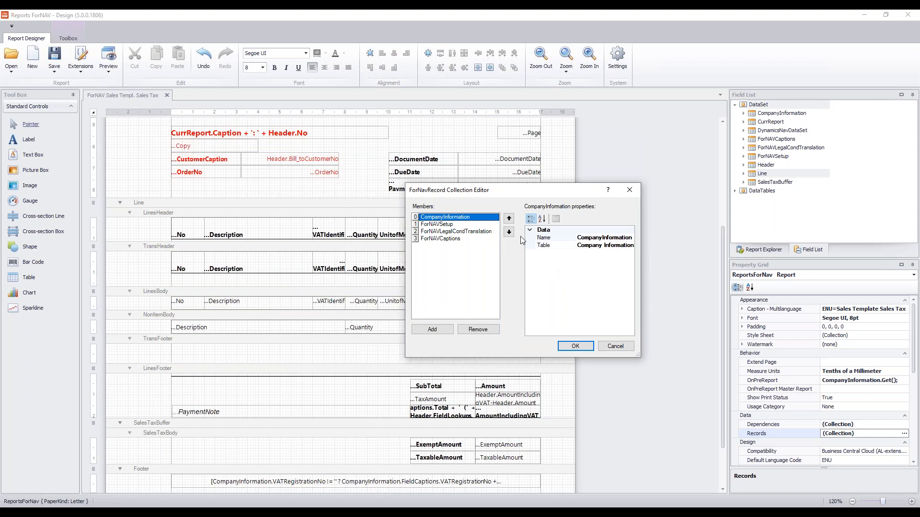
click(439, 330)
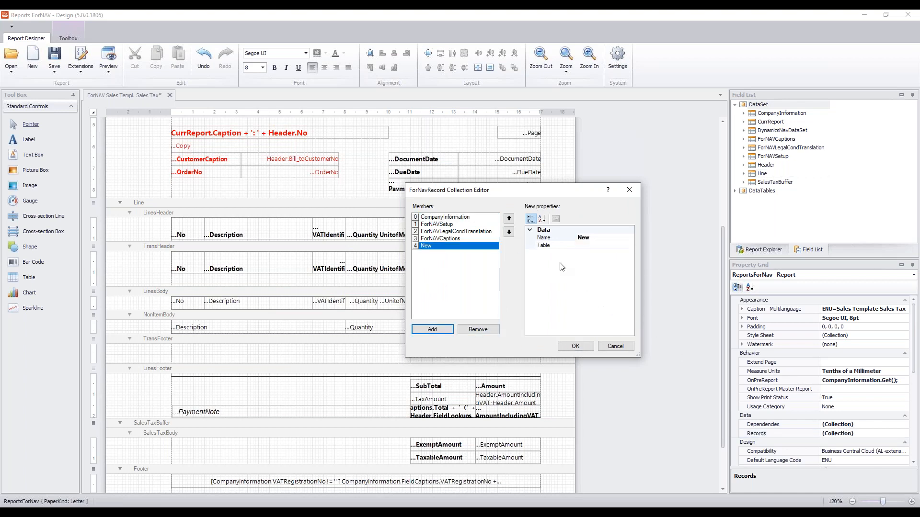
click(587, 246)
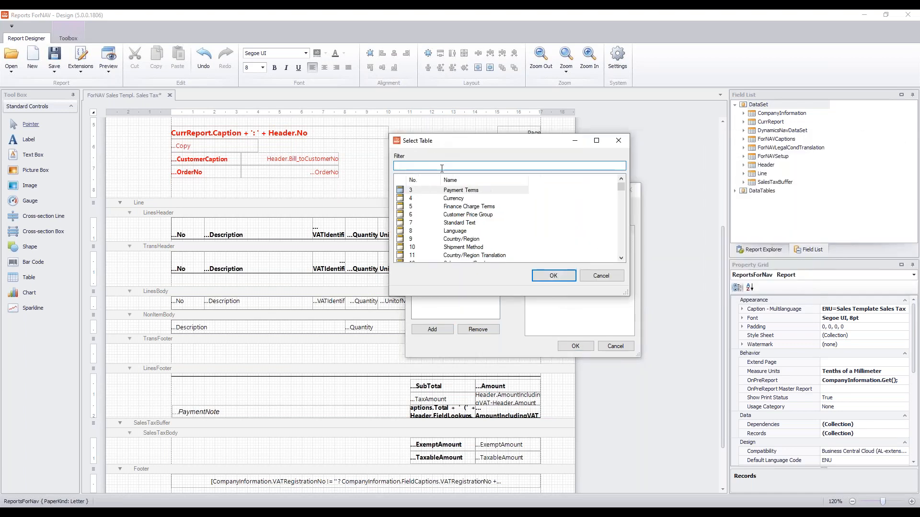
text(item)
click(454, 192)
click(554, 275)
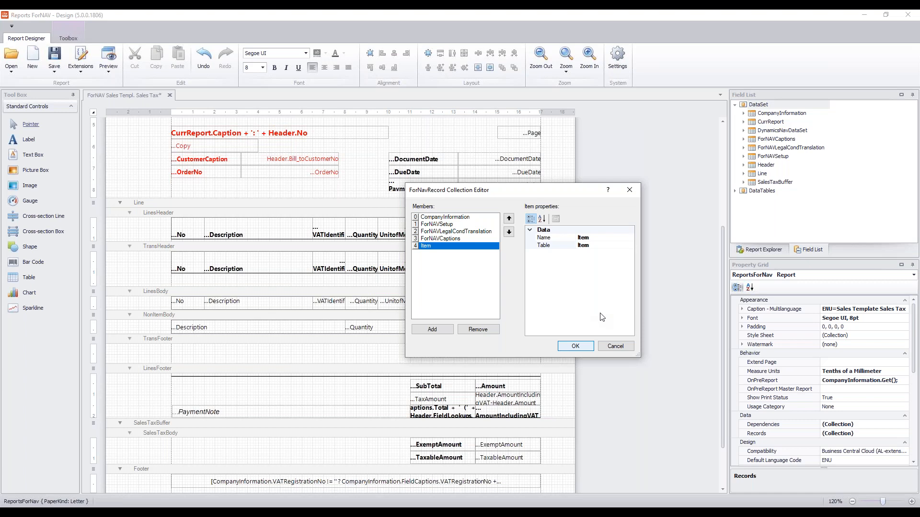
click(585, 347)
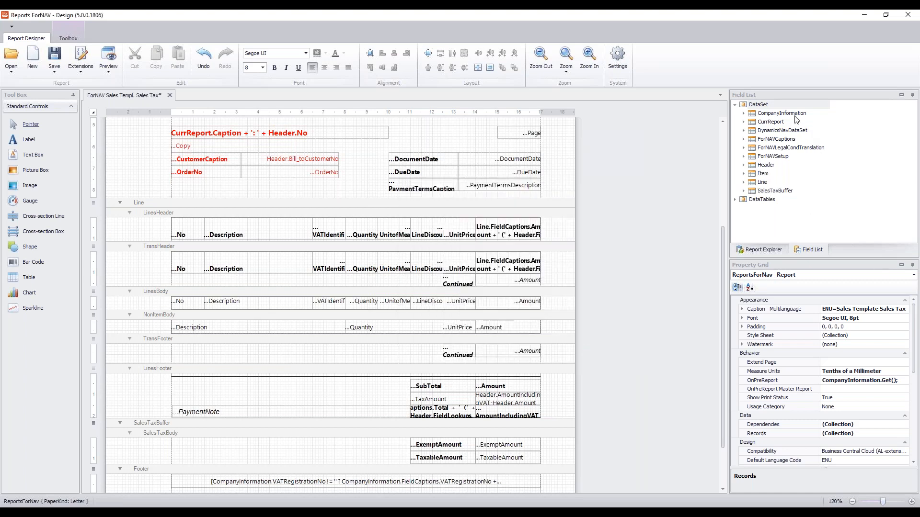
- Replace the unit of measure field in the LinesBody row with BaseUnitofMeasure from the Item record
click(766, 174)
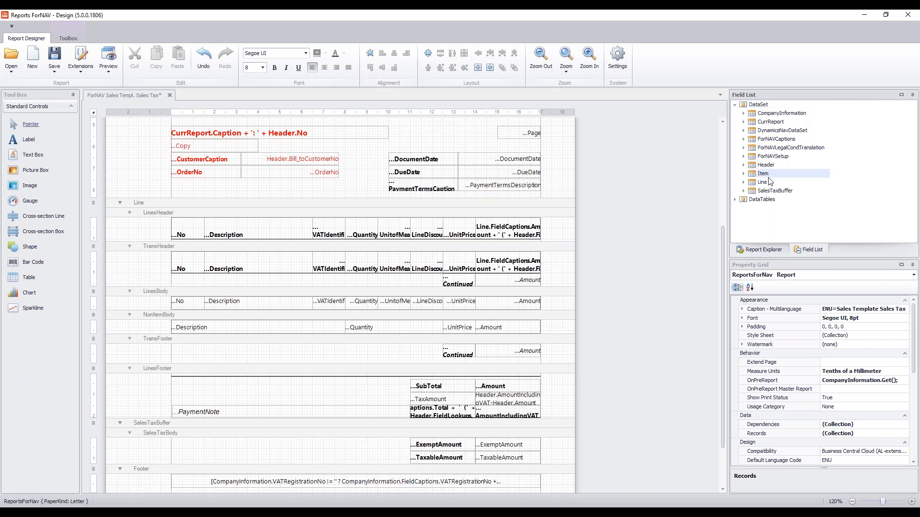
click(745, 174)
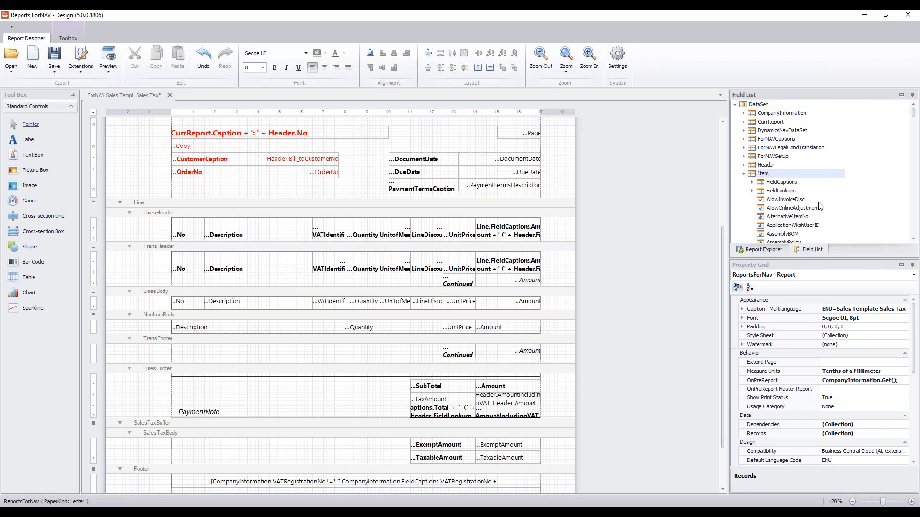
scroll(822, 202, down, 4)
scroll(821, 202, down, 2)
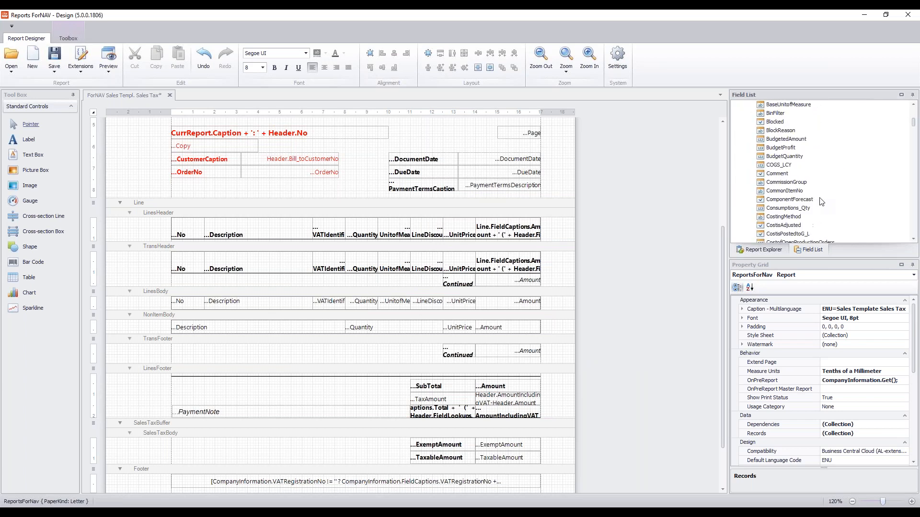
scroll(821, 198, down, 4)
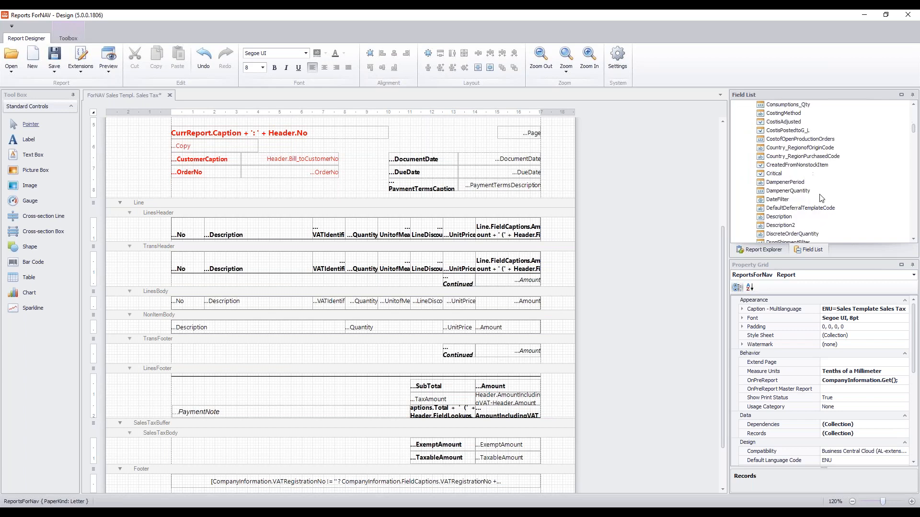
click(799, 191)
key(b)
drag(793, 106, 397, 307)
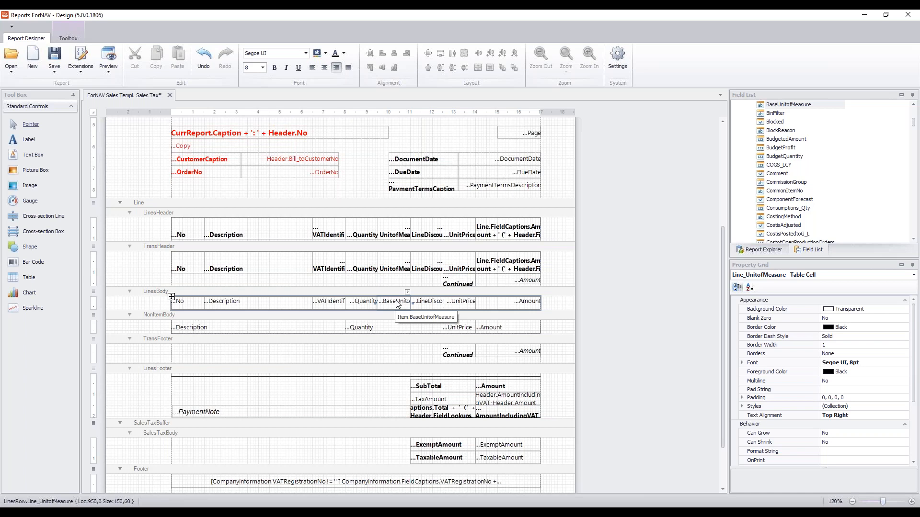
- Replace the unit of measure captions in the LinesHeader and TransHeader rows with the Item record's BaseUnitofMeasure field caption
scroll(783, 194, up, 3)
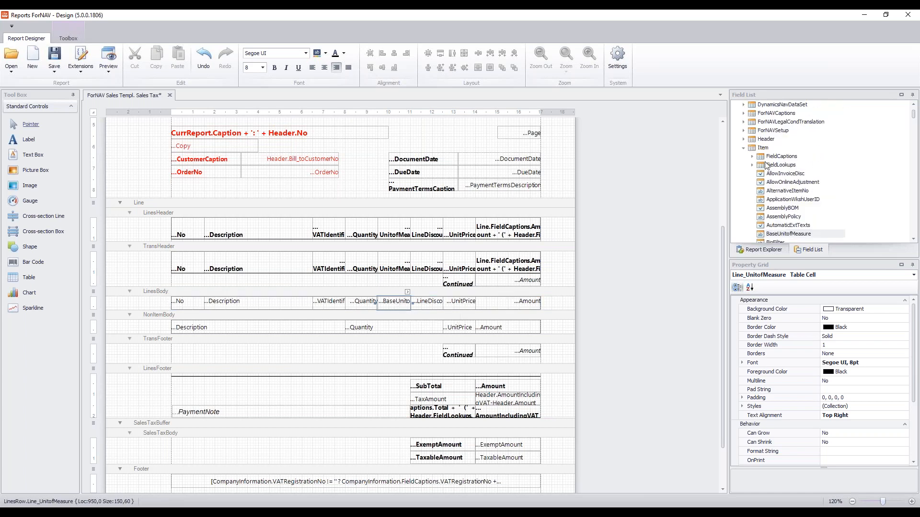
click(753, 157)
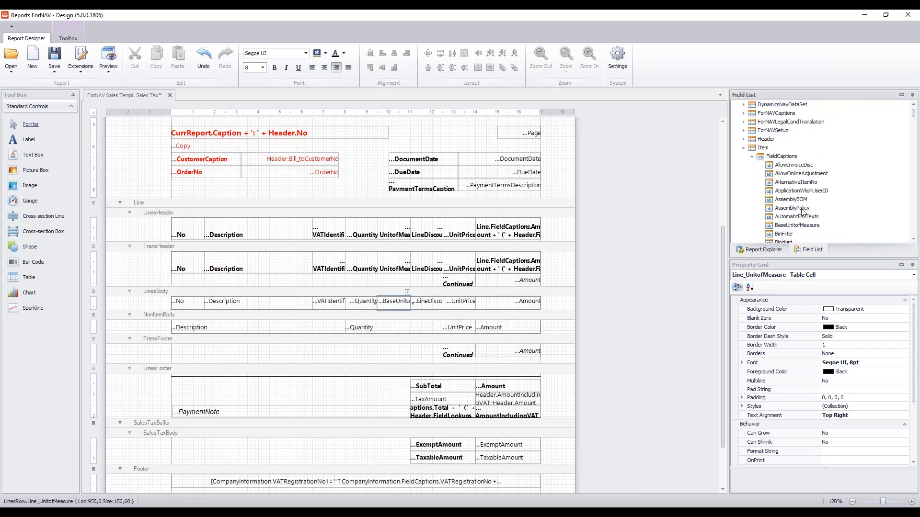
scroll(803, 201, down, 1)
drag(803, 200, 409, 236)
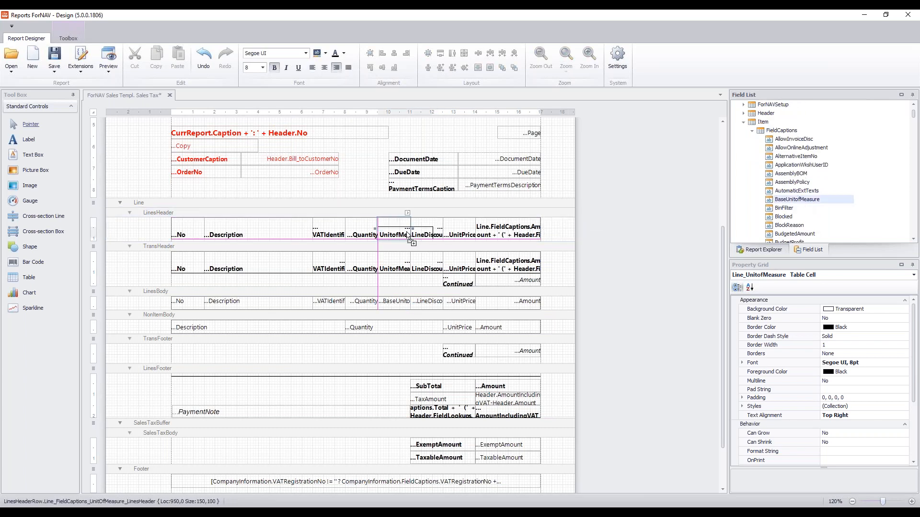
drag(596, 232, 408, 264)
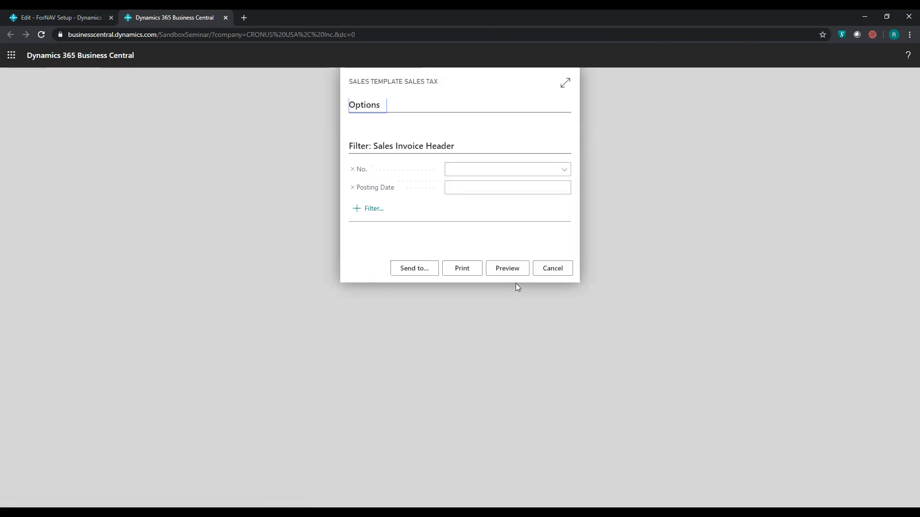
- Preview the report for the first listed sales invoice and check the Base Unit of Measure column in the generated PDF
click(511, 171)
text(PS-INV103215)
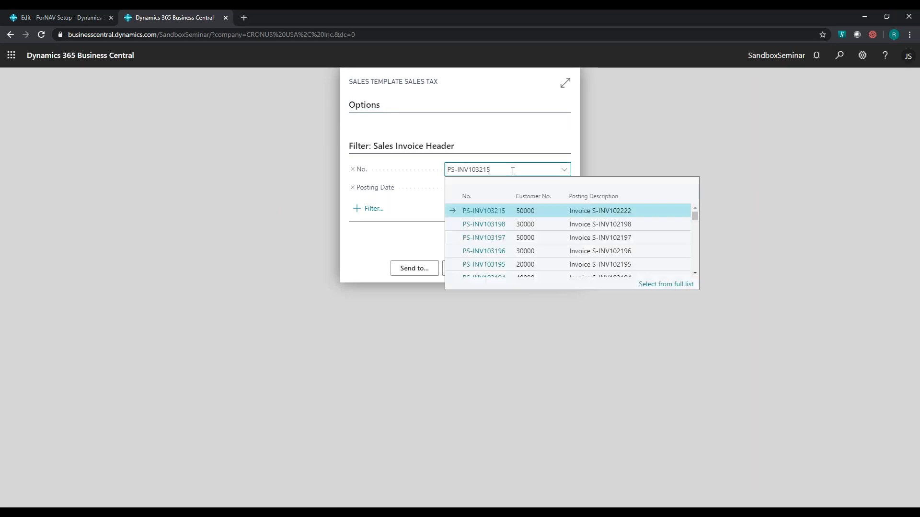
key(Tab)
click(491, 270)
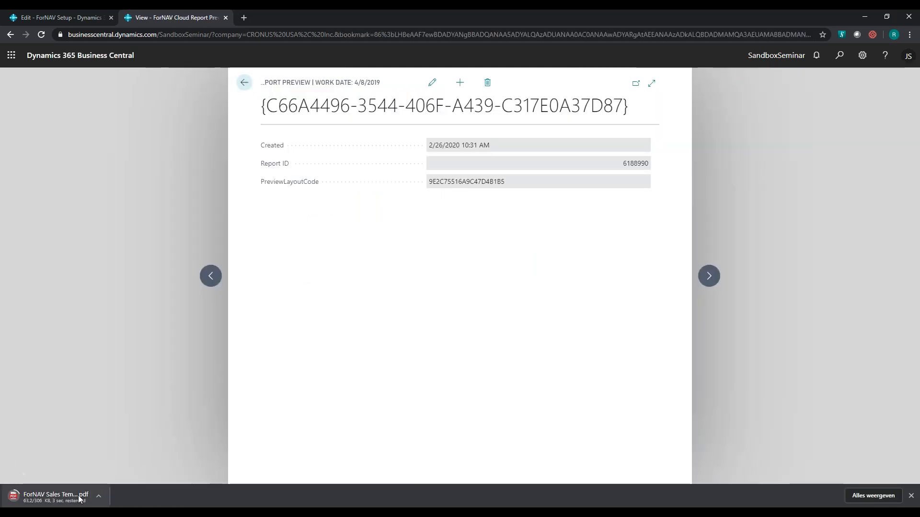
click(56, 498)
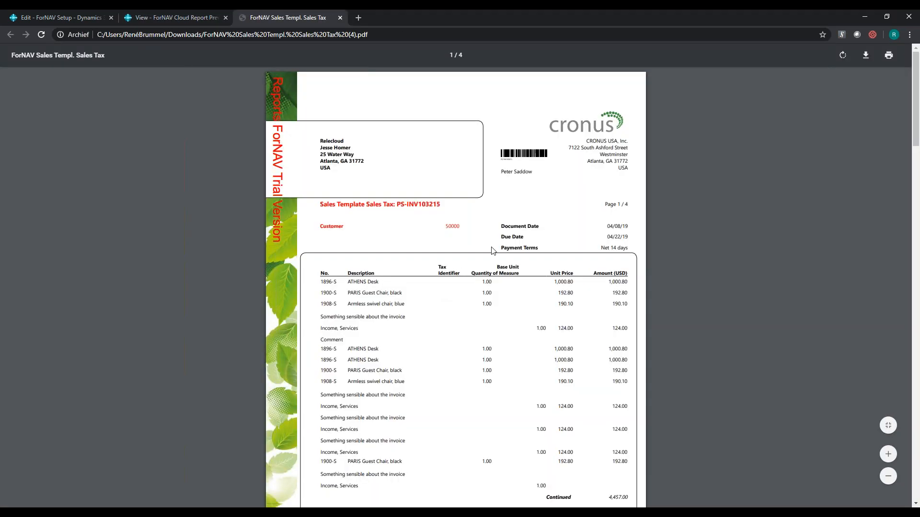
scroll(494, 251, down, 1)
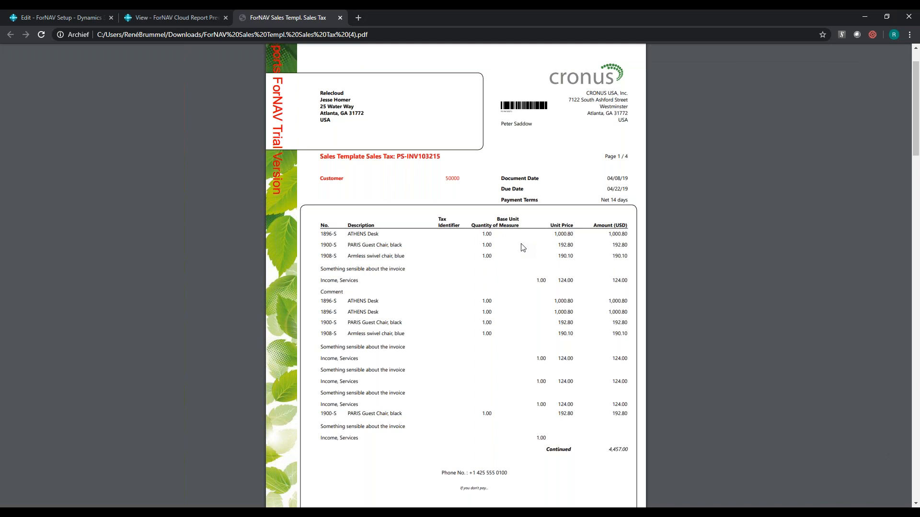
- Close the PDF and preview tabs, return to the Reports ForNAV designer, and view the Line data item's properties
key(ctrl+w)
key(ctrl+w)
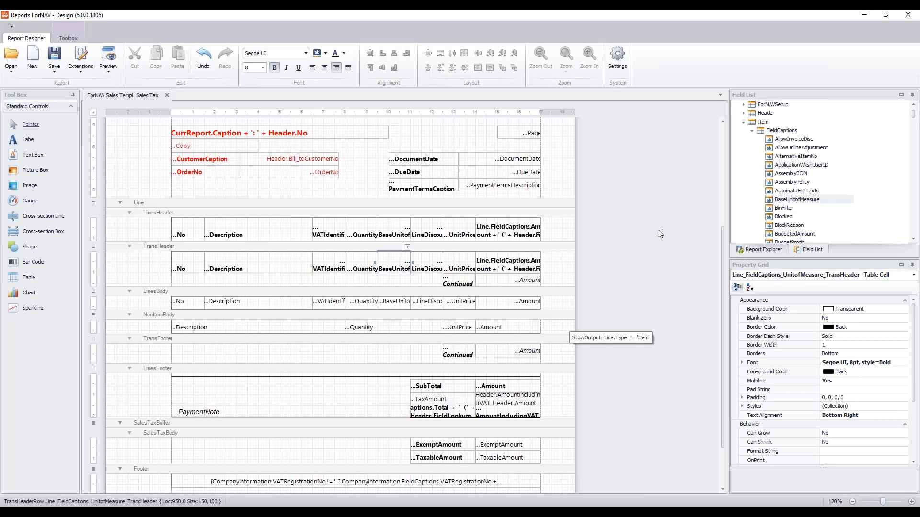
click(568, 211)
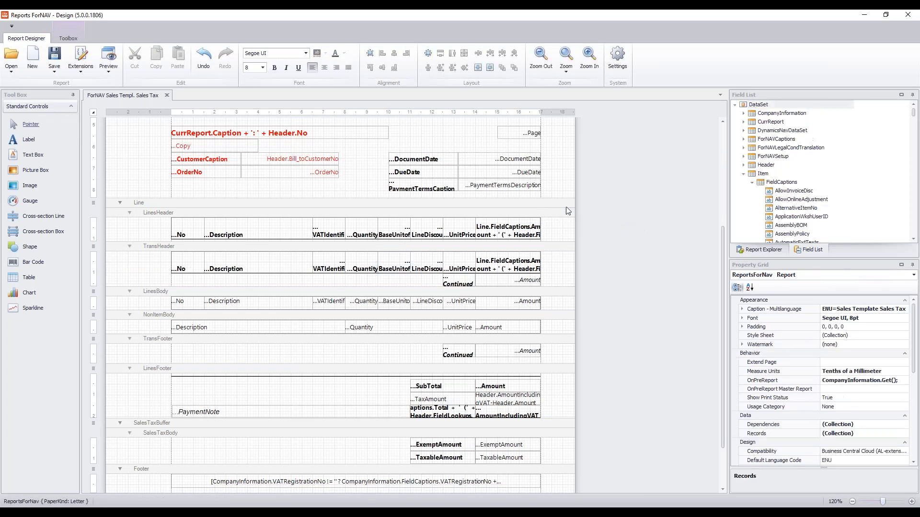
click(563, 204)
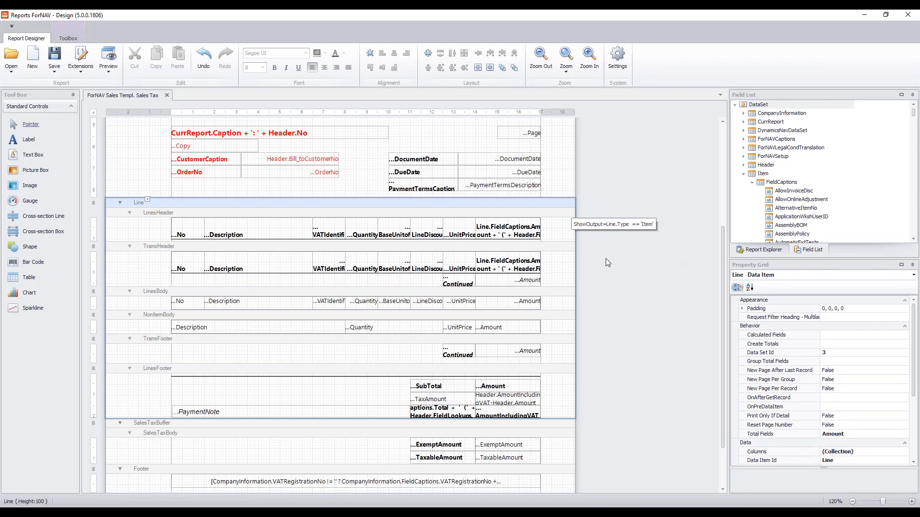
- Review the report caption text box's expression without changing it, and check the LinesBody section's properties
click(385, 125)
click(385, 126)
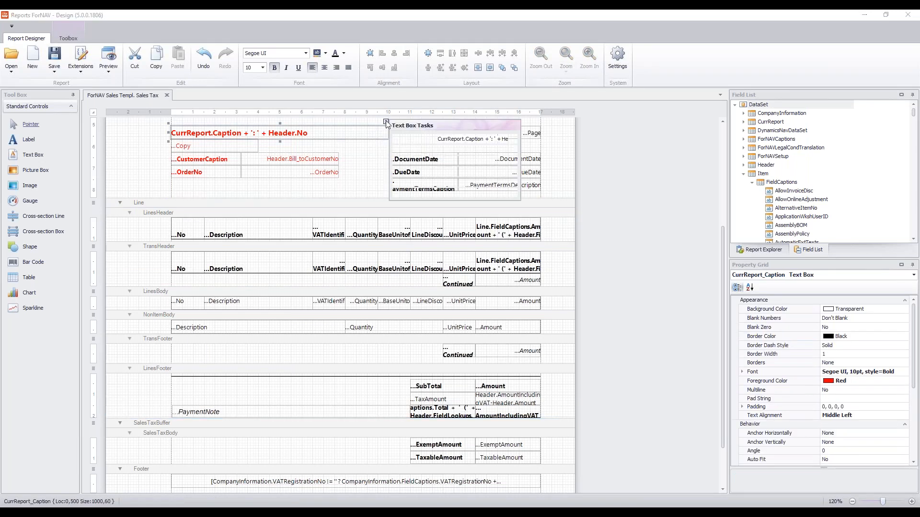
click(499, 140)
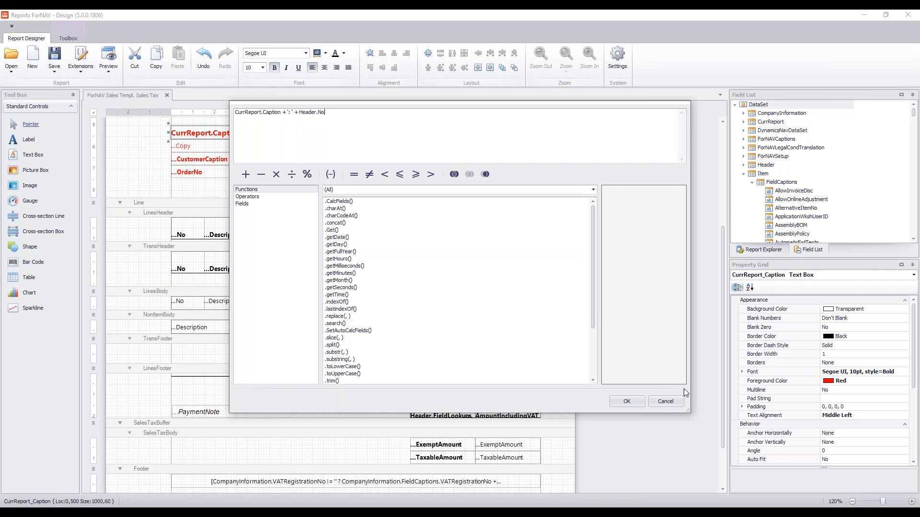
click(665, 402)
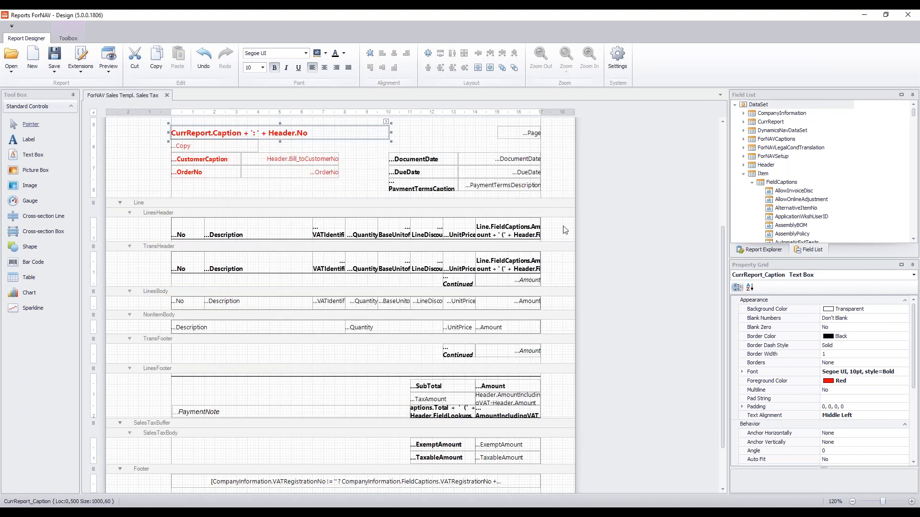
click(496, 291)
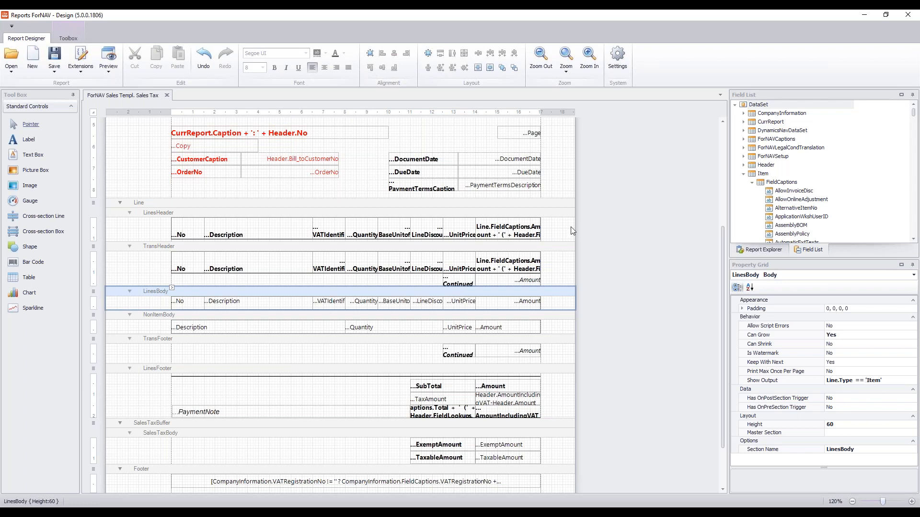
- Open the Line data item's OnAfterGetRecord script and enter an empty if () { } block
click(565, 208)
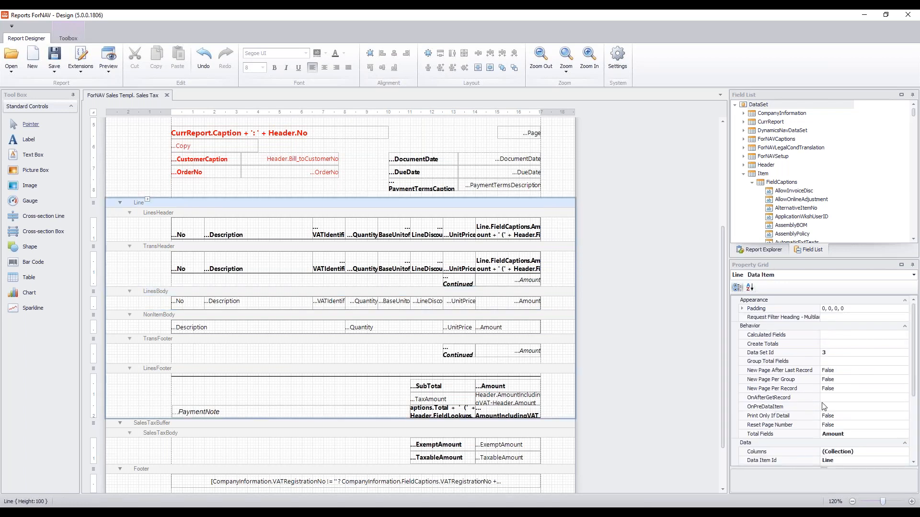
click(840, 398)
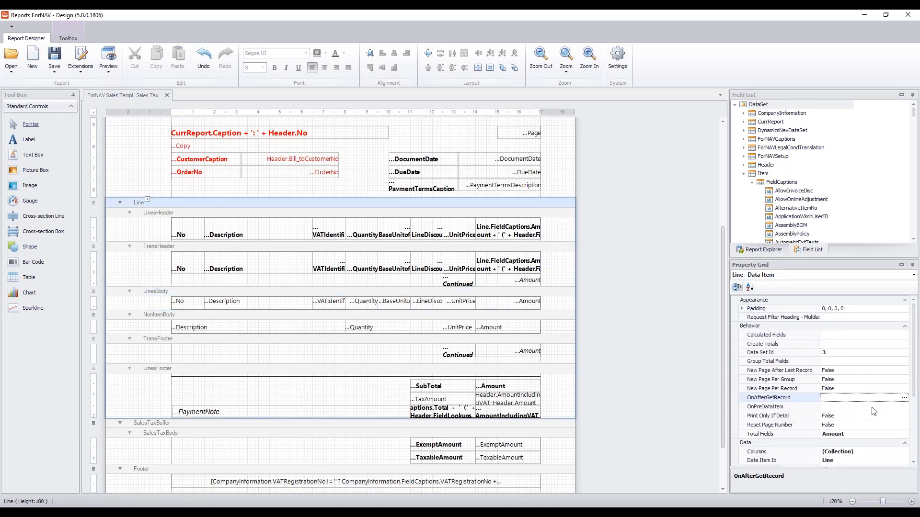
click(904, 398)
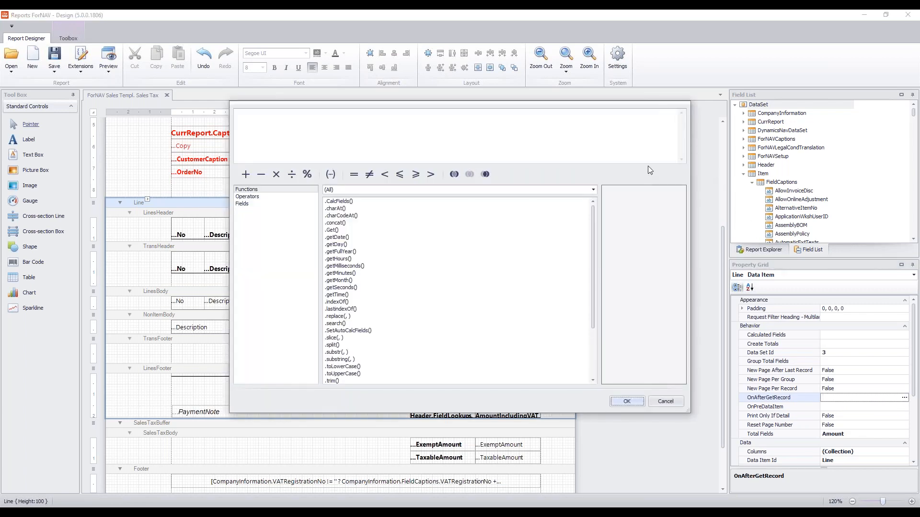
click(594, 142)
text(() {)
- Complete the if condition as Line.Type == 'Item', inserting the Type field from the Line record
click(243, 203)
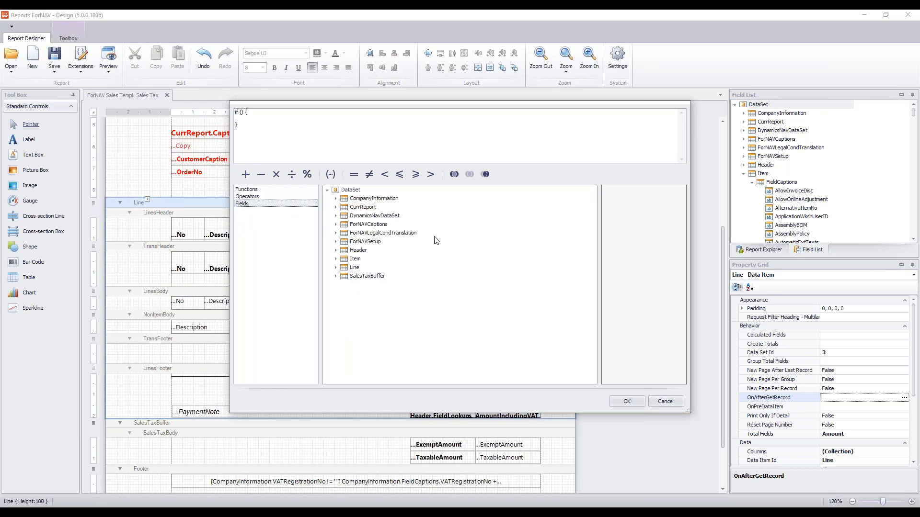
double_click(342, 270)
click(376, 294)
text(ty)
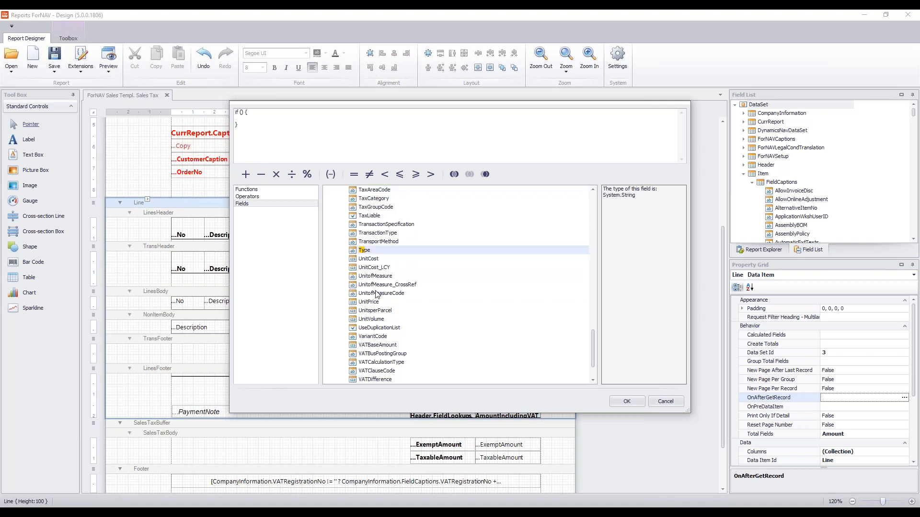
double_click(365, 251)
text(== ")
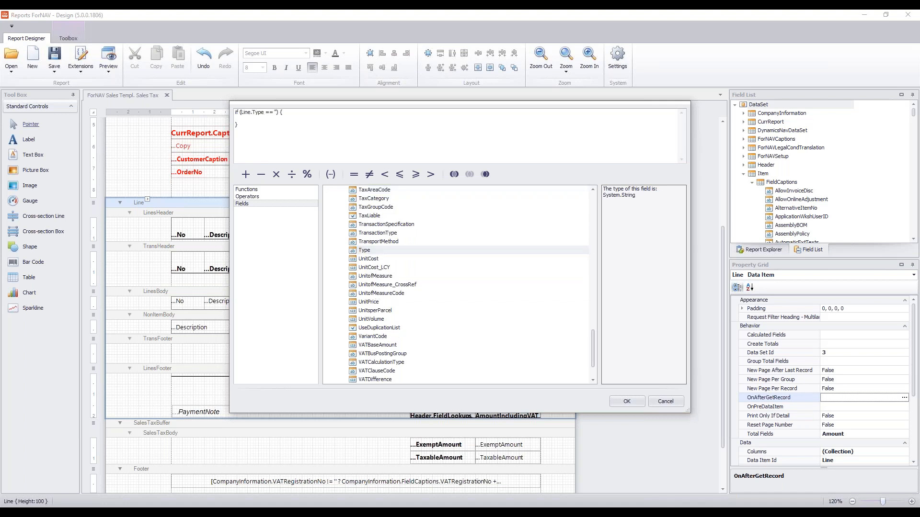
text(Item)
- Insert the Item record inside the if block and complete the call as Item.Get();
click(261, 205)
scroll(369, 247, up, 7)
scroll(368, 247, up, 15)
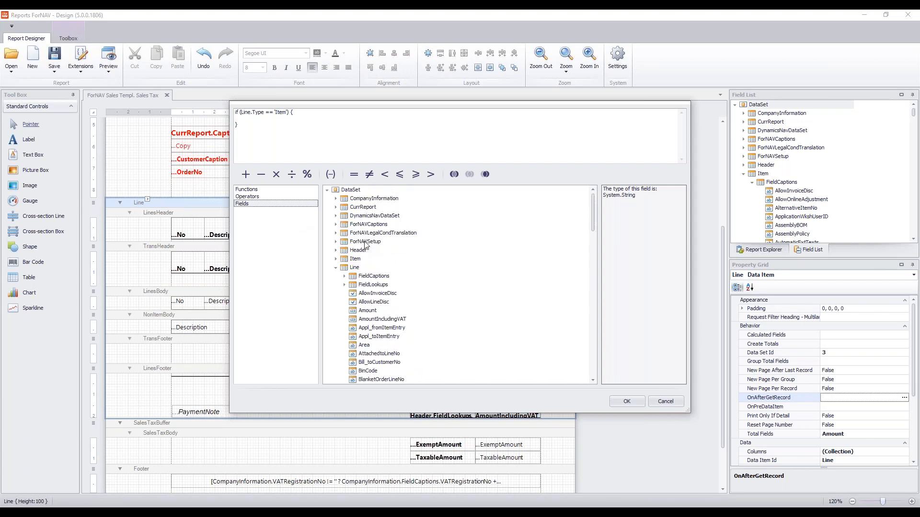
double_click(359, 259)
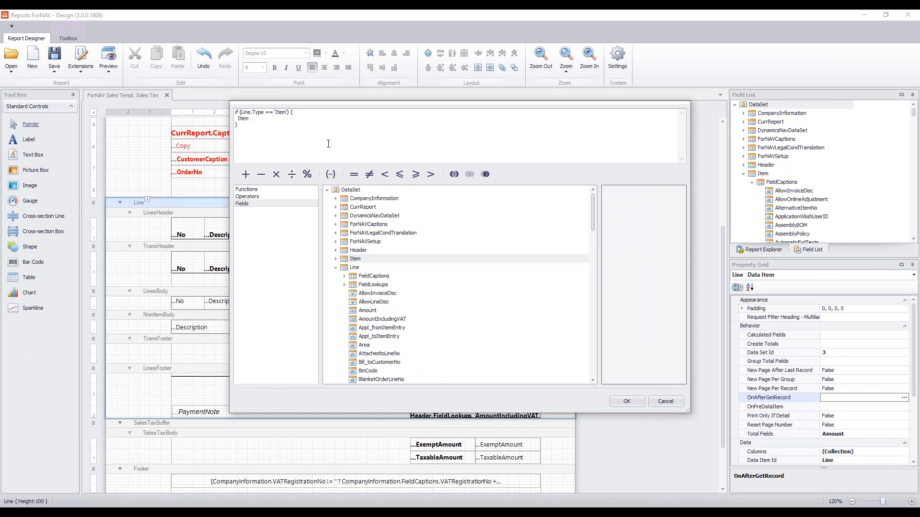
text(.Get();)
- Insert the Line record's No field as the argument, giving Item.Get(Line.No);, and accept the OnAfterGetRecord script
scroll(373, 281, down, 6)
click(374, 278)
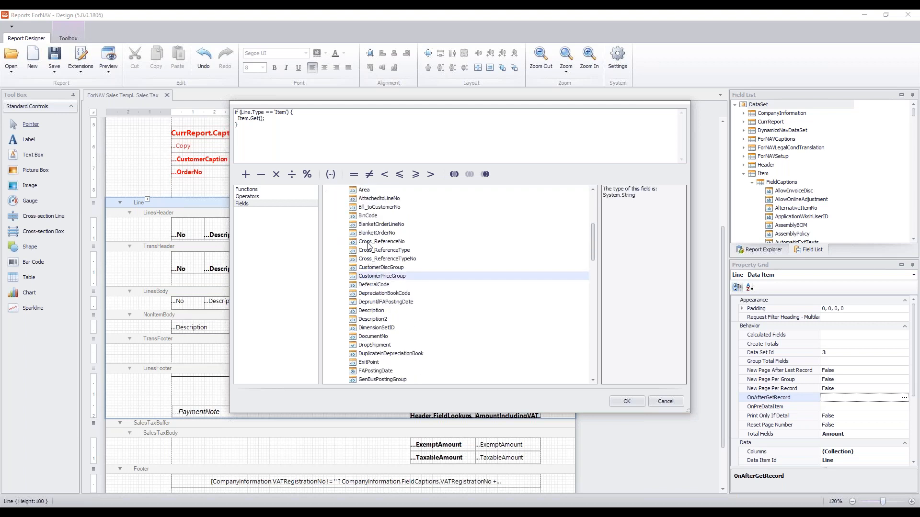
key(n)
key(o)
double_click(362, 199)
click(334, 123)
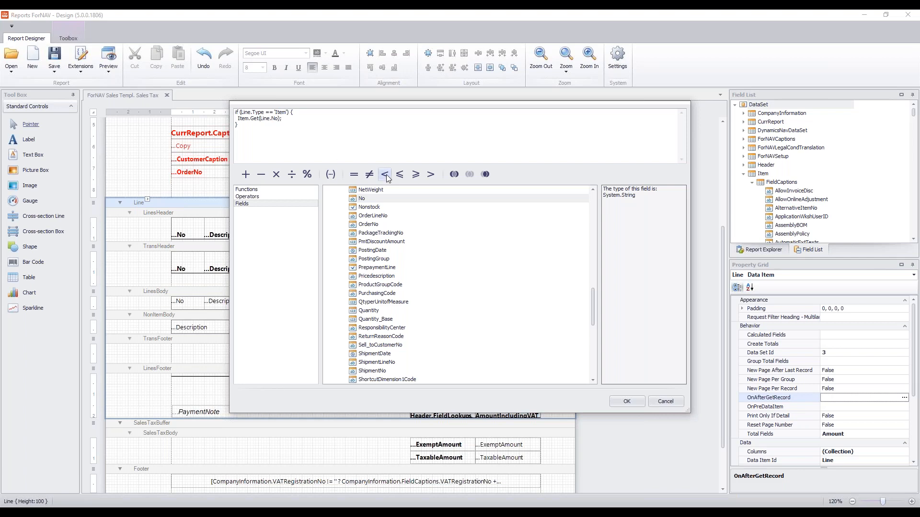
click(625, 402)
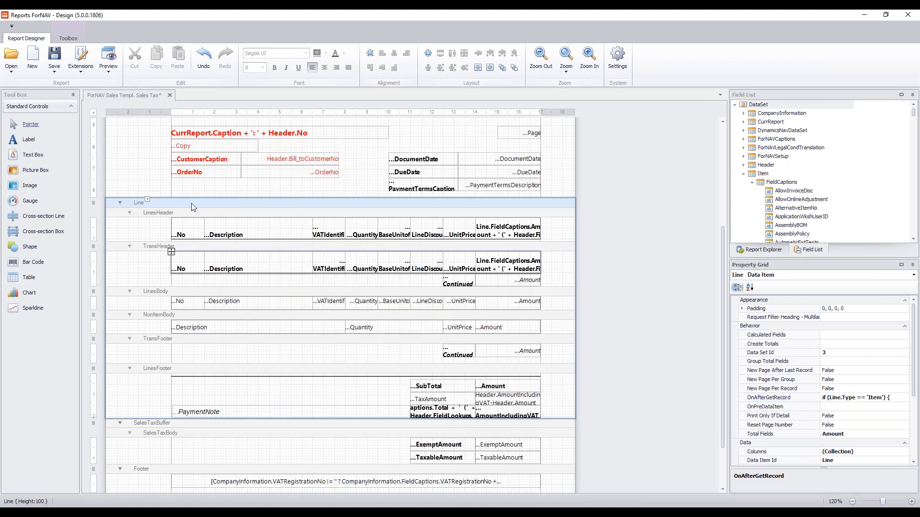
- Save the report, preview it for the first listed sales invoice, and open the PDF to check the base unit column
click(56, 58)
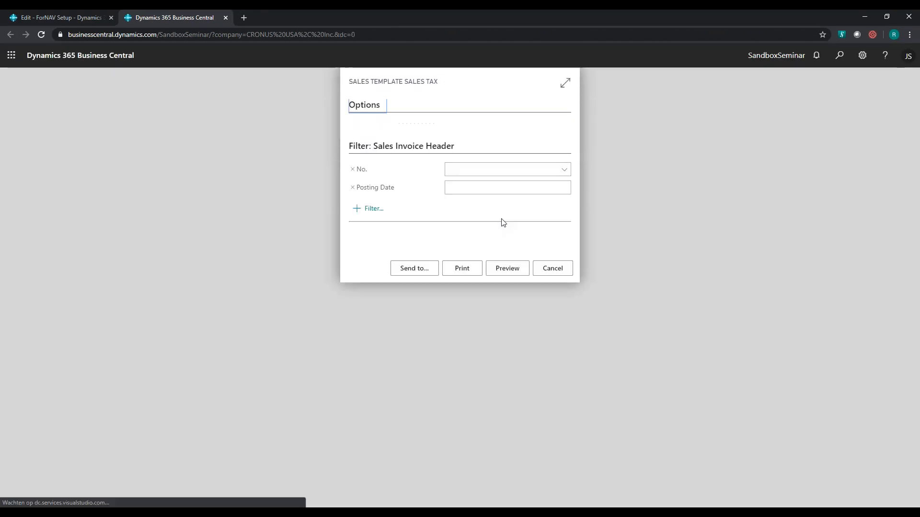
click(505, 171)
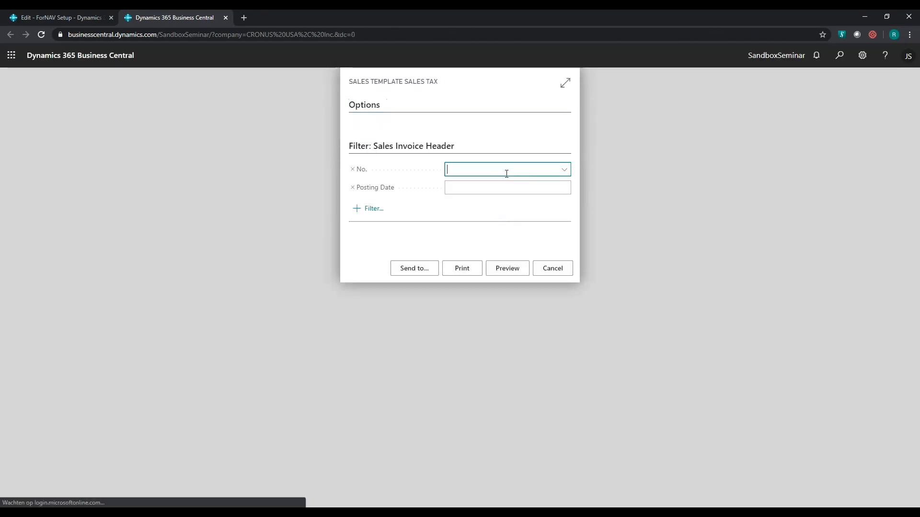
click(509, 210)
click(517, 268)
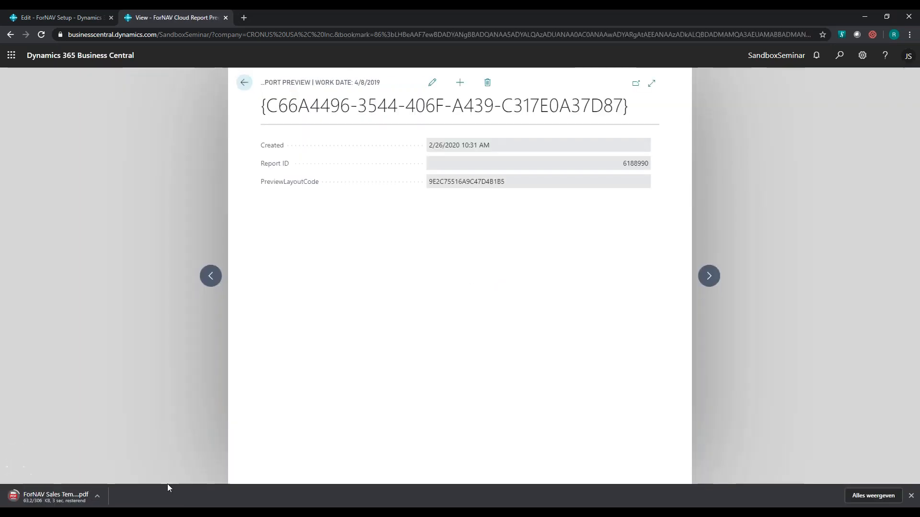
click(83, 493)
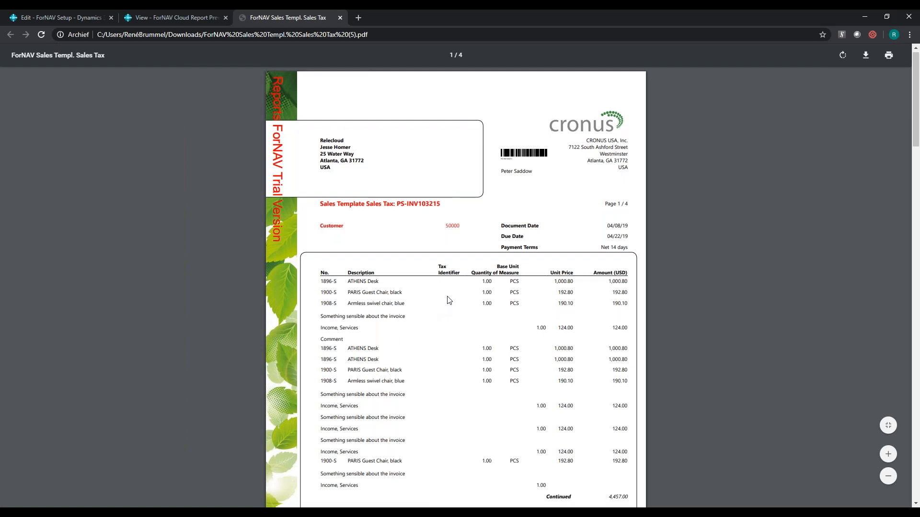
scroll(517, 246, down, 1)
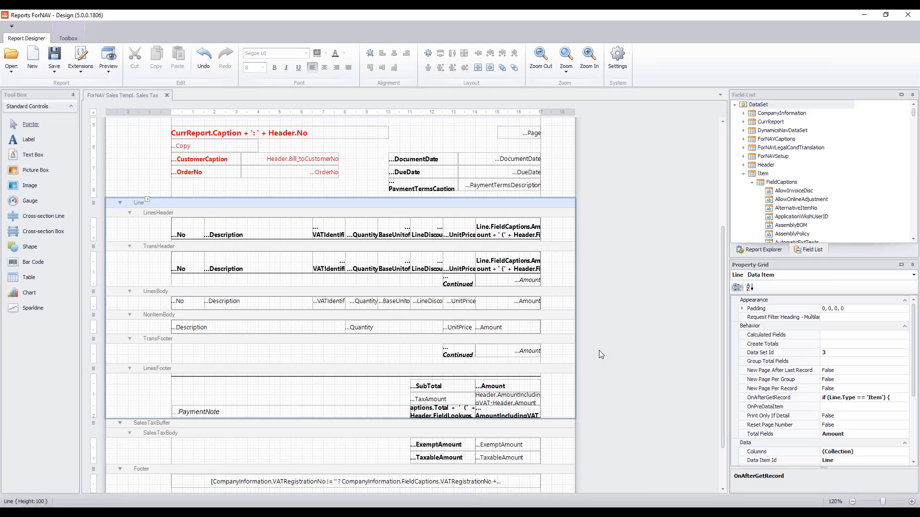
- Return to the designer and replace the LinesBody unit of measure cell's content with Item.FieldLookups.BaseUnitofMeasureDescription
scroll(509, 267, down, 1)
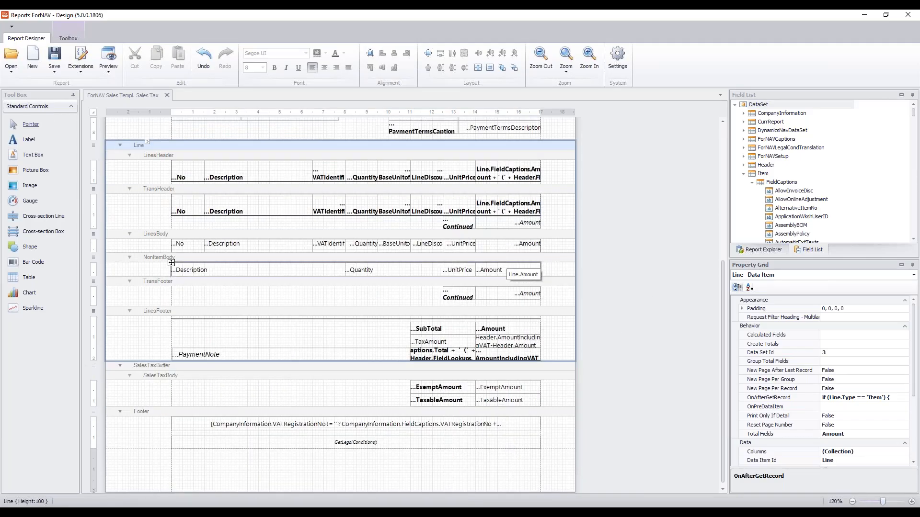
click(753, 183)
click(753, 191)
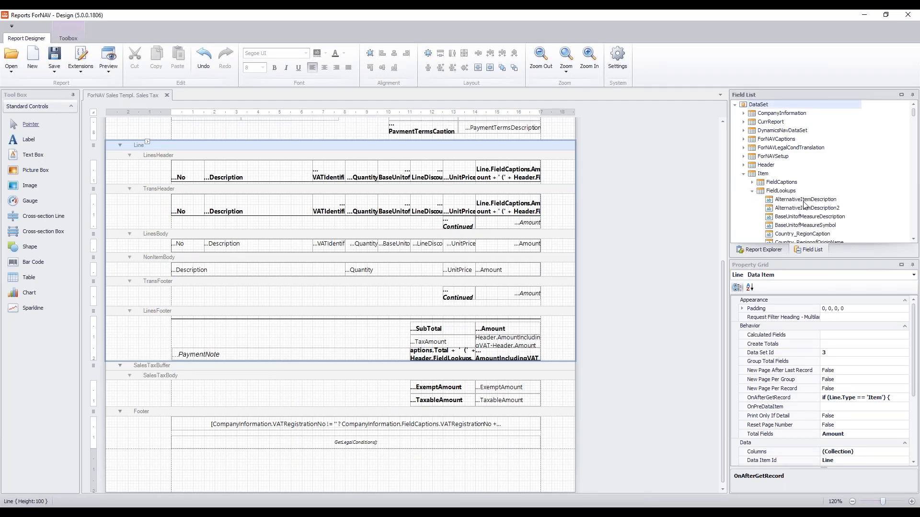
click(850, 218)
drag(852, 222, 410, 247)
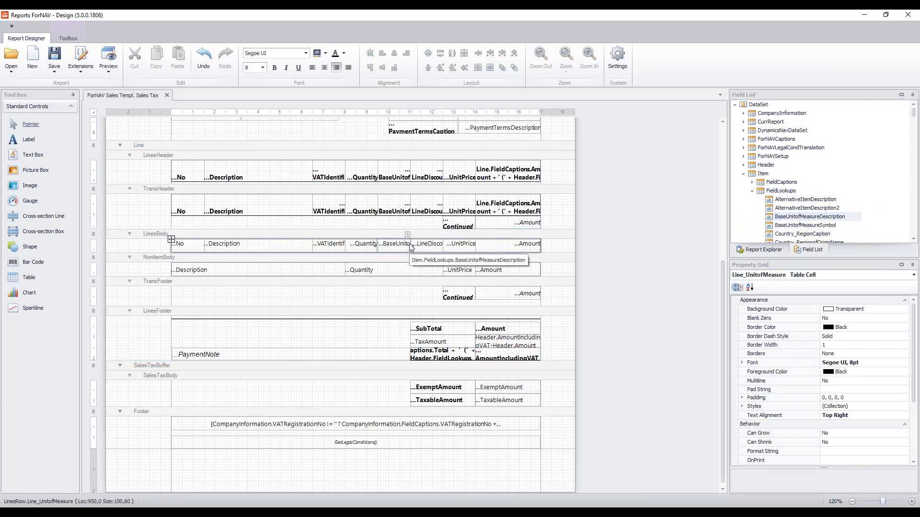
- Preview the changed report for the first listed sales invoice and check the unit descriptions in the PDF
click(111, 57)
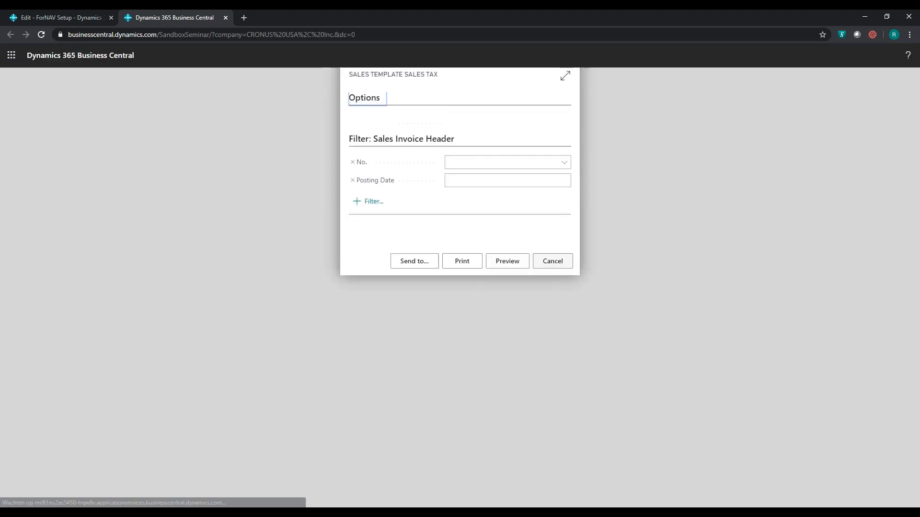
click(528, 171)
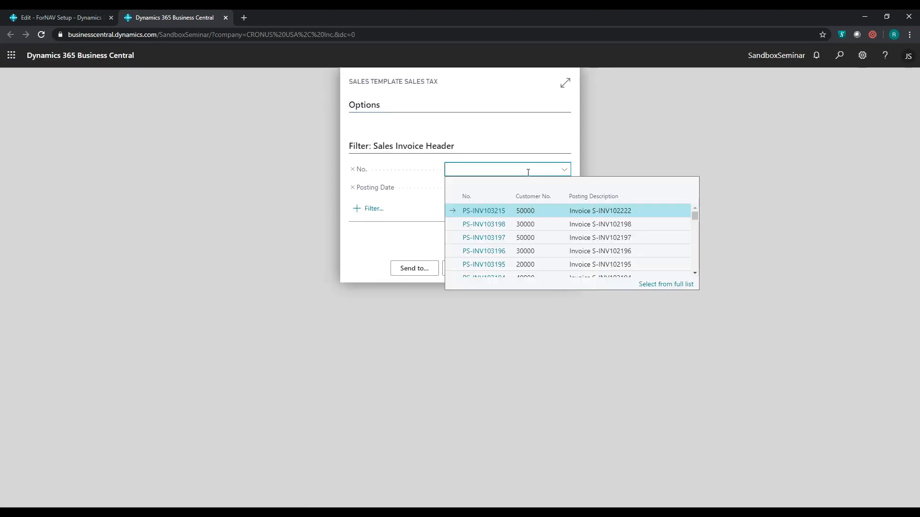
key(ctrl+grave)
click(450, 193)
click(477, 252)
click(503, 269)
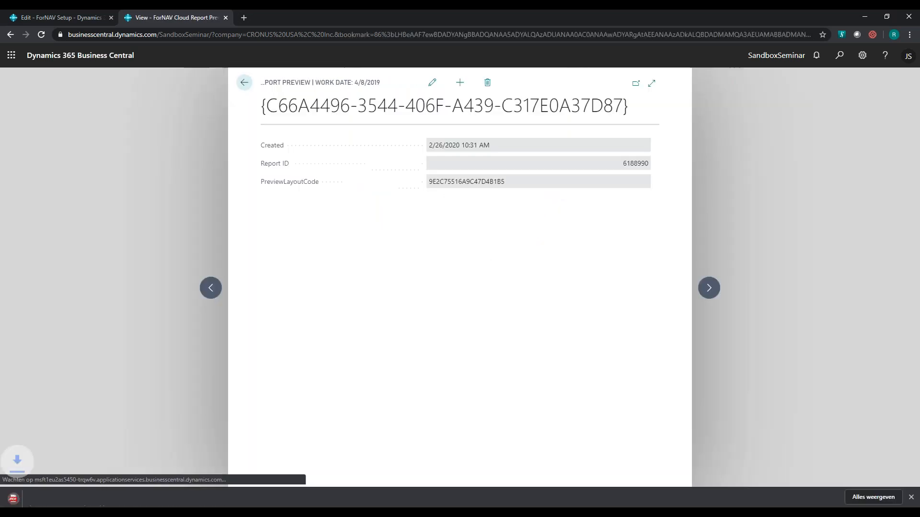
click(68, 493)
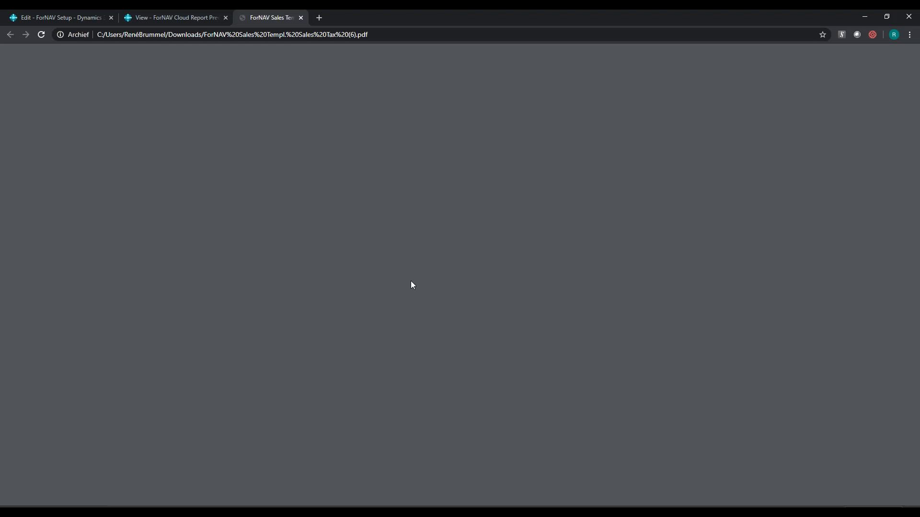
scroll(503, 243, down, 1)
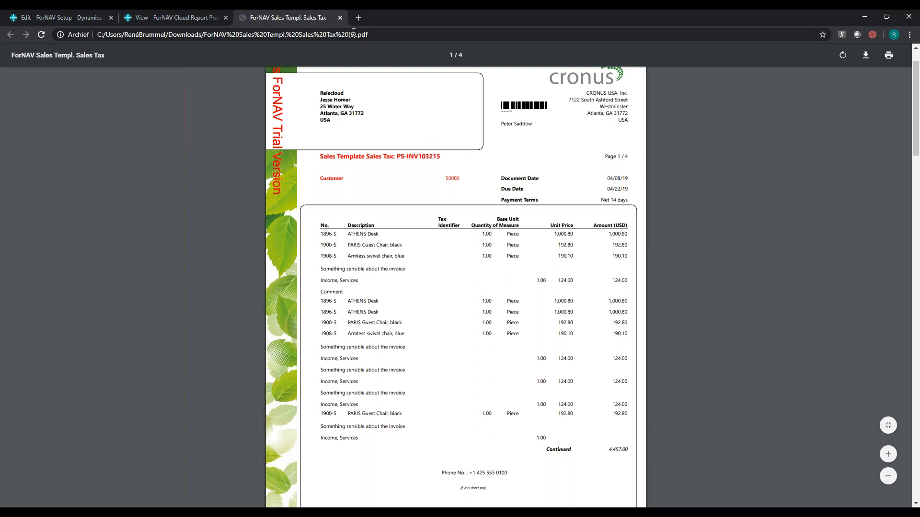
- Close the PDF and preview tabs, return to the designer, and select the whole report instead of the table cell
click(341, 19)
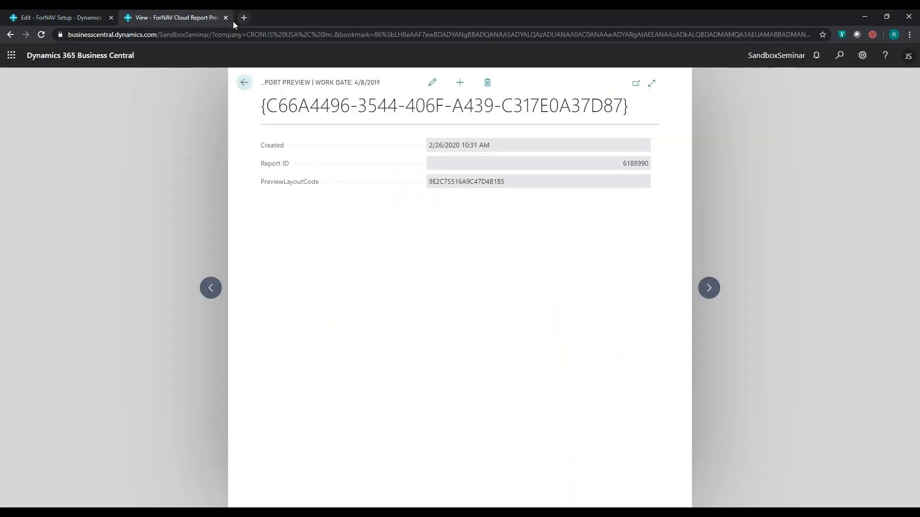
click(225, 17)
click(464, 513)
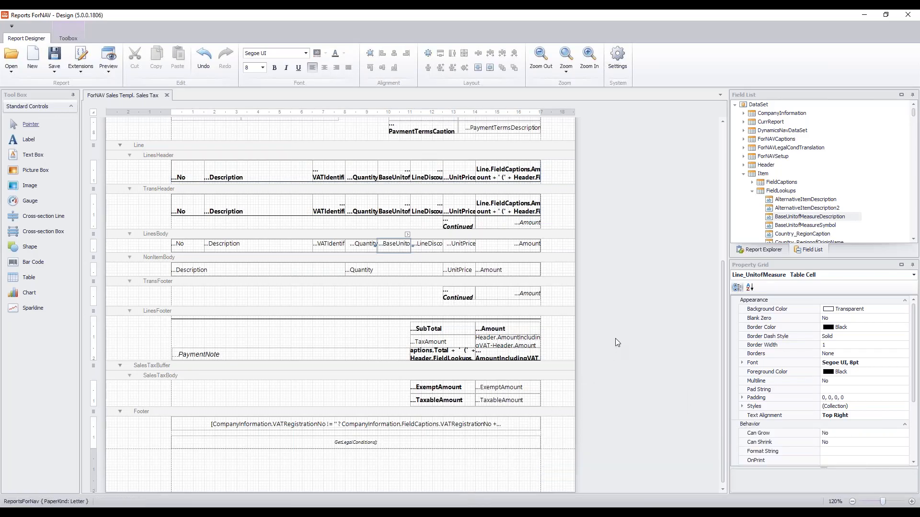
click(602, 346)
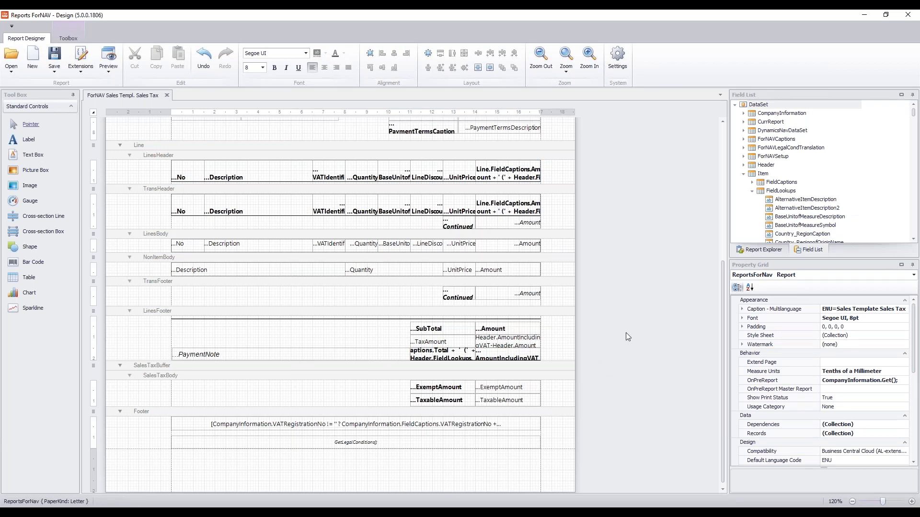
scroll(632, 328, up, 2)
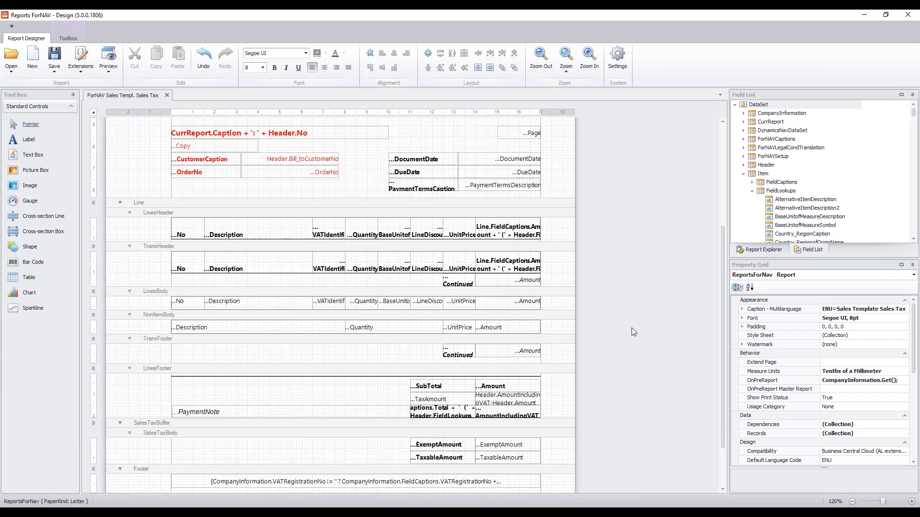
- Preview the same invoice again, examine the item lines on the first two PDF pages, and close the PDF and preview tabs
click(114, 57)
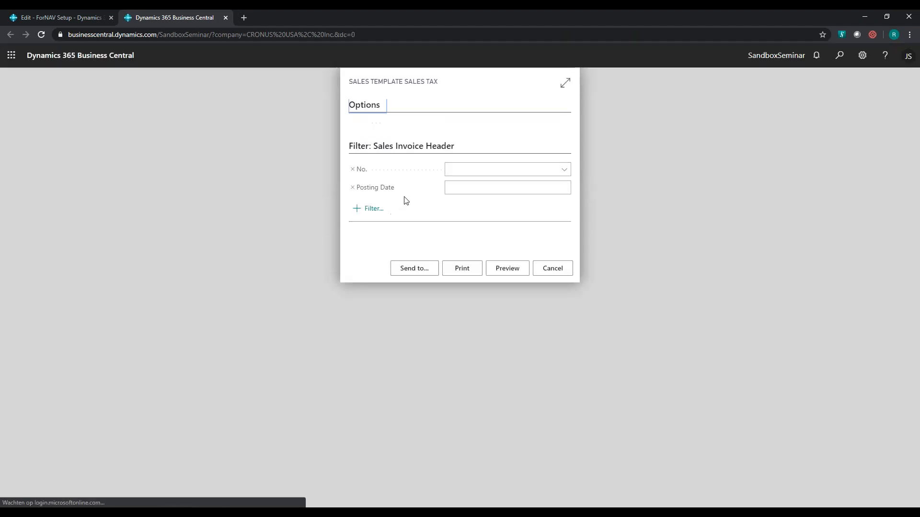
text(PS-INV103215)
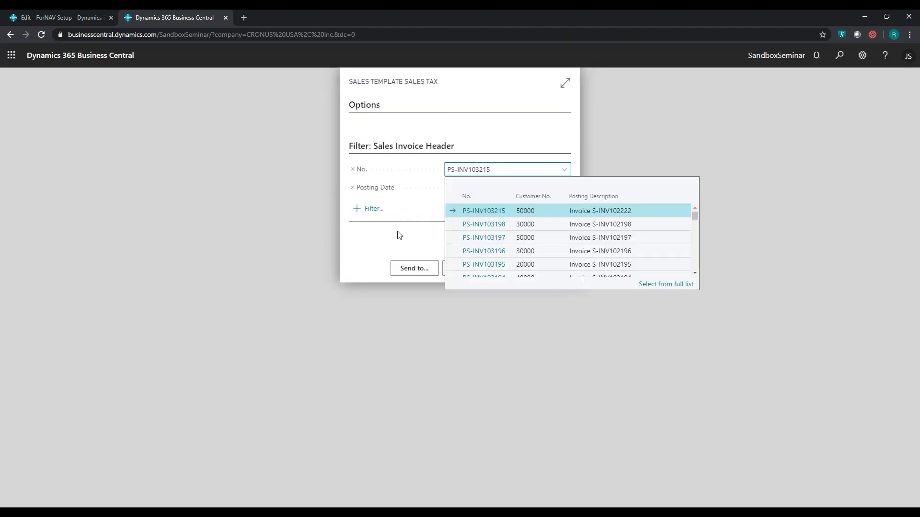
click(509, 269)
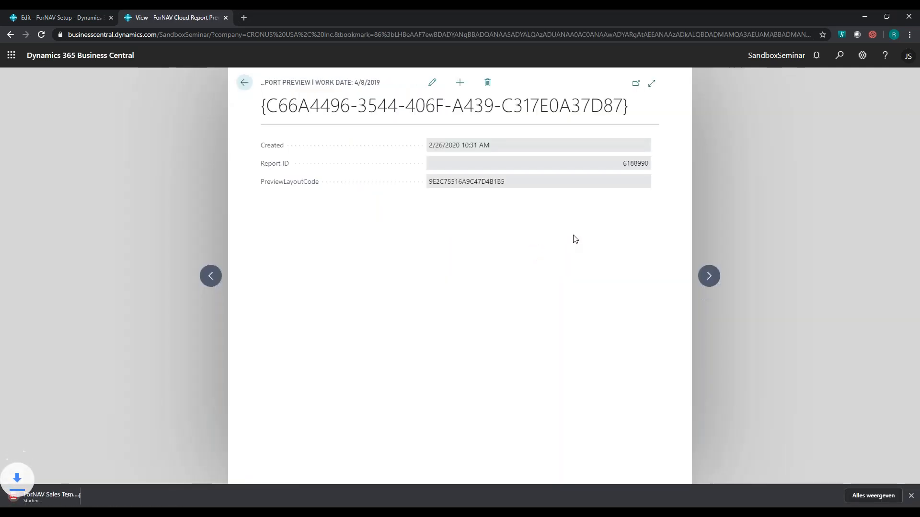
click(77, 496)
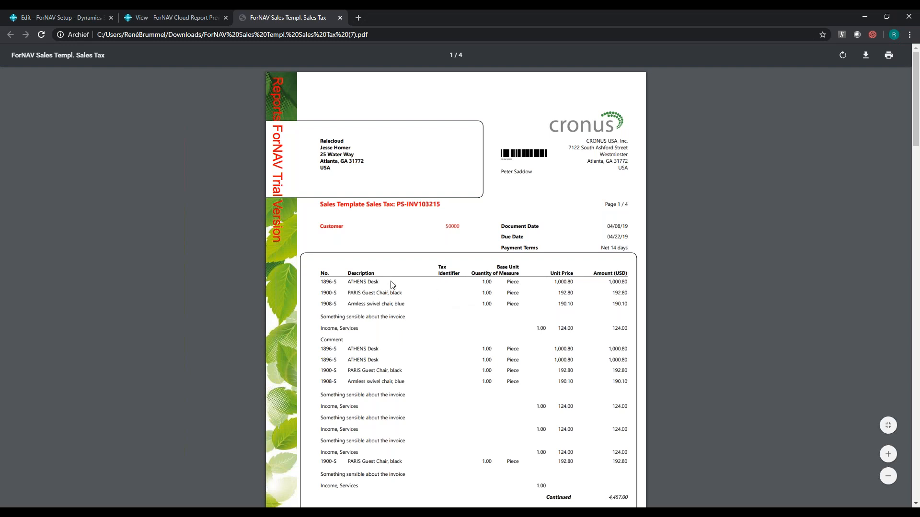
scroll(392, 285, down, 1)
scroll(392, 285, down, 2)
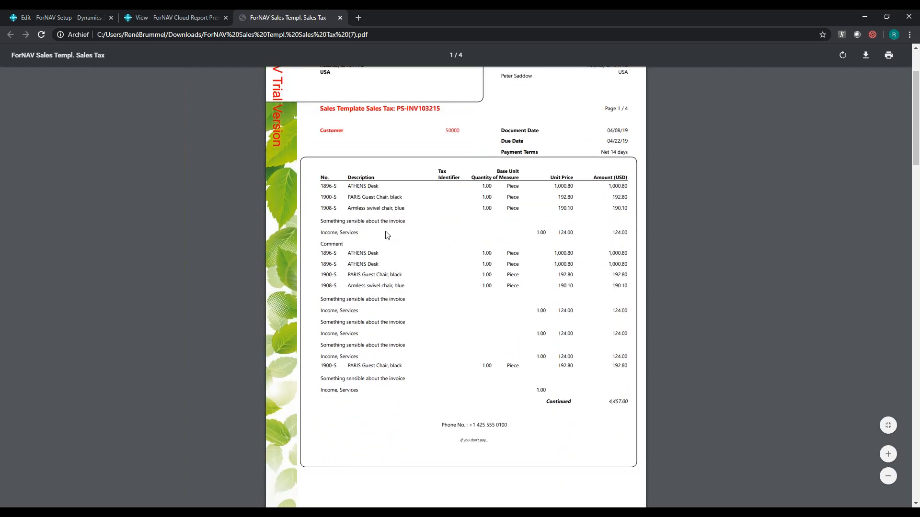
scroll(397, 345, down, 10)
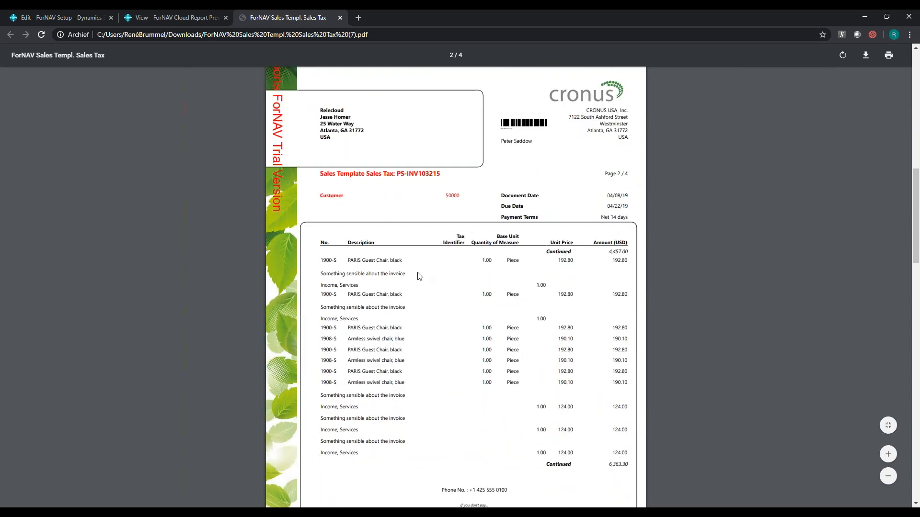
scroll(417, 276, up, 9)
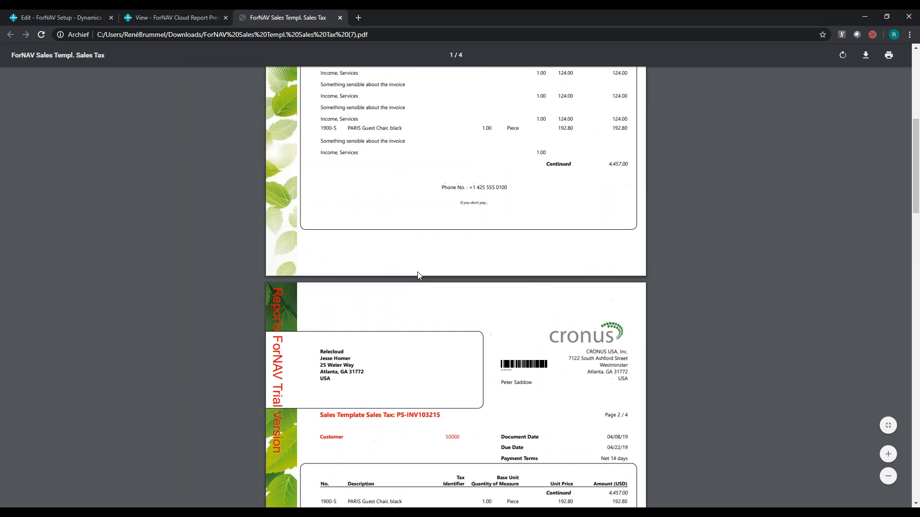
scroll(420, 260, up, 1)
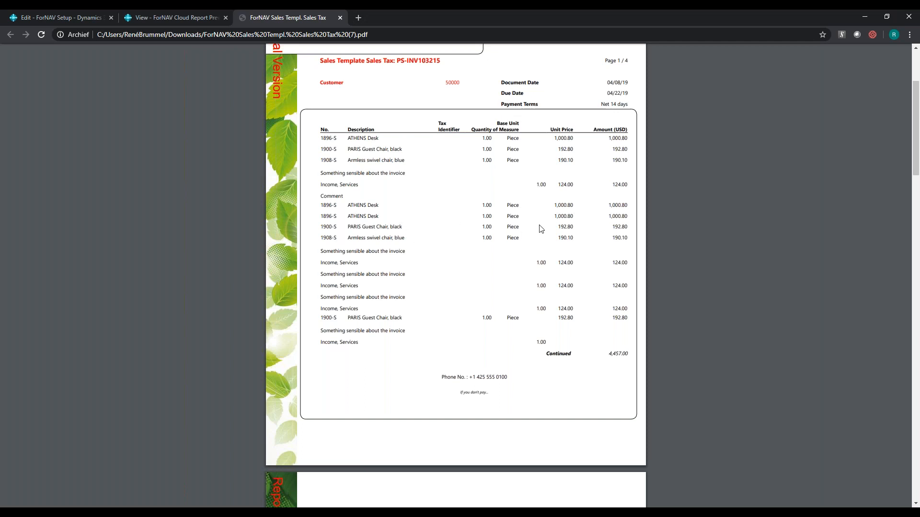
click(340, 17)
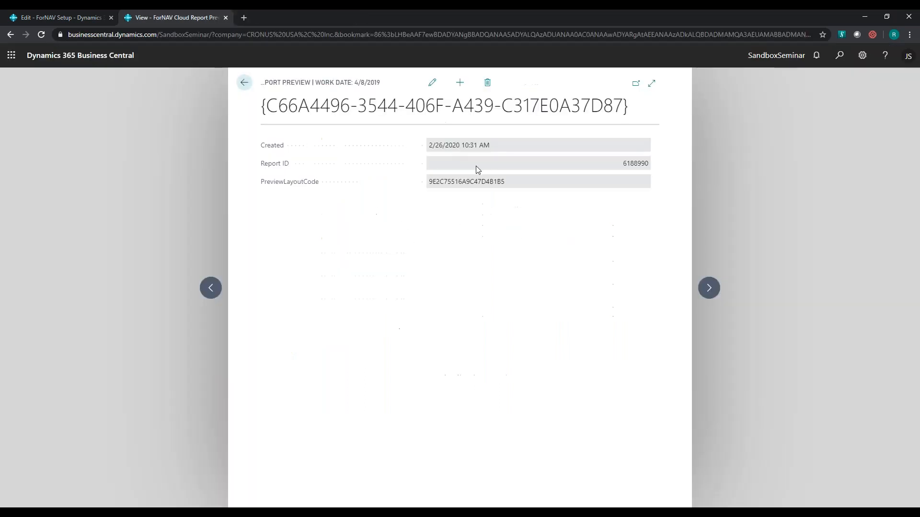
key(ctrl+w)
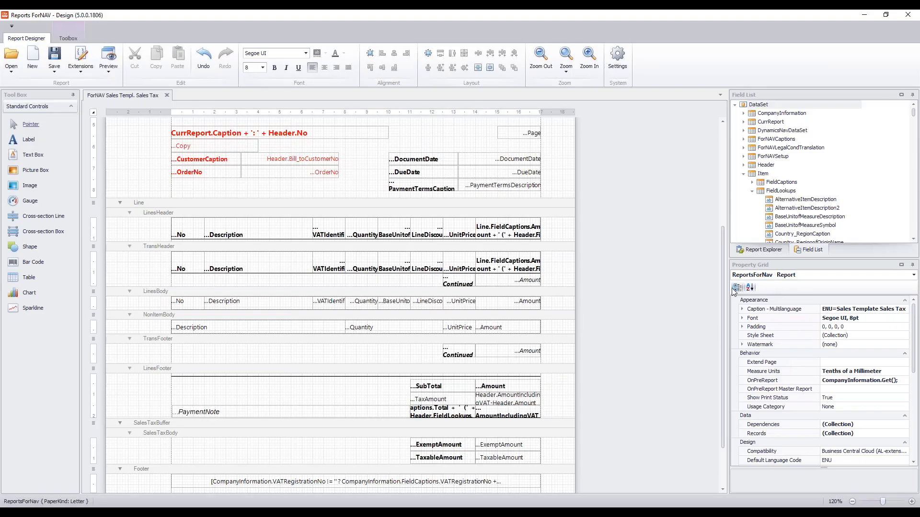
- Select the Line data item in the report structure and review its Data properties
click(766, 249)
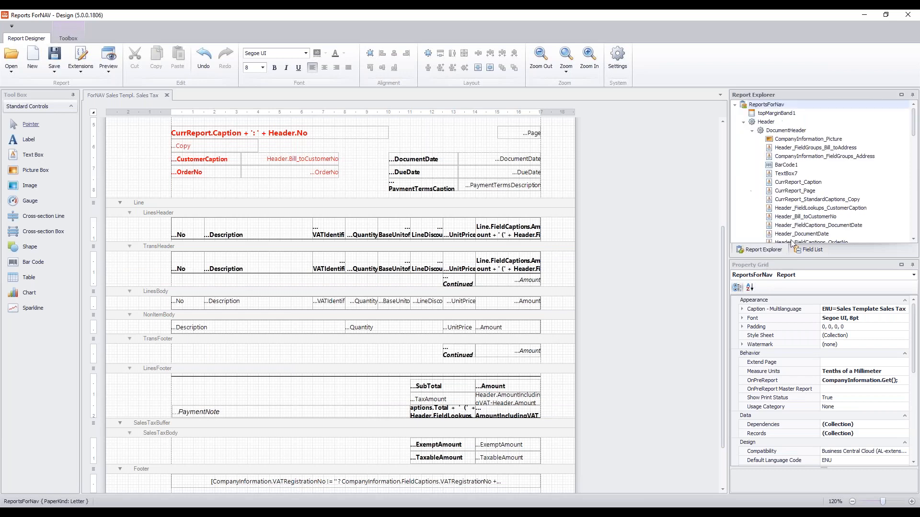
scroll(791, 144, down, 5)
click(771, 139)
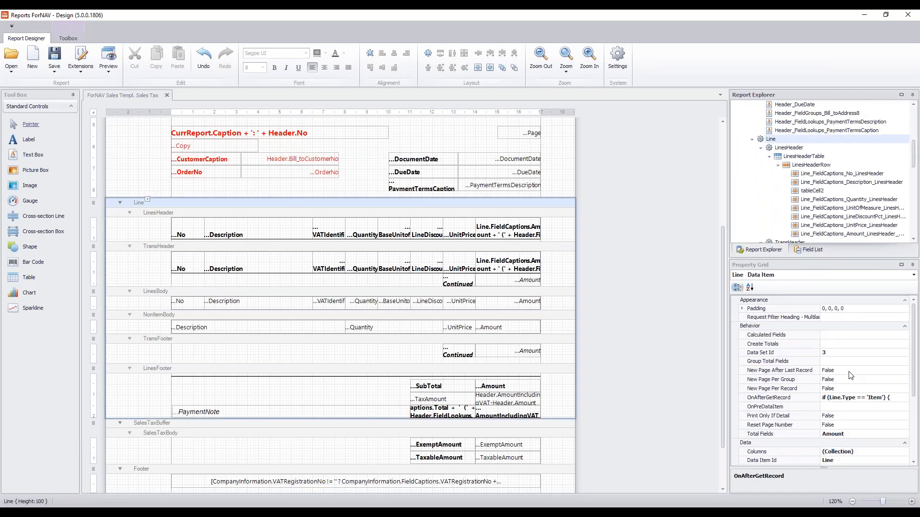
scroll(855, 386, down, 3)
scroll(855, 386, down, 2)
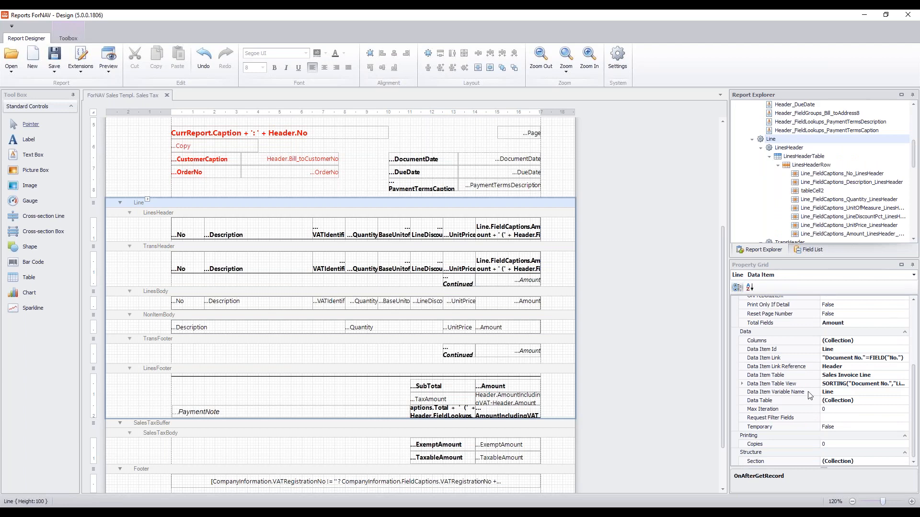
- Add Type between Document No. and Line No. in the Line data item's table view sorting
click(868, 385)
double_click(868, 384)
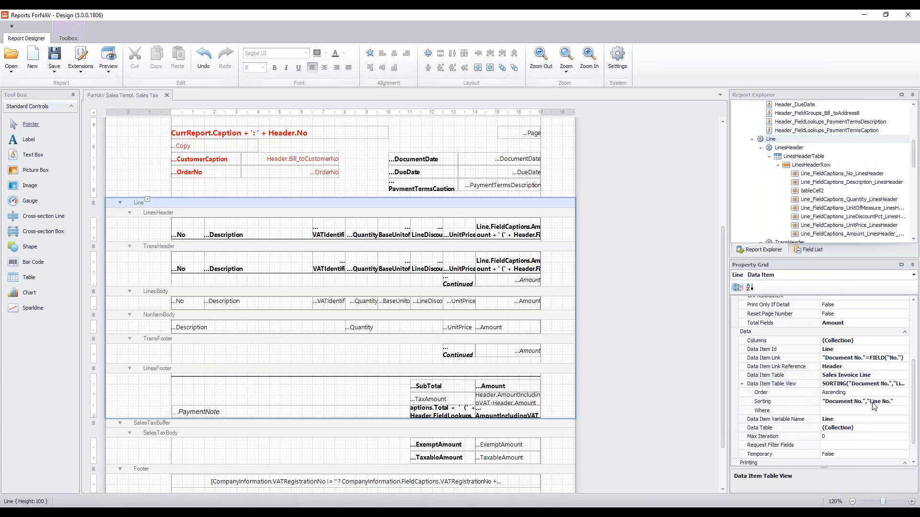
click(886, 406)
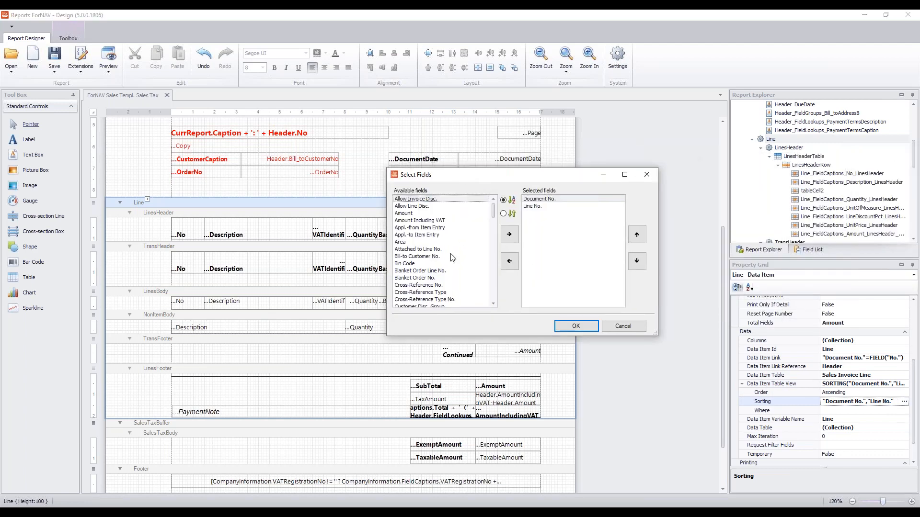
click(422, 235)
key(t)
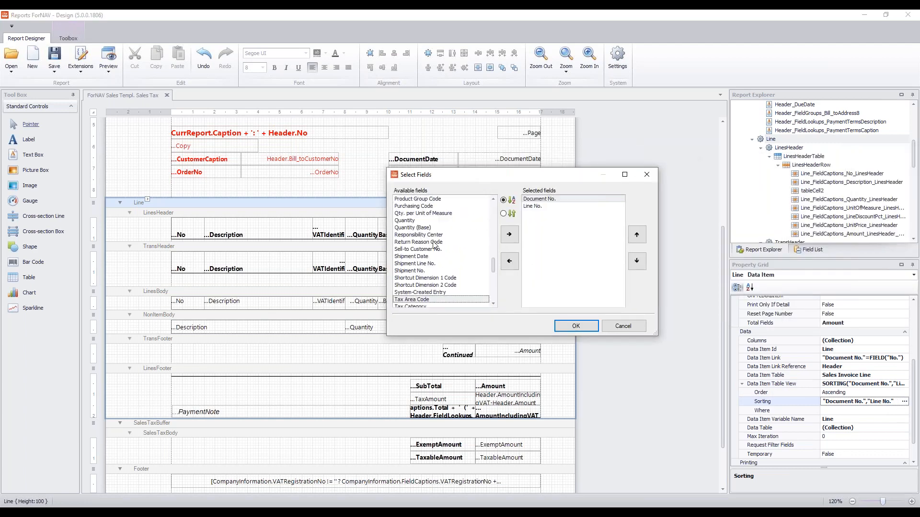
scroll(433, 242, down, 2)
scroll(416, 267, down, 1)
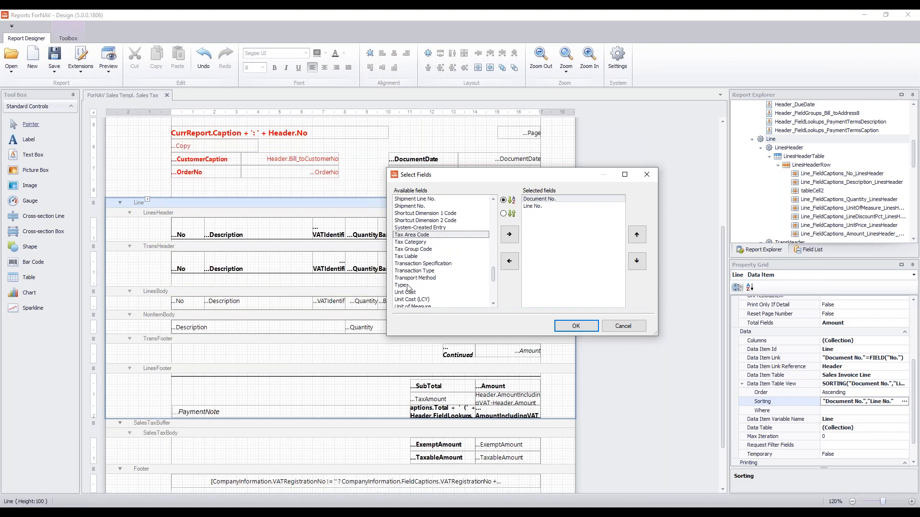
click(410, 285)
click(509, 235)
click(636, 235)
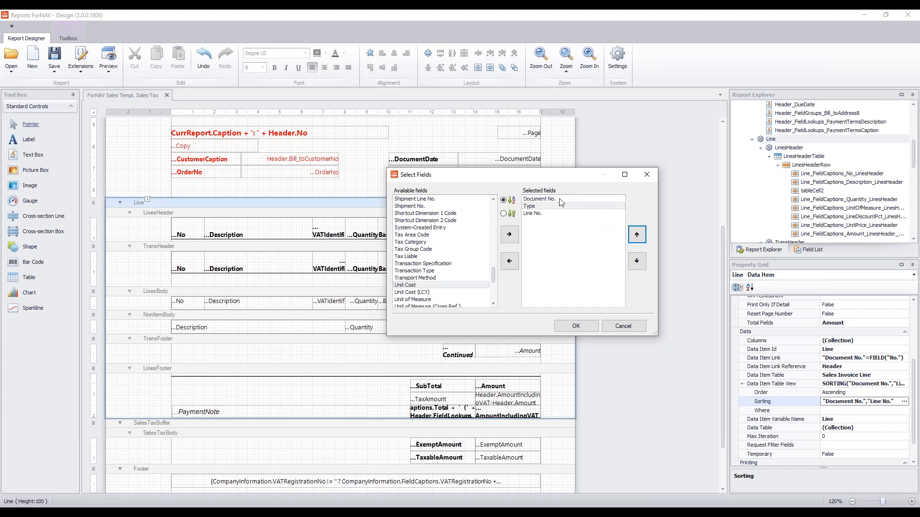
click(581, 326)
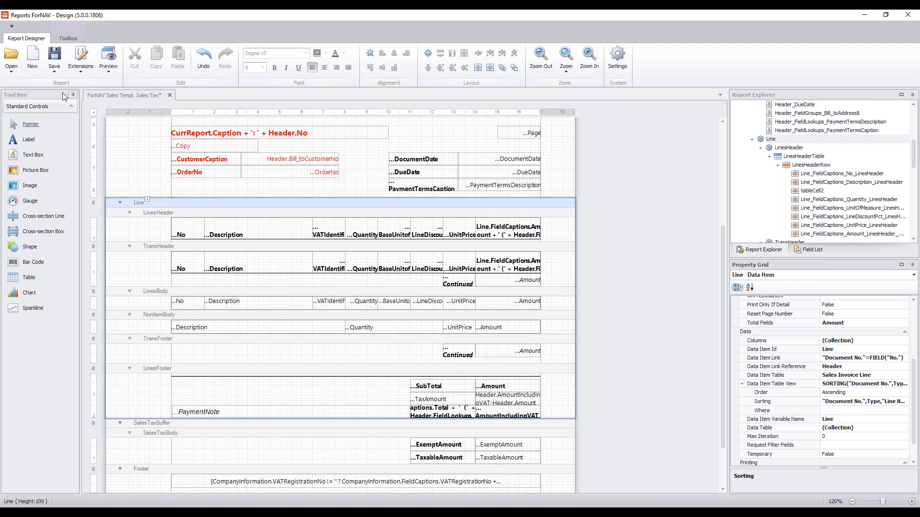
- Select the whole report and set its object number to 80000
click(55, 73)
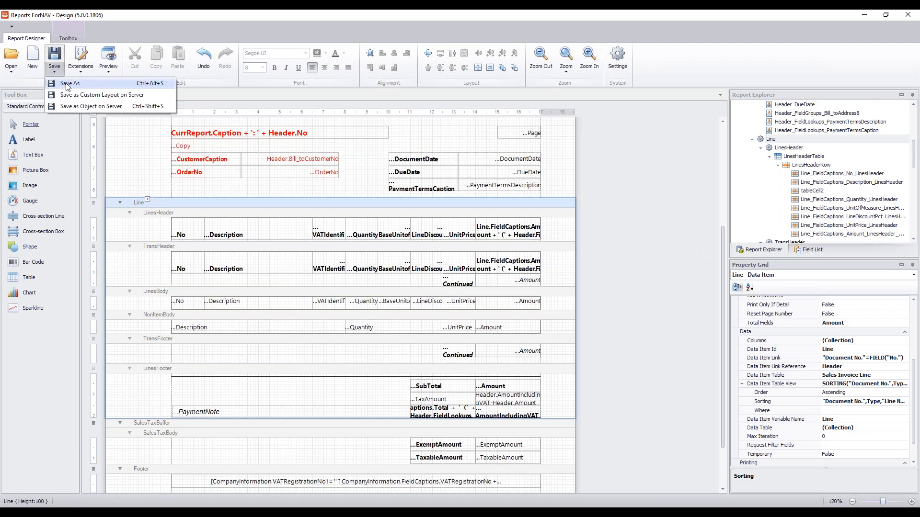
click(616, 171)
click(839, 385)
text(80)
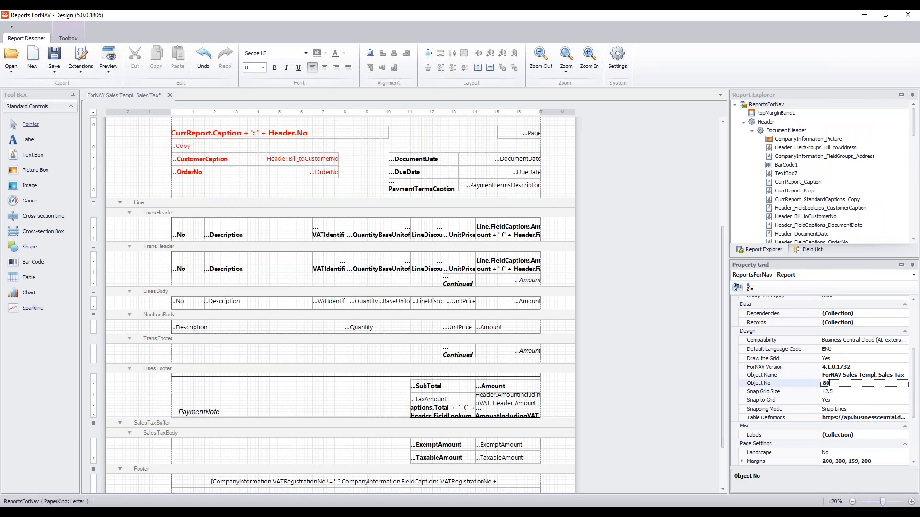
text(000)
key(Return)
- Change the report's object name to ForNAV Invoice Webinar
click(847, 375)
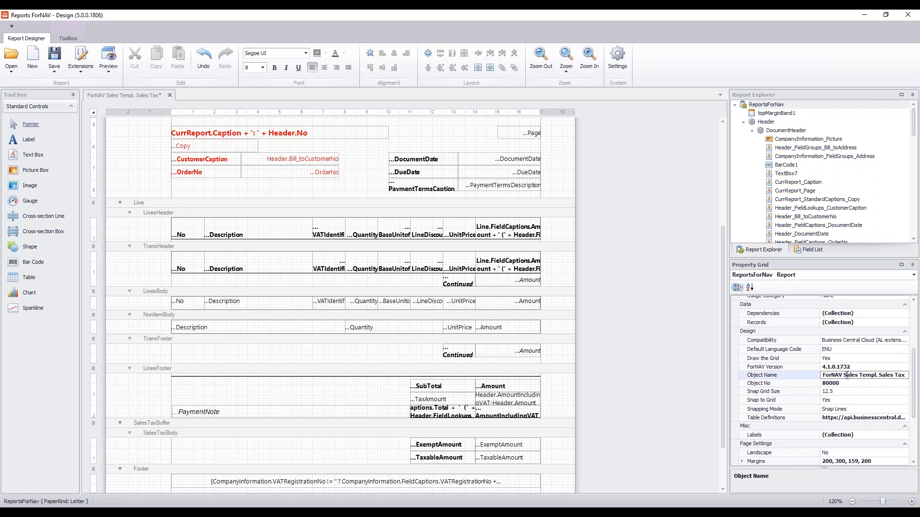
drag(844, 375, 916, 374)
text(Invoice Webinar)
click(866, 386)
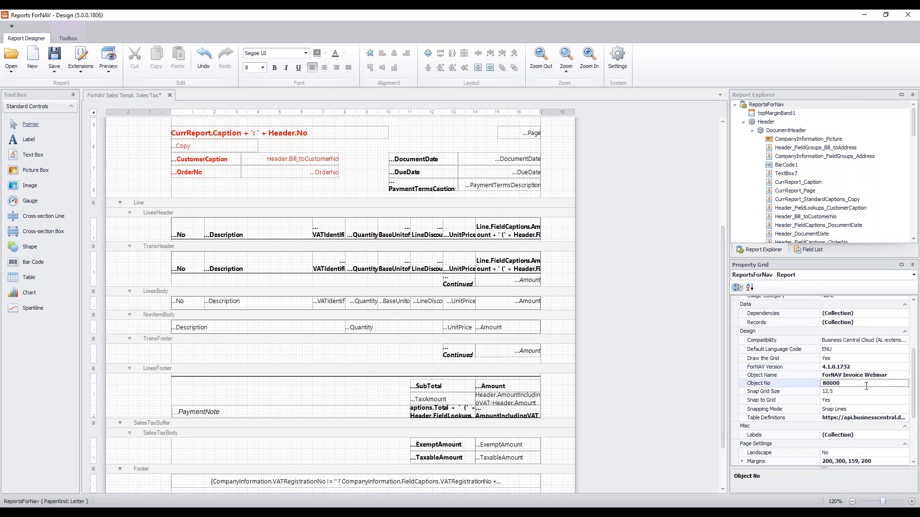
click(894, 376)
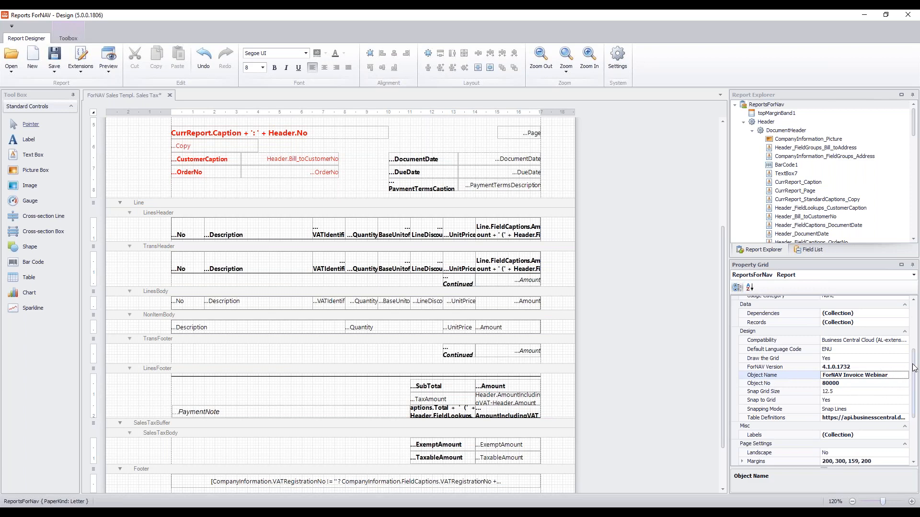
- Save the report as an object on the server and dismiss the upload message
drag(910, 372, 911, 319)
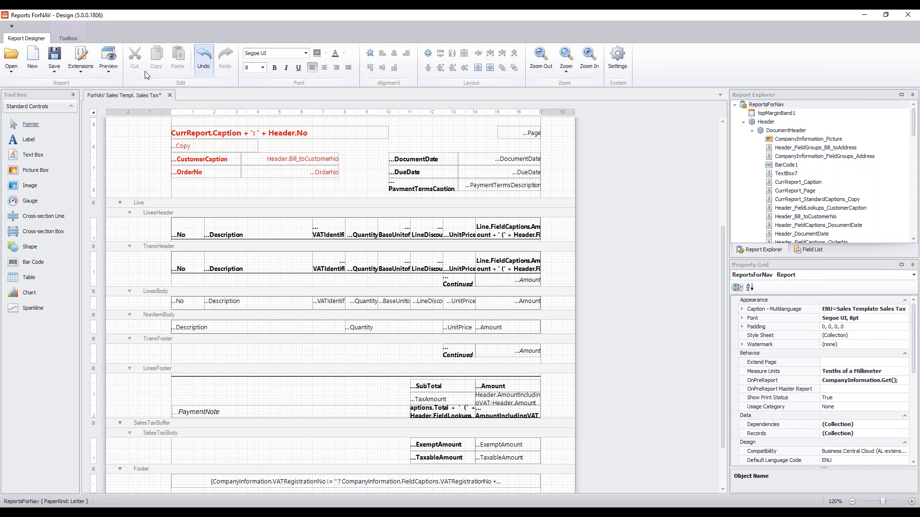
click(54, 71)
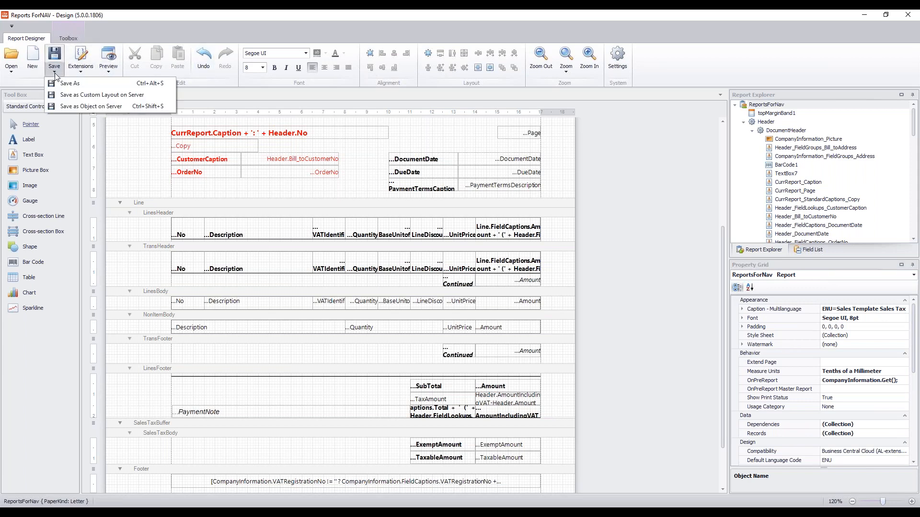
click(72, 106)
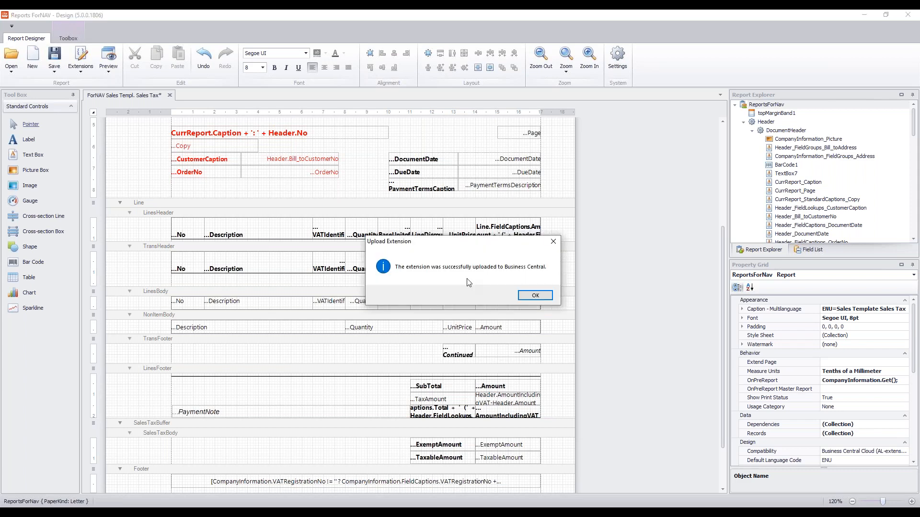
click(547, 298)
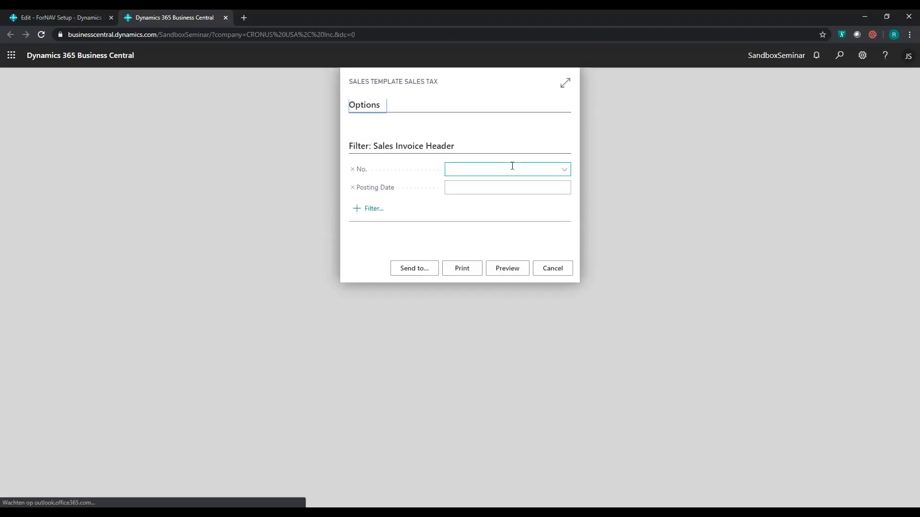
- Preview the report for sales invoice PS-INV103215 and open the downloaded PDF
text(PS-INV103215)
key(Tab)
click(498, 268)
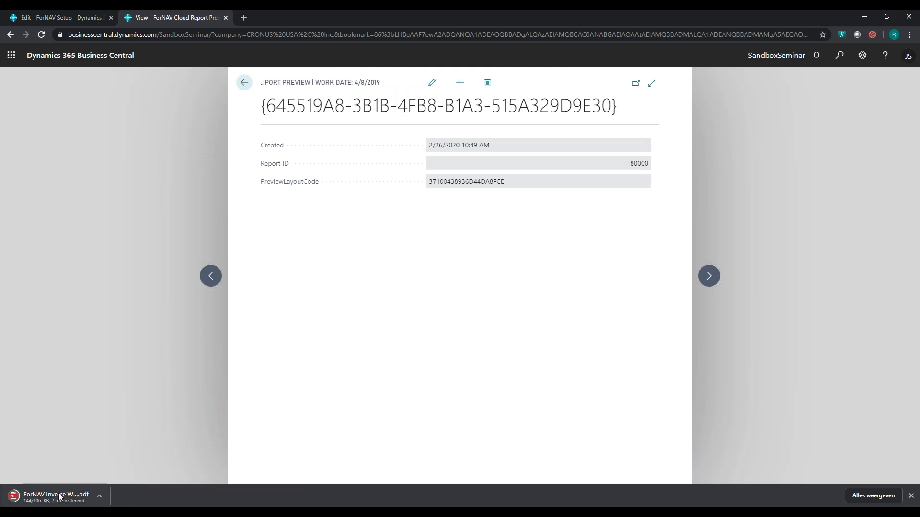
click(59, 494)
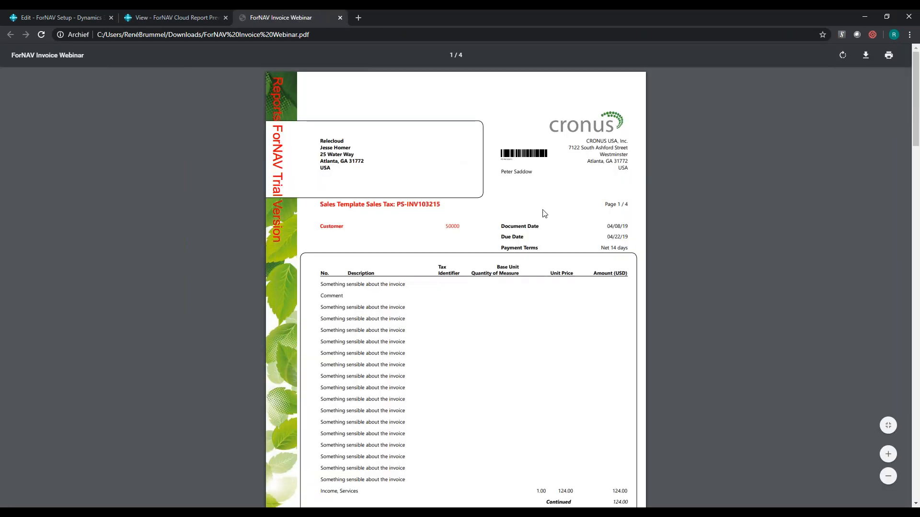
- Examine the order of the line types across all PDF pages, close the PDF and preview tabs, and return to the designer
scroll(592, 241, down, 1)
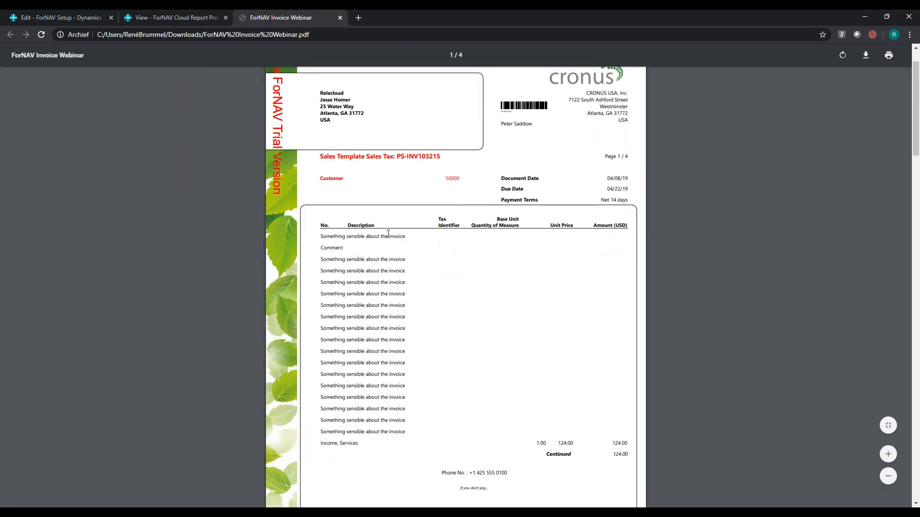
scroll(345, 236, down, 8)
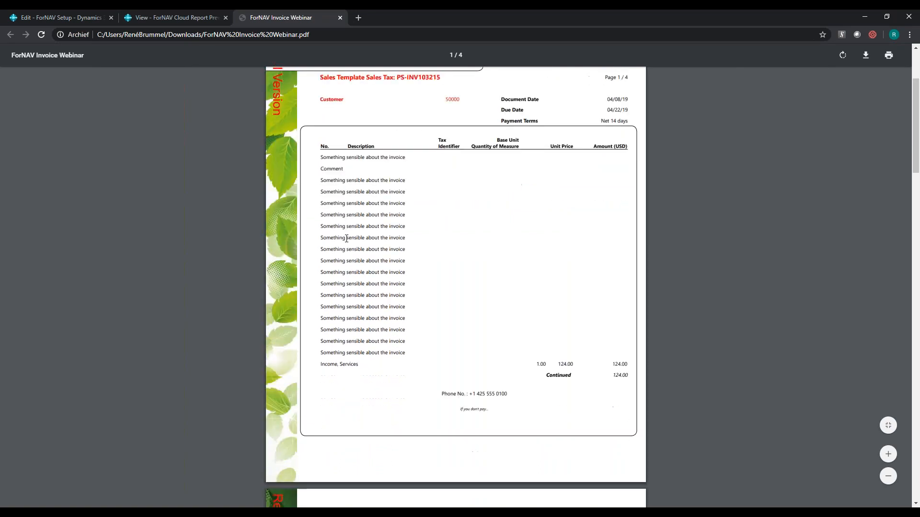
scroll(348, 239, down, 4)
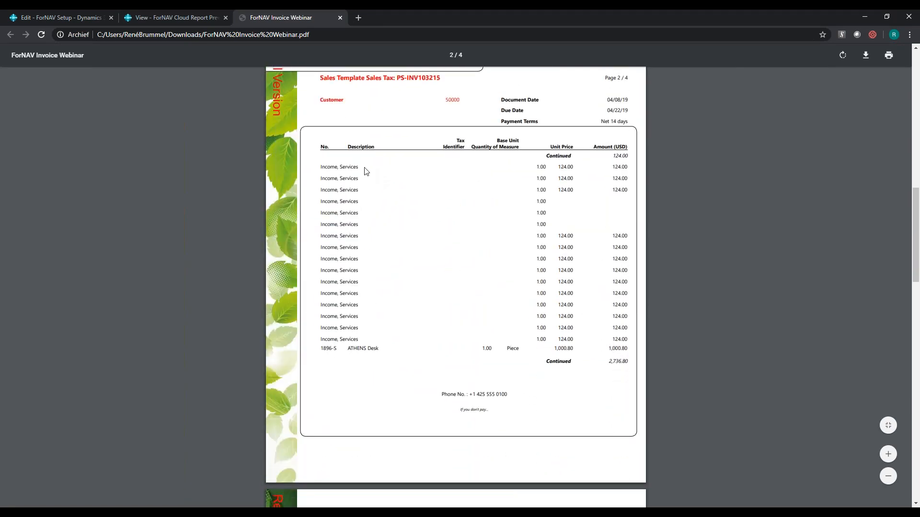
scroll(353, 248, down, 9)
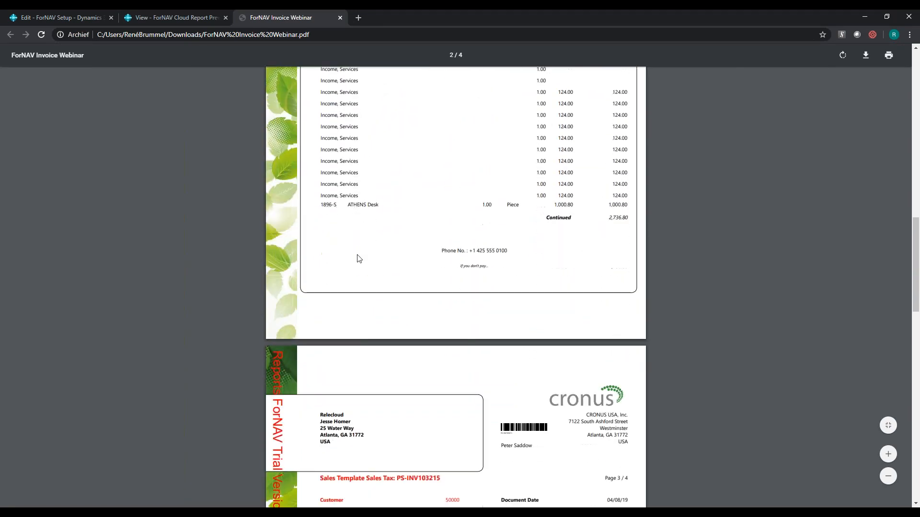
scroll(358, 257, down, 12)
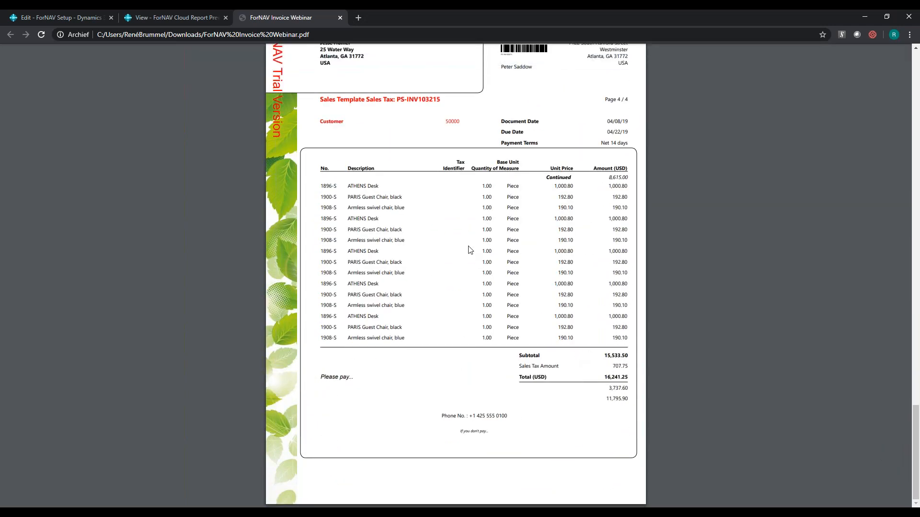
scroll(608, 283, up, 20)
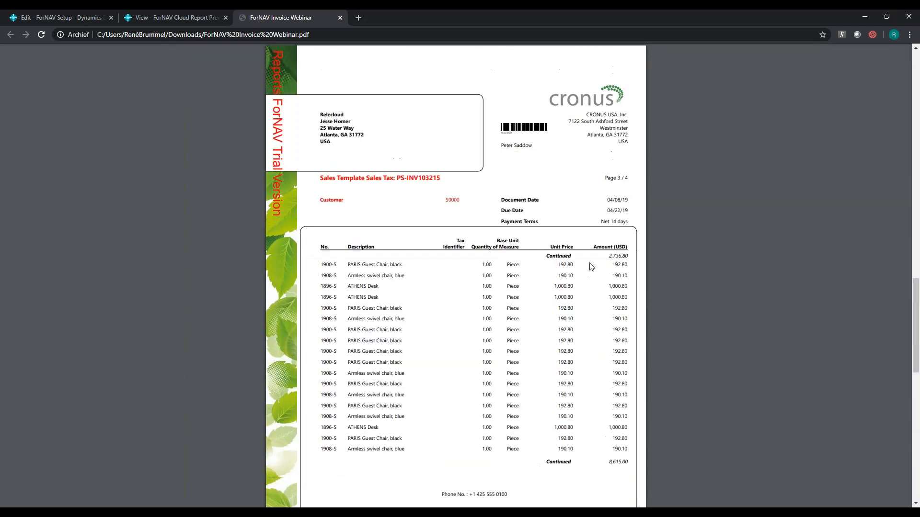
key(ctrl+w)
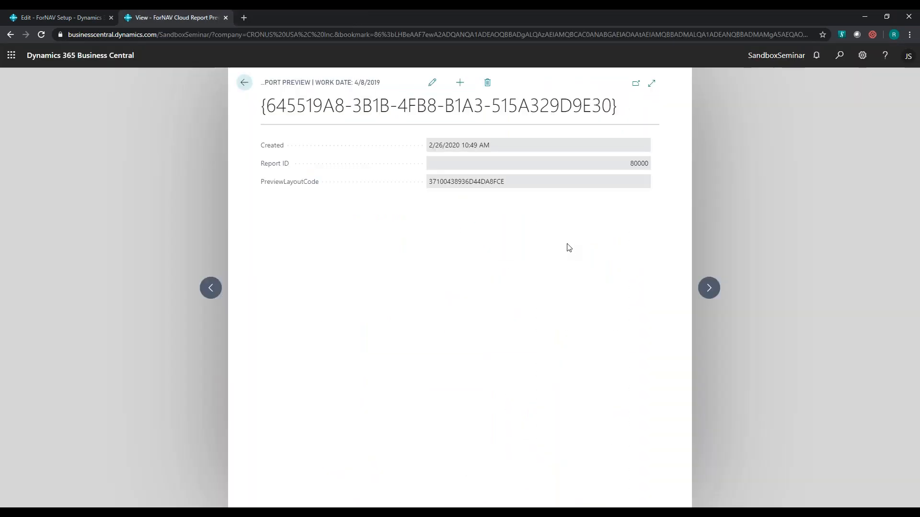
key(ctrl+w)
key(alt+Tab)
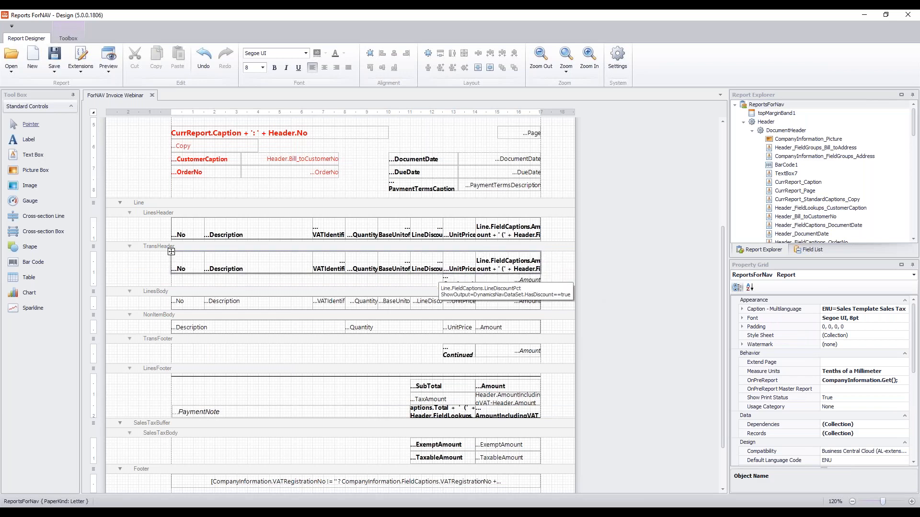
- Insert a GroupHeader section and a GroupFooter section in the Line data item
click(482, 203)
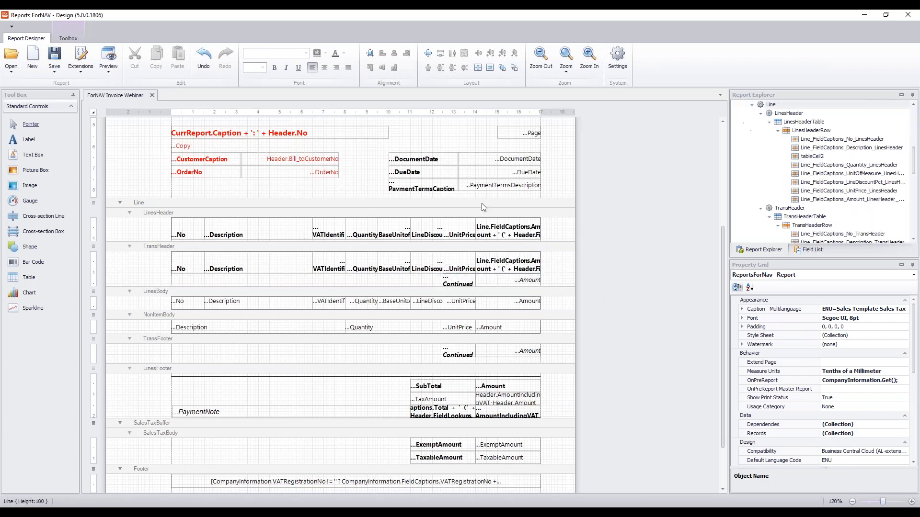
right_click(481, 203)
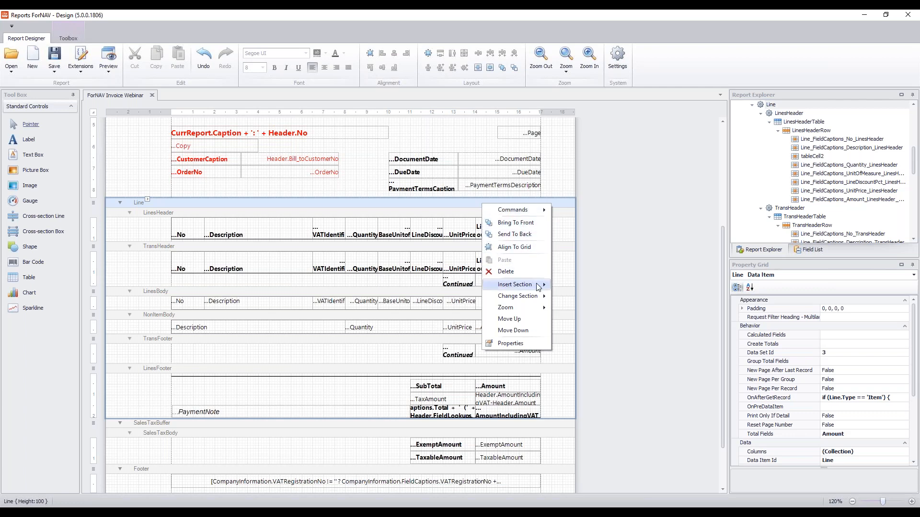
mouse_move(539, 287)
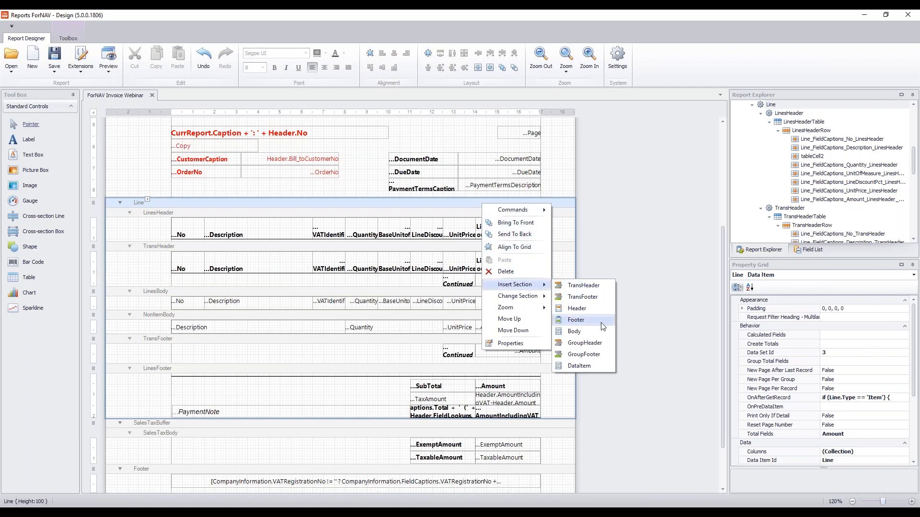
click(602, 344)
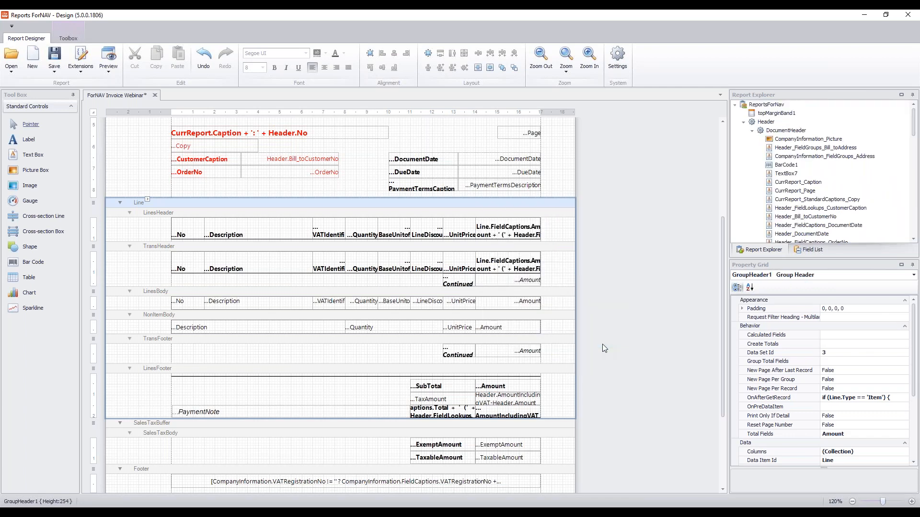
right_click(464, 205)
mouse_move(509, 289)
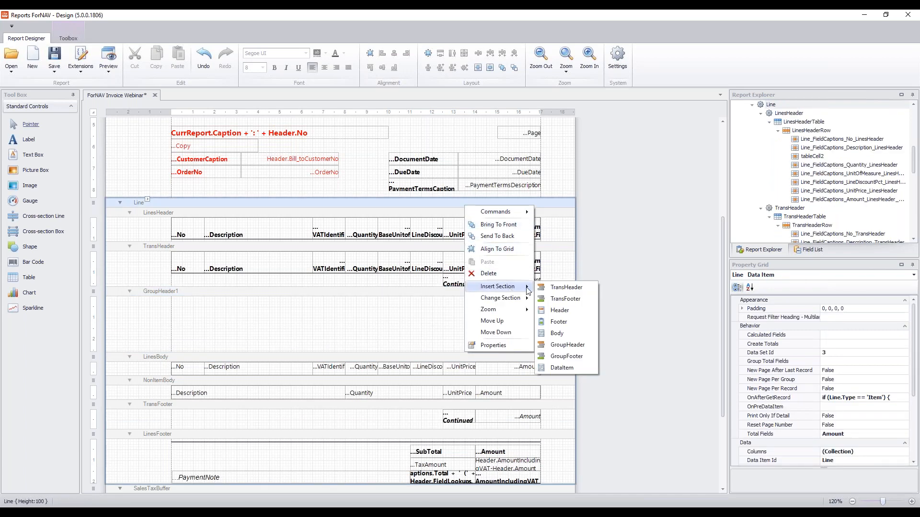
click(583, 356)
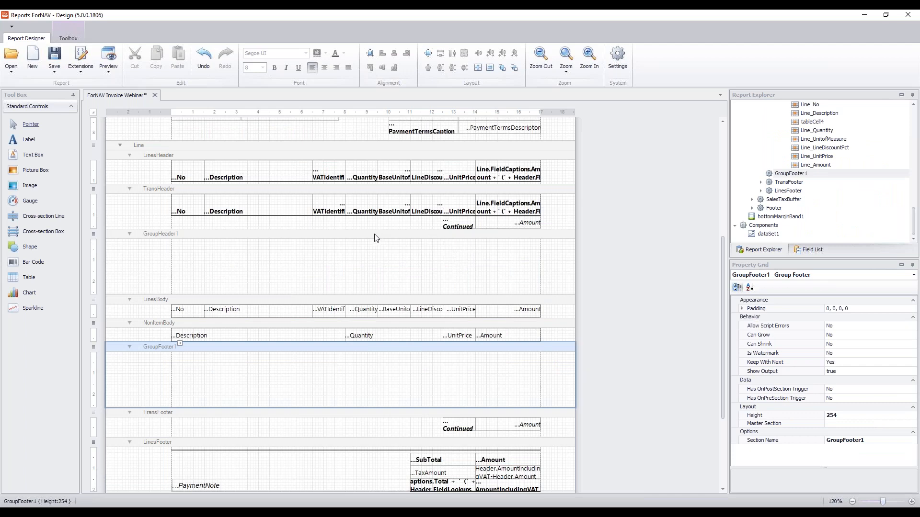
- Place the Type caption from the Line field captions at the upper-left corner of the GroupHeader1 section
click(384, 245)
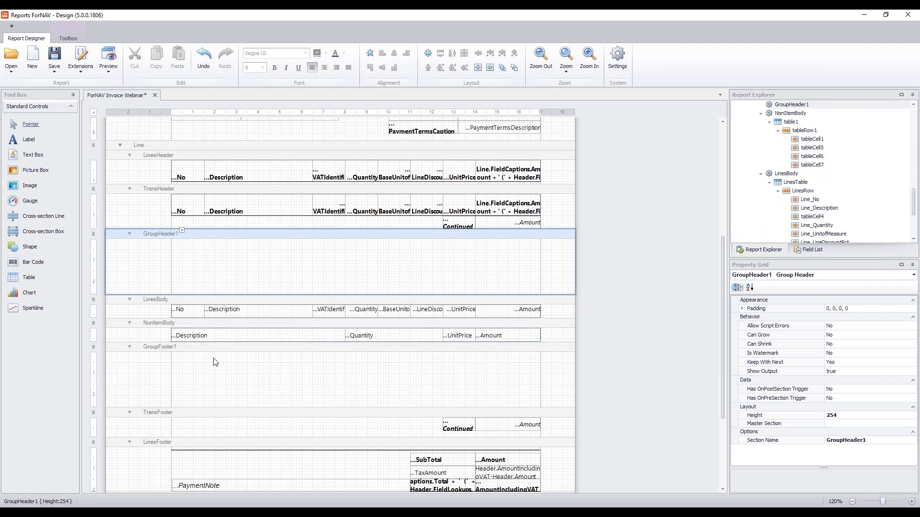
click(807, 251)
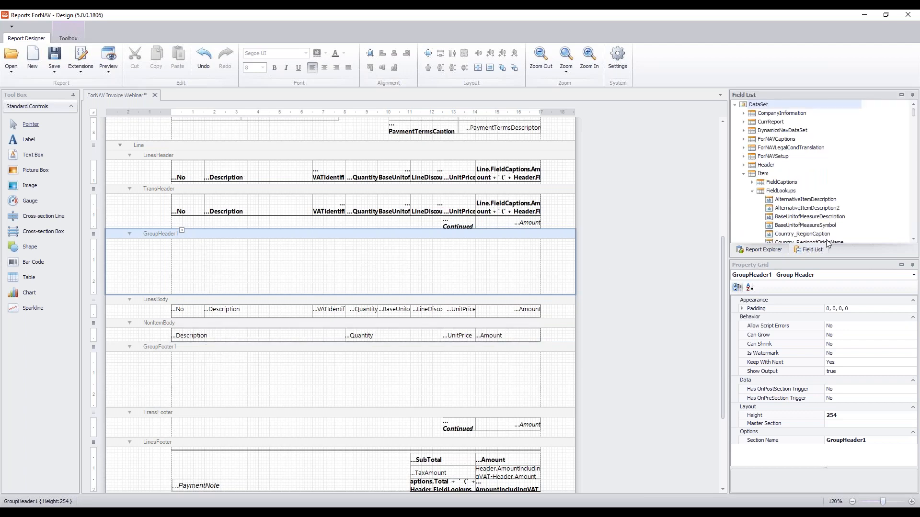
click(744, 174)
click(744, 183)
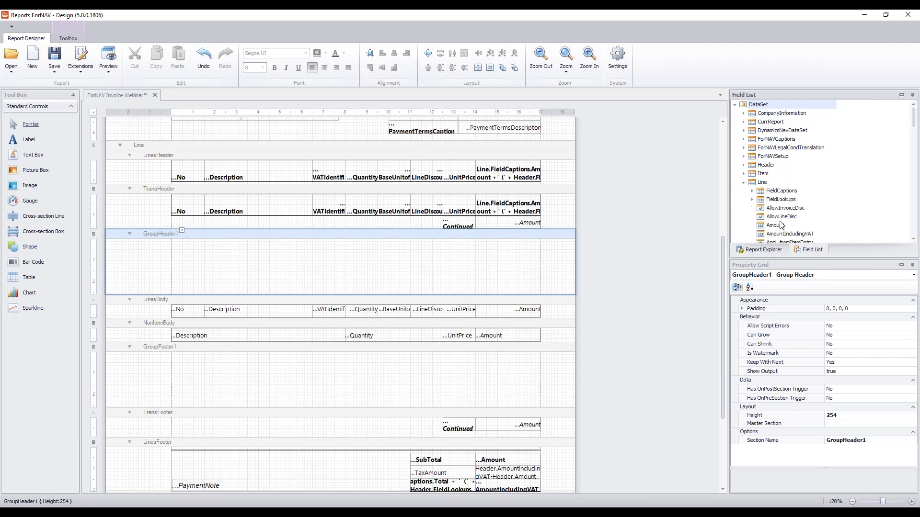
click(781, 218)
click(751, 192)
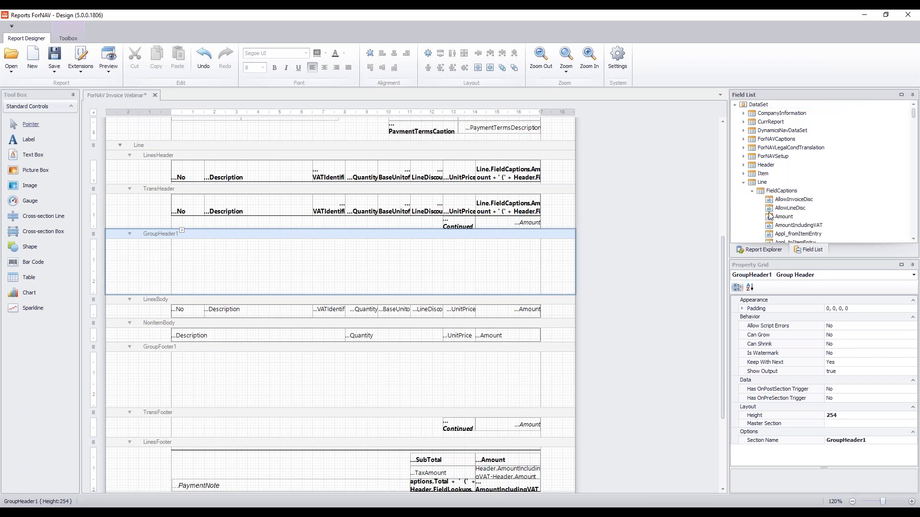
text(ty)
drag(781, 168, 200, 248)
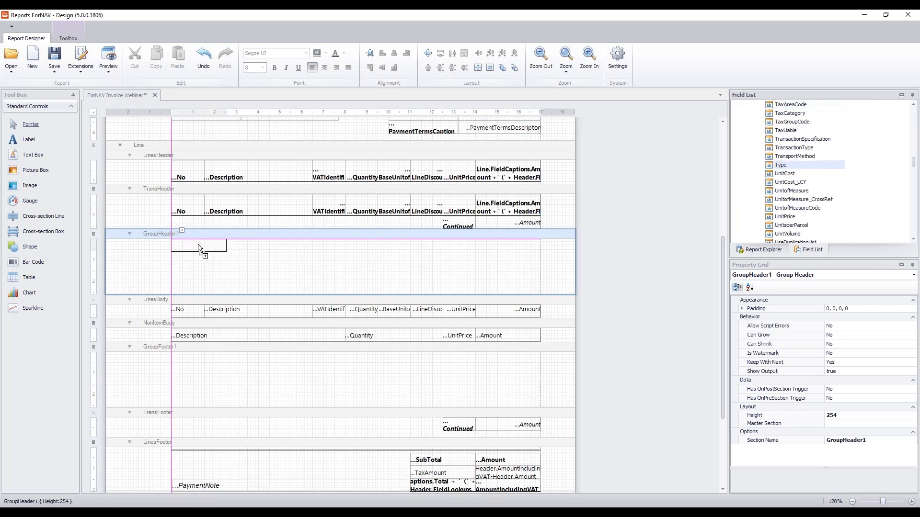
- Add the Line Type field beside the Type caption and shrink the GroupHeader1 section to a height of about 58
scroll(788, 162, up, 20)
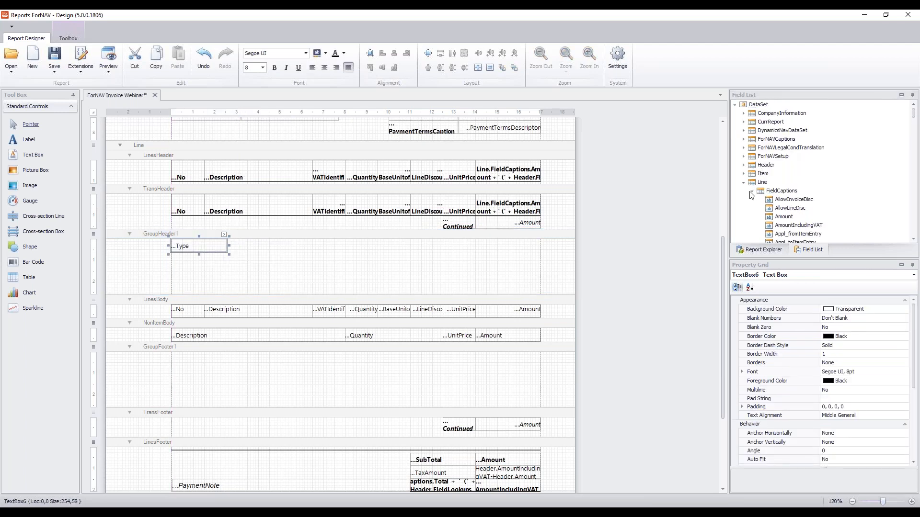
click(752, 191)
click(778, 226)
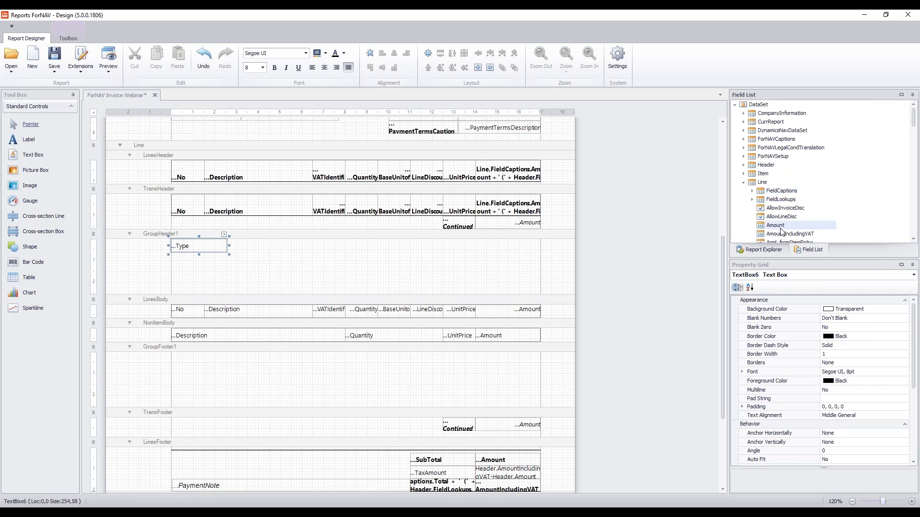
scroll(782, 232, down, 20)
drag(775, 166, 263, 253)
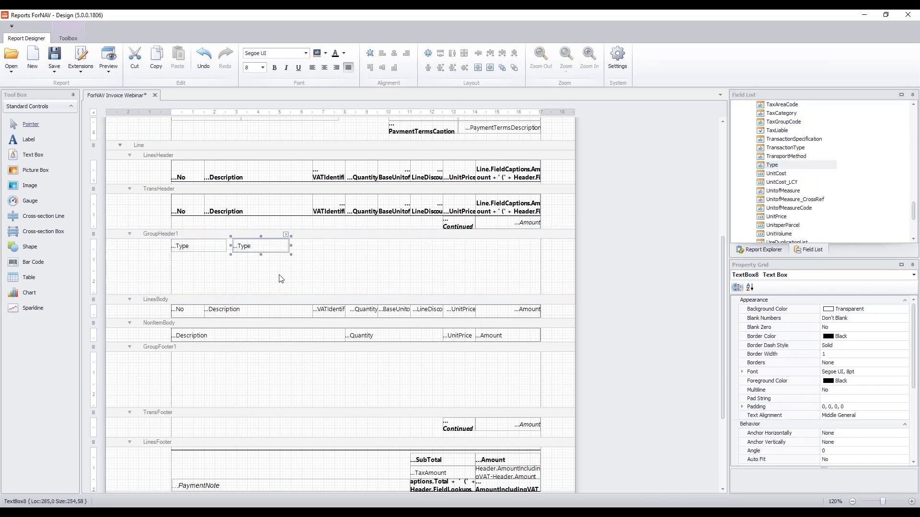
drag(291, 295, 291, 252)
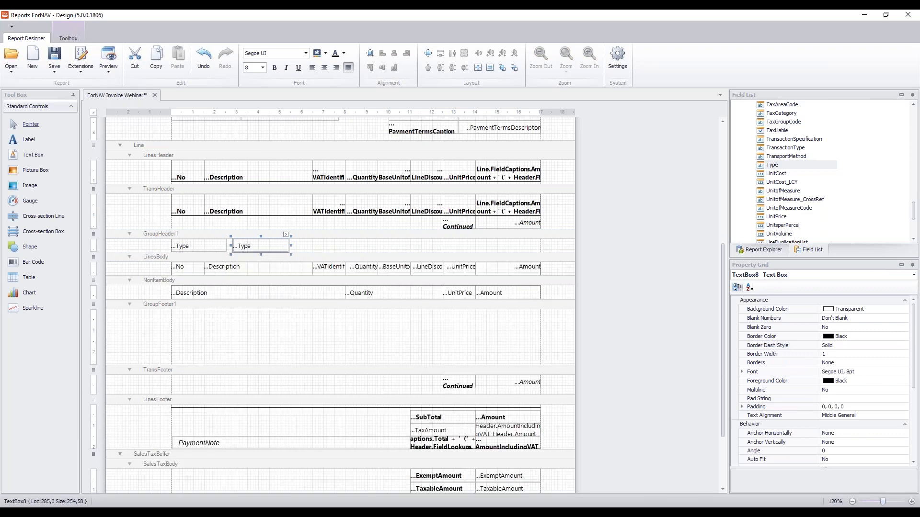
- Add the Line Type field to the middle of the GroupFooter1 section
click(386, 328)
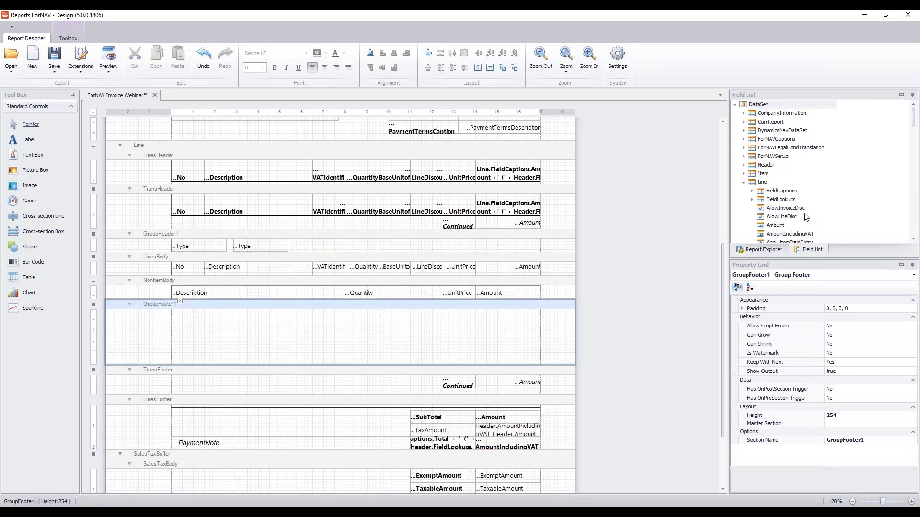
click(783, 226)
text(ty)
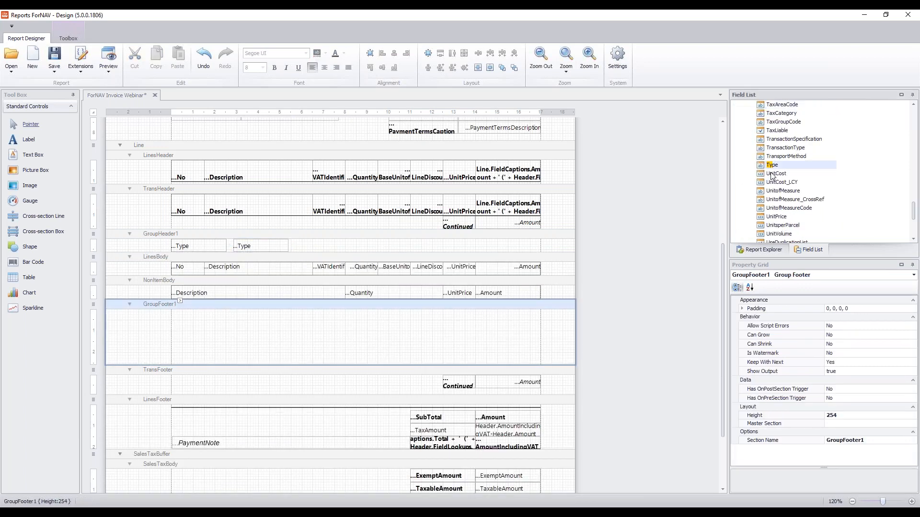
drag(772, 169, 405, 316)
- Add the Line Amount field at the right margin of GroupFooter1 and shrink that section to fit its text boxes
click(781, 149)
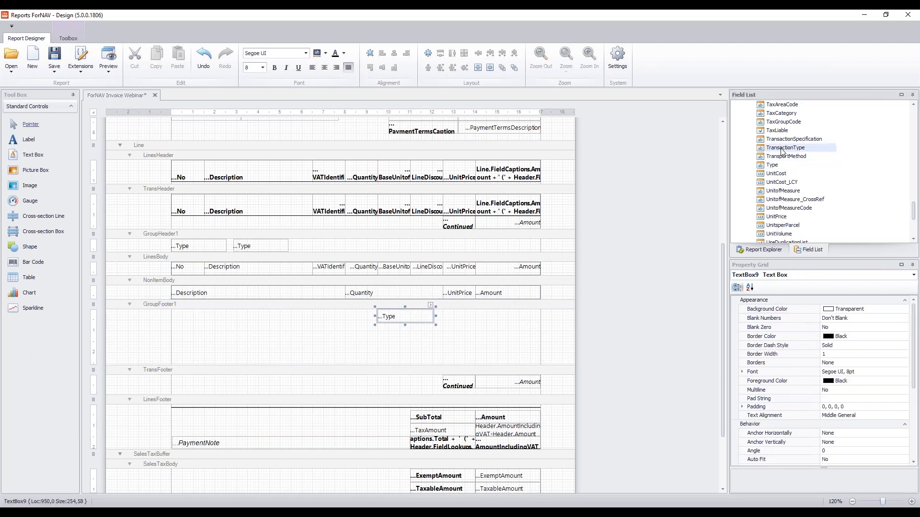
key(a)
scroll(792, 162, up, 3)
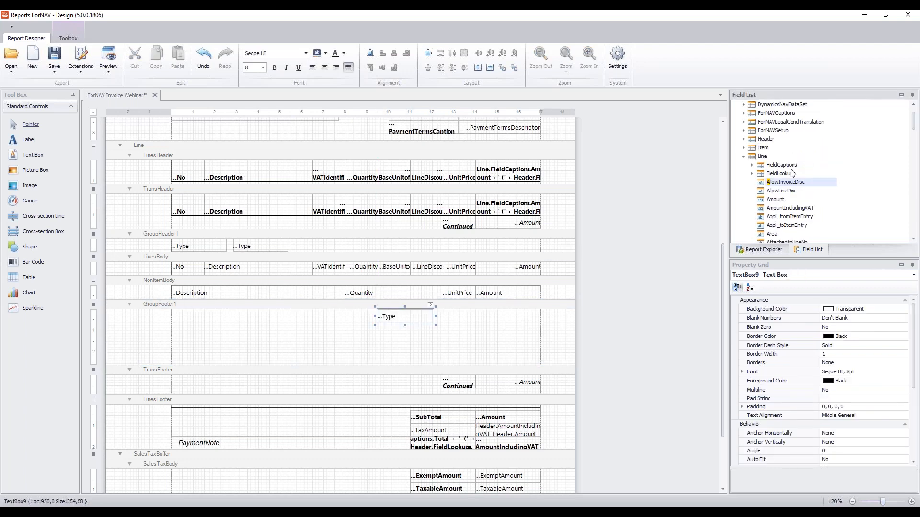
drag(780, 199, 515, 318)
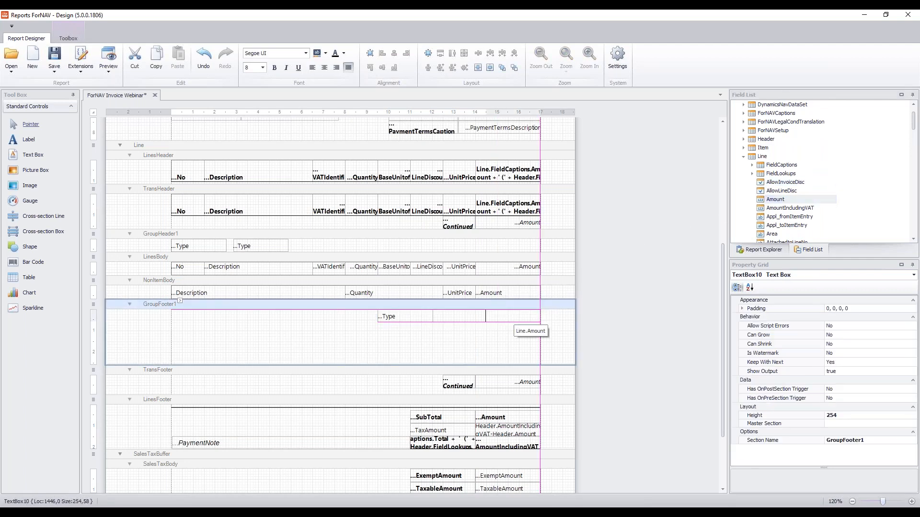
drag(496, 365, 489, 324)
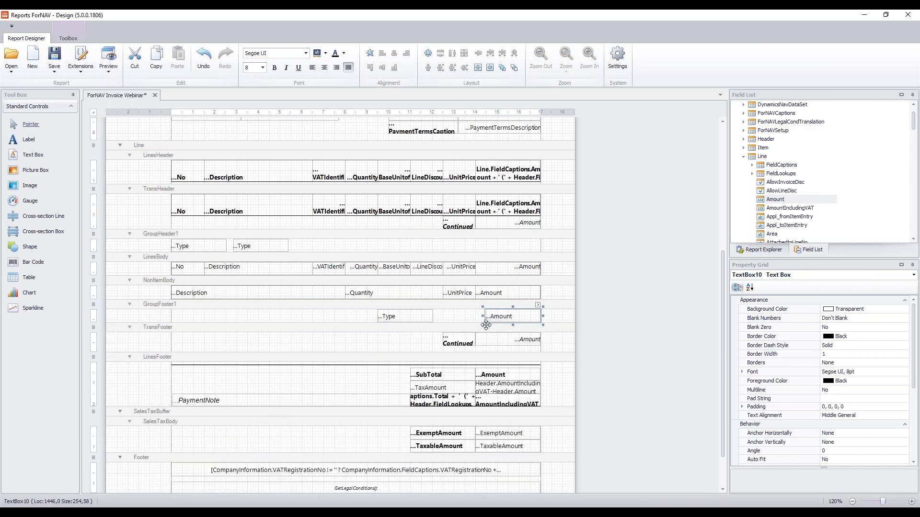
- Change the group footer's Type text box expression to 'Total for type: ' + Line.Type
click(411, 318)
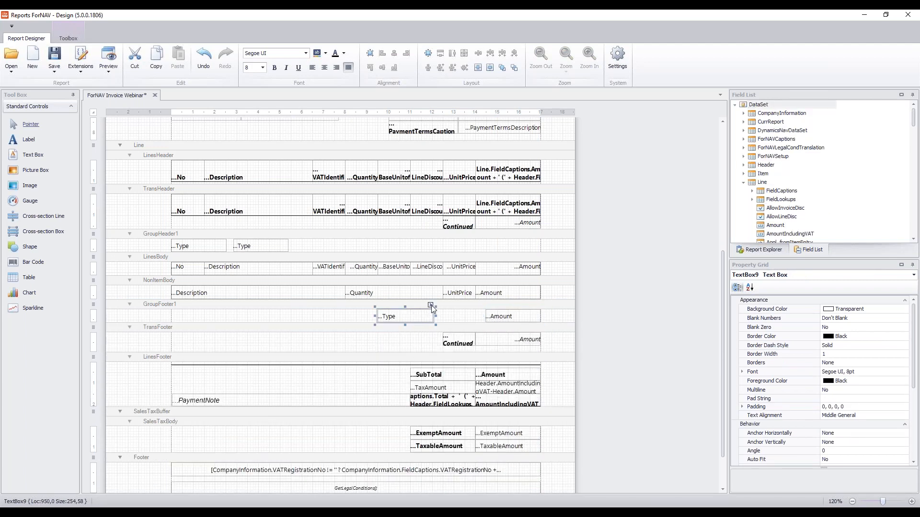
click(431, 307)
click(557, 322)
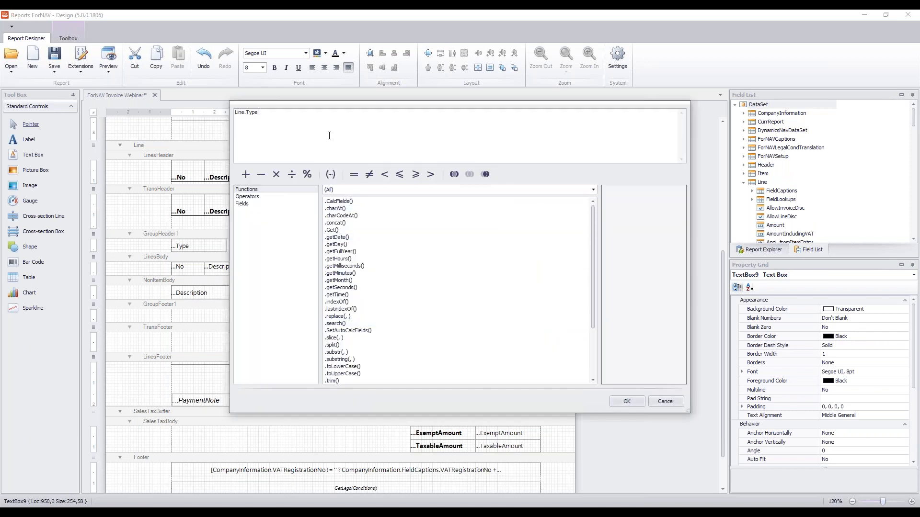
text(")
text(Total)
text( fro)
key(BackSpace)
key(BackSpace)
text(or type: ' +)
click(627, 402)
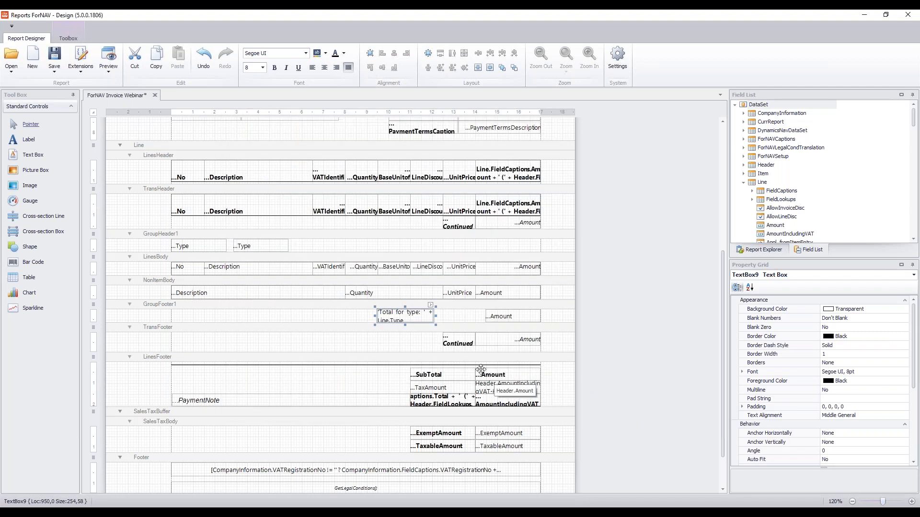
- Move the total label left and widen it to about 457, and place the Amount box beside it at about 1146
drag(375, 316, 357, 322)
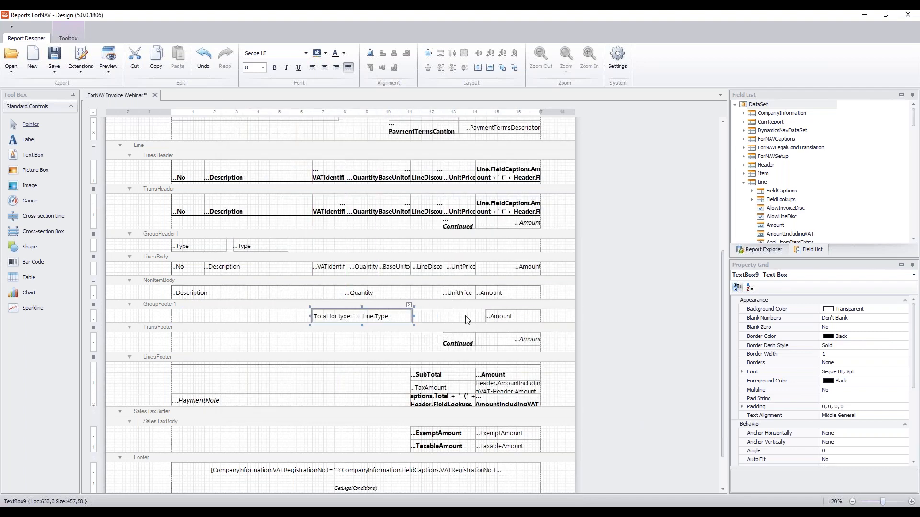
click(501, 318)
drag(462, 322, 450, 324)
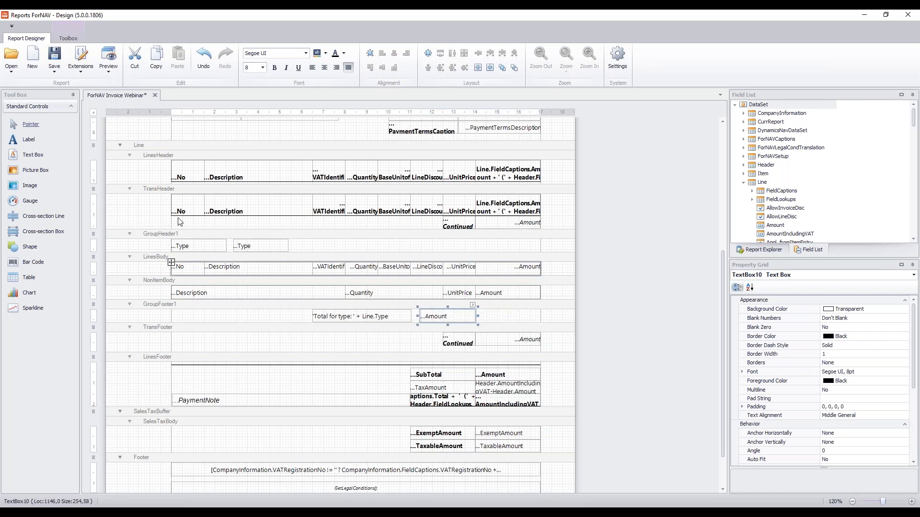
- Save the report, preview it for sales invoice PS-INV103215, and open the downloaded PDF
click(61, 56)
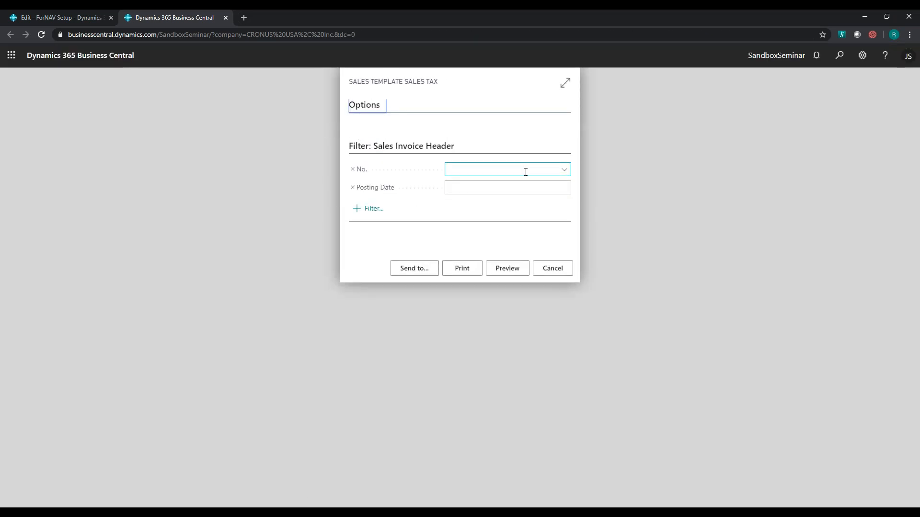
click(525, 172)
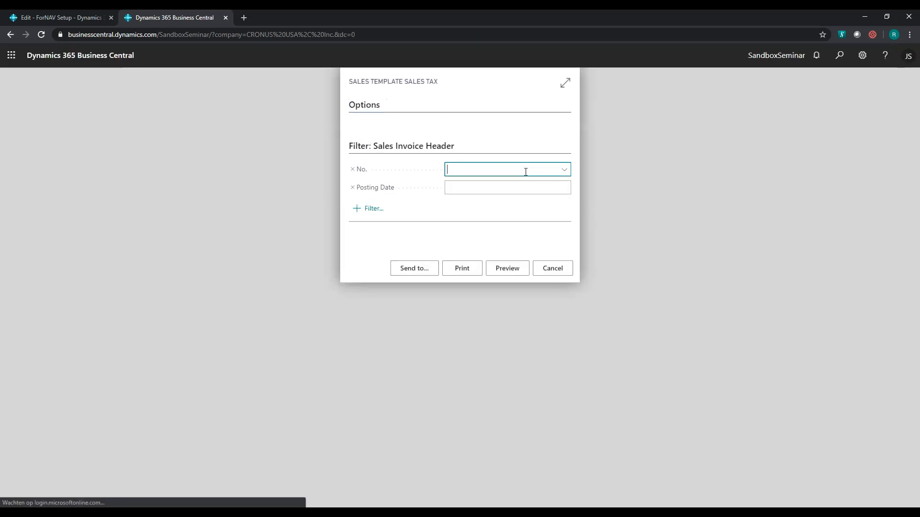
text(PS-INV103215)
click(499, 270)
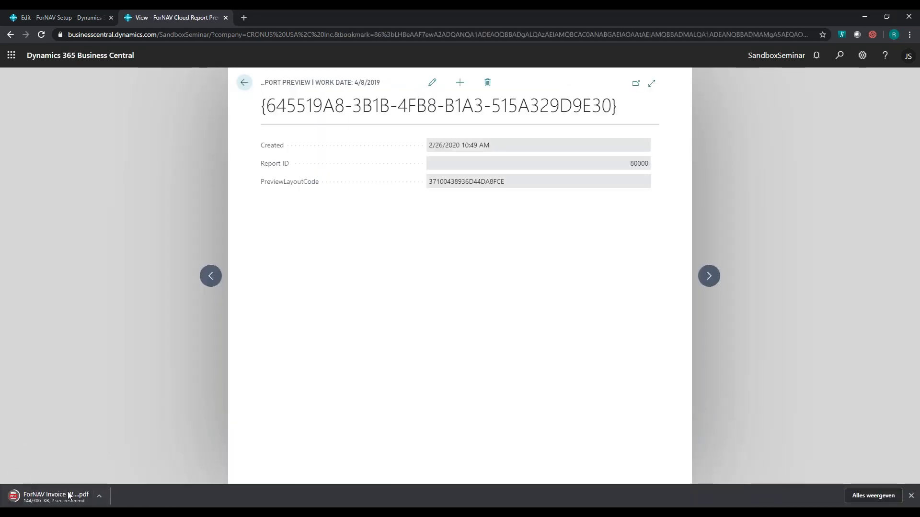
click(68, 492)
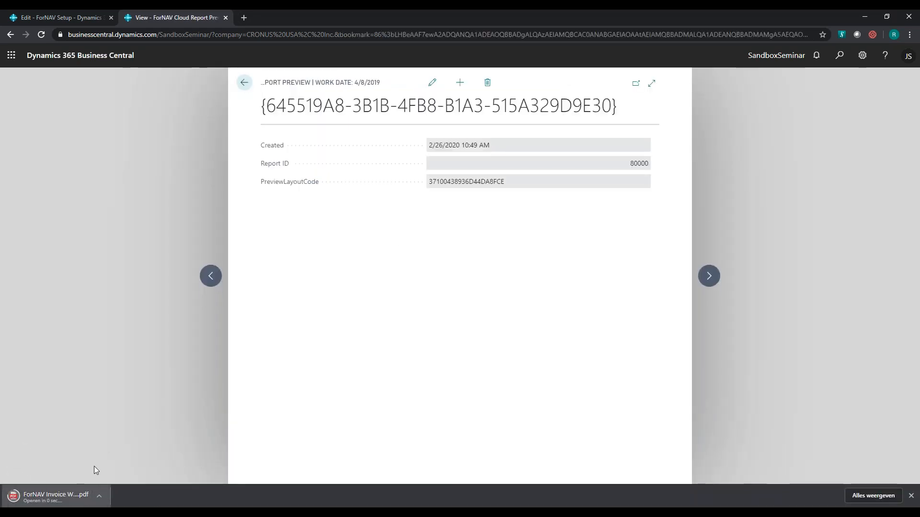
- Examine the PDF pages for group headers and type totals, close the PDF and preview tabs, and return to the designer
scroll(464, 210, down, 2)
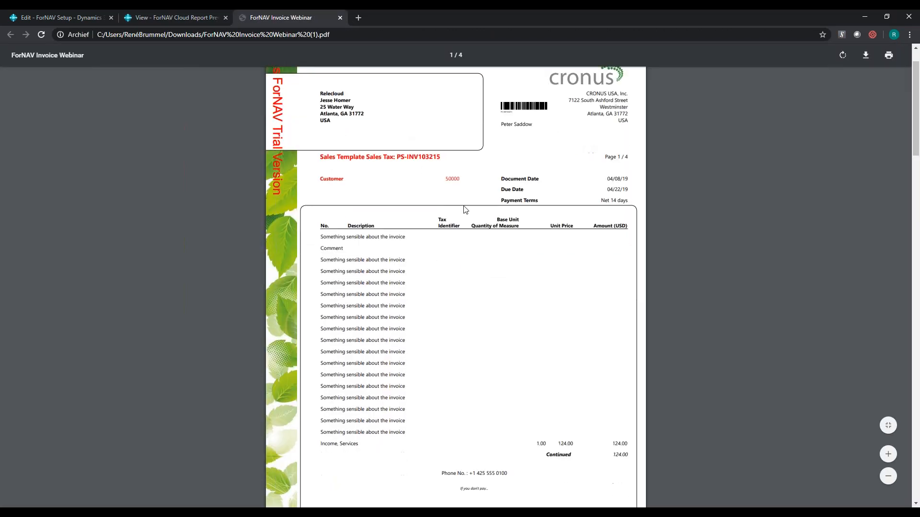
scroll(465, 256, down, 10)
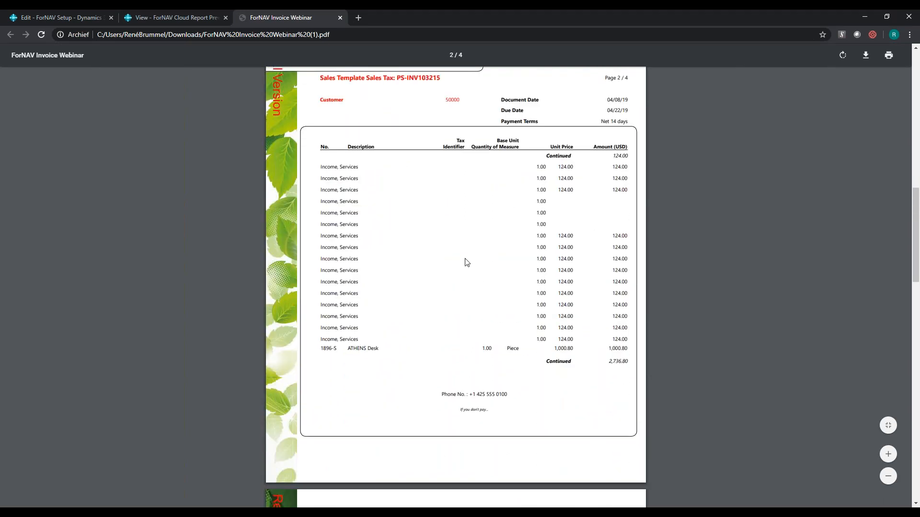
scroll(465, 308, down, 3)
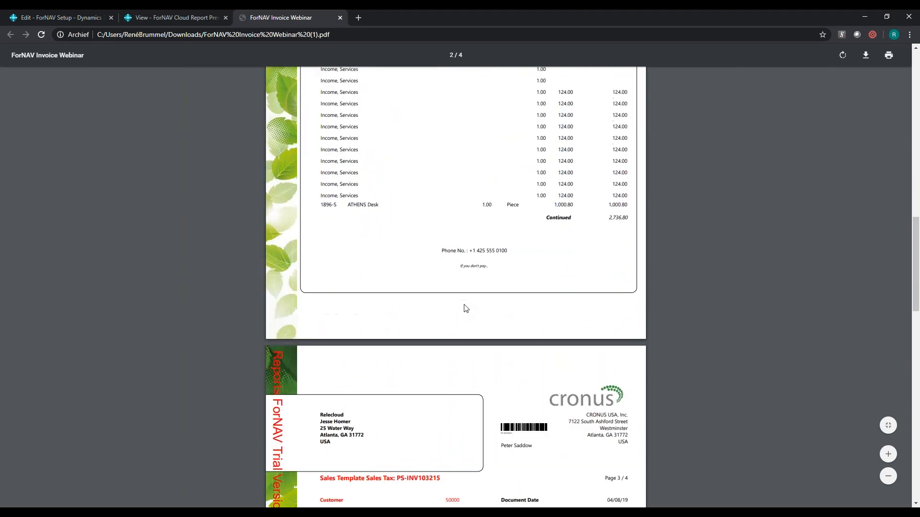
scroll(447, 326, down, 10)
scroll(463, 219, up, 6)
key(ctrl+w)
key(ctrl+w)
click(479, 514)
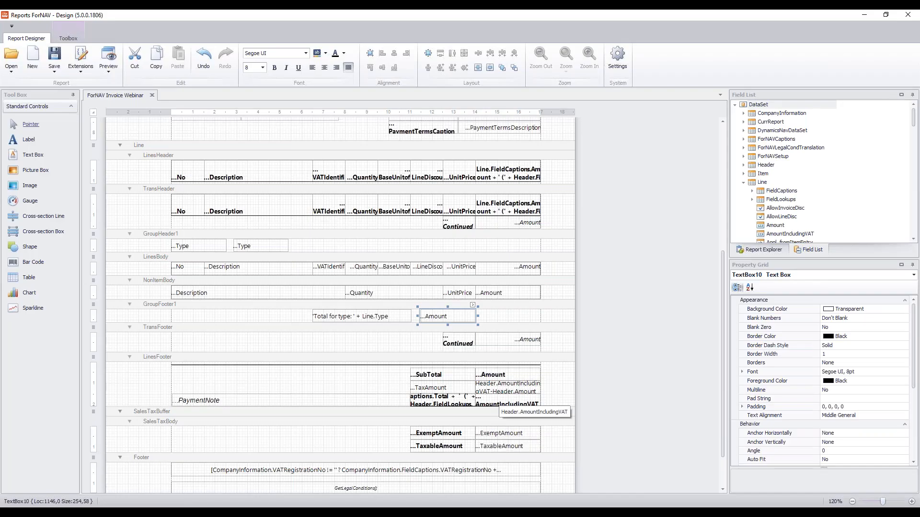
- Check the GroupHeader1 section's properties, preview the report again for sales invoice PS-INV103215, and open the new PDF
click(355, 239)
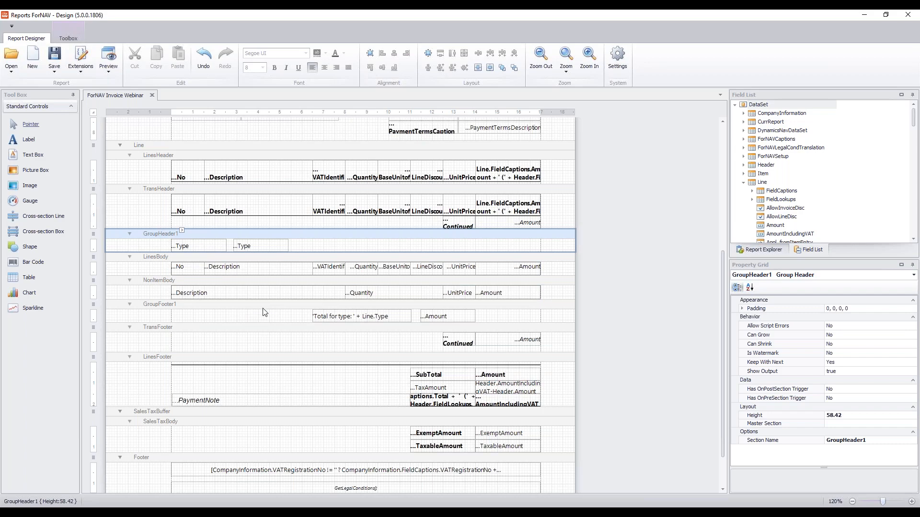
click(114, 56)
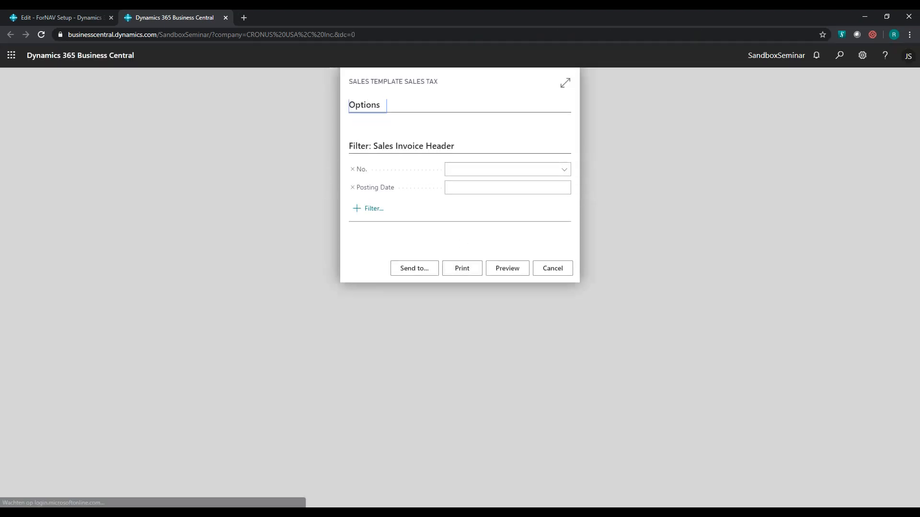
click(564, 170)
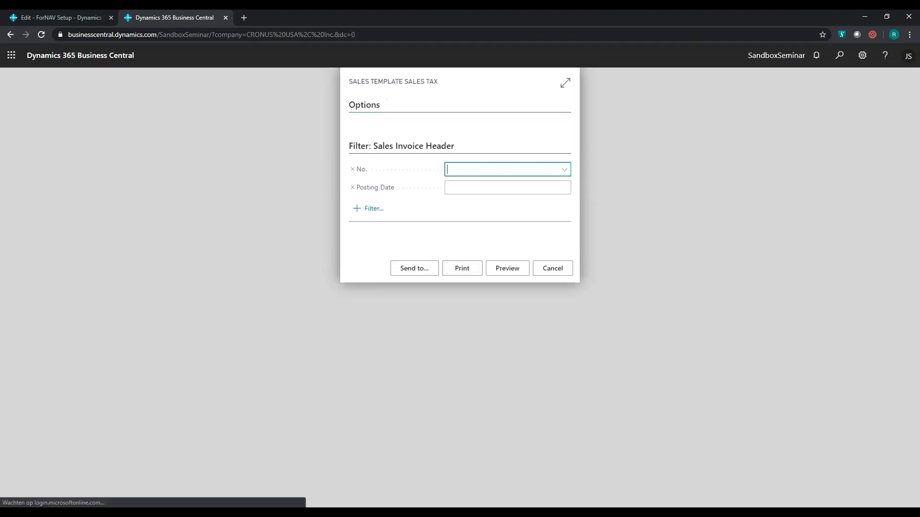
click(483, 212)
click(510, 274)
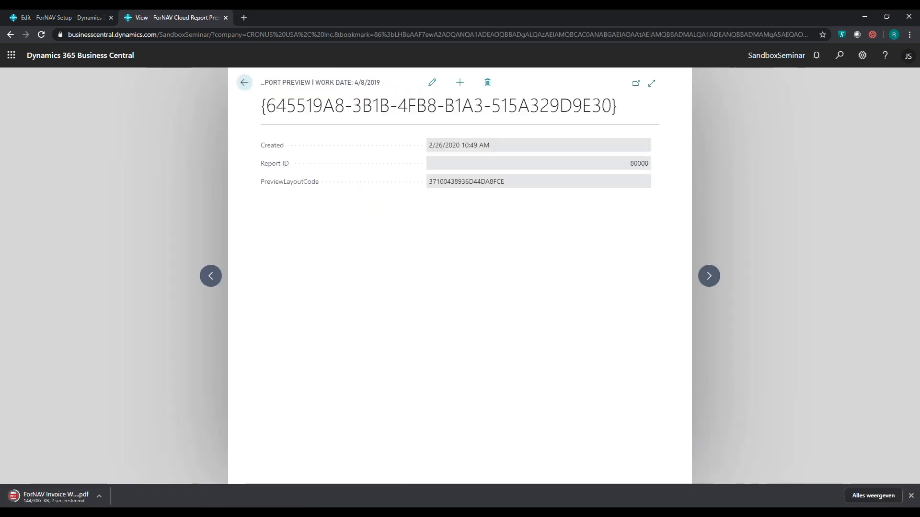
click(56, 500)
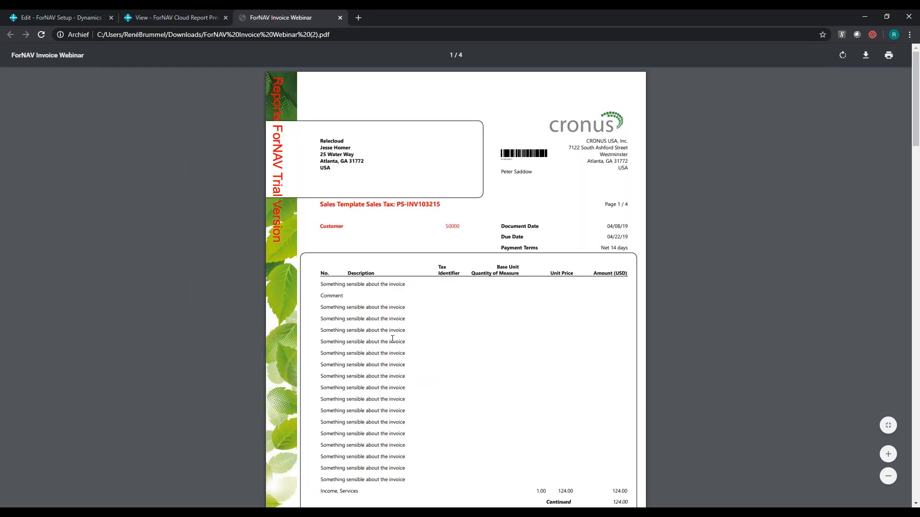
- Examine all pages of the new PDF for type grouping and group totals, and close the PDF and preview tabs
scroll(460, 325, down, 1)
scroll(459, 324, down, 9)
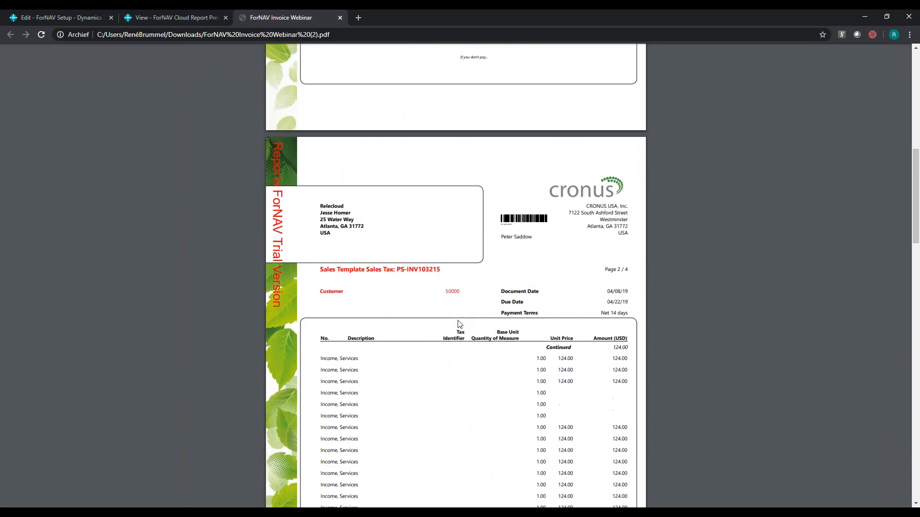
scroll(459, 324, down, 3)
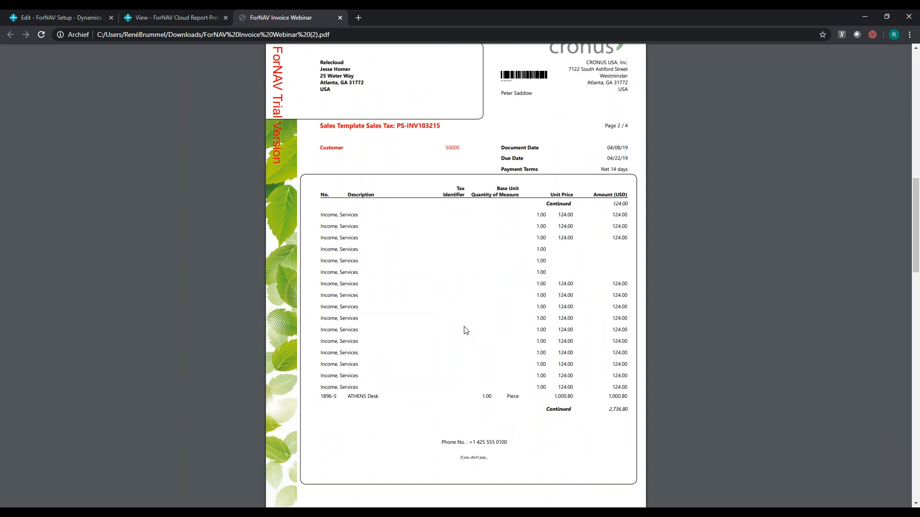
scroll(465, 331, down, 9)
scroll(464, 331, down, 4)
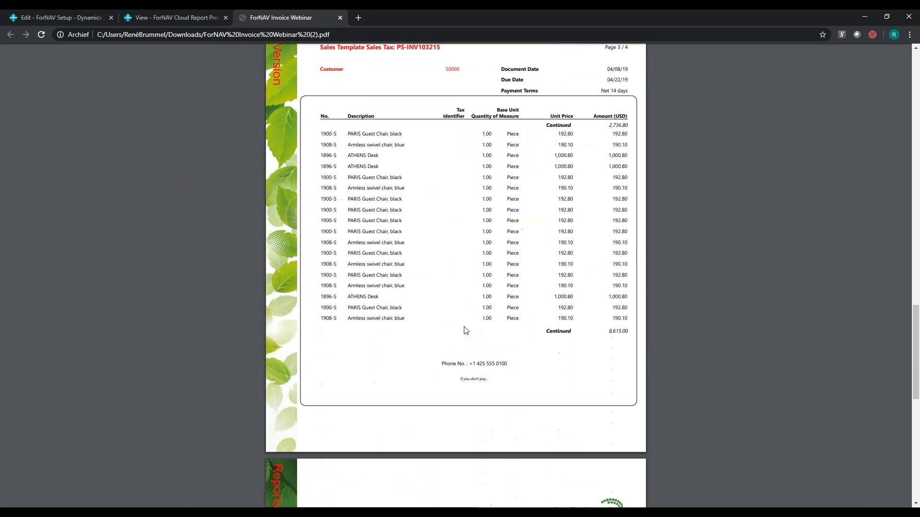
scroll(465, 331, down, 10)
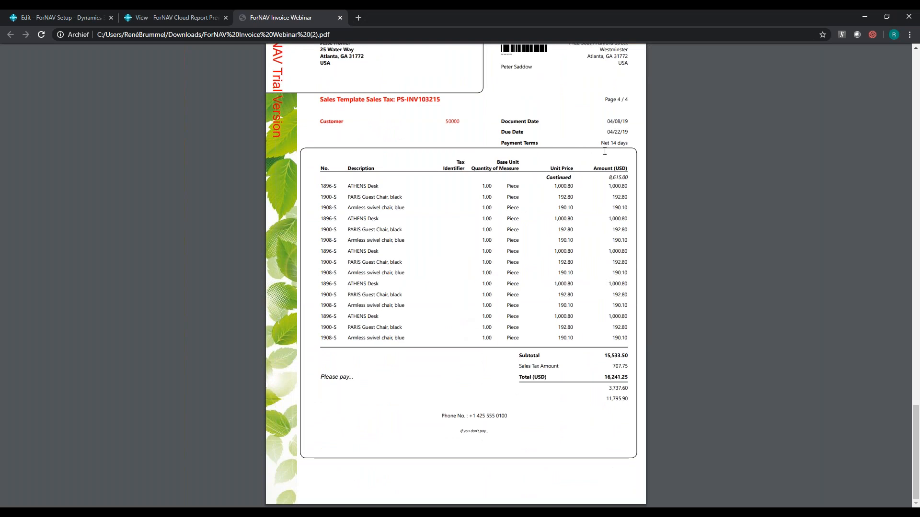
key(ctrl+w)
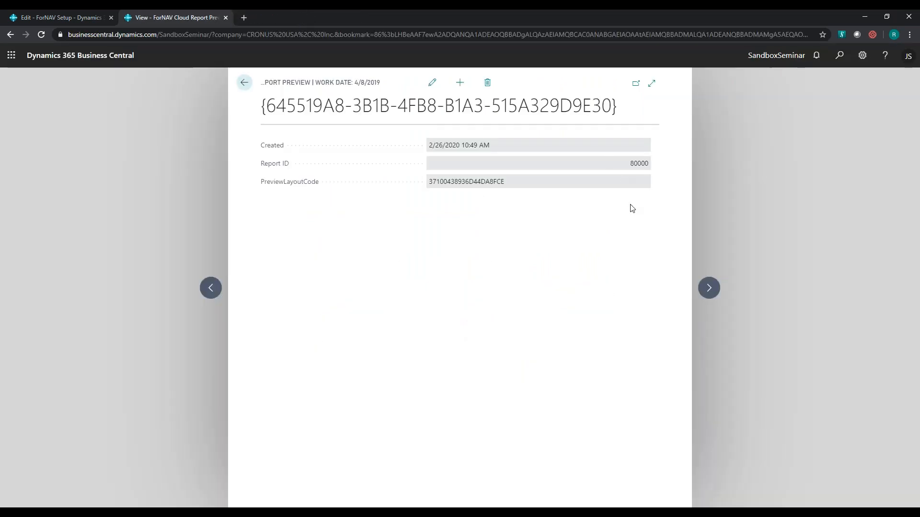
key(ctrl+w)
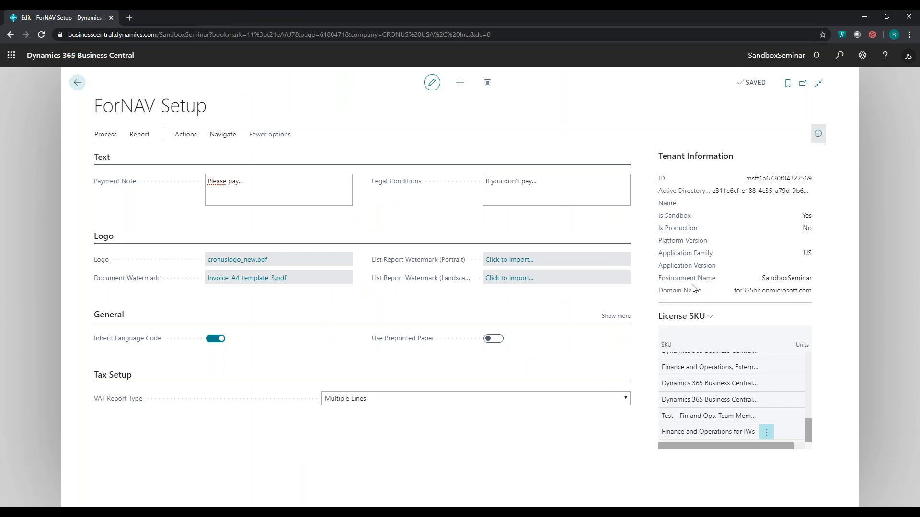